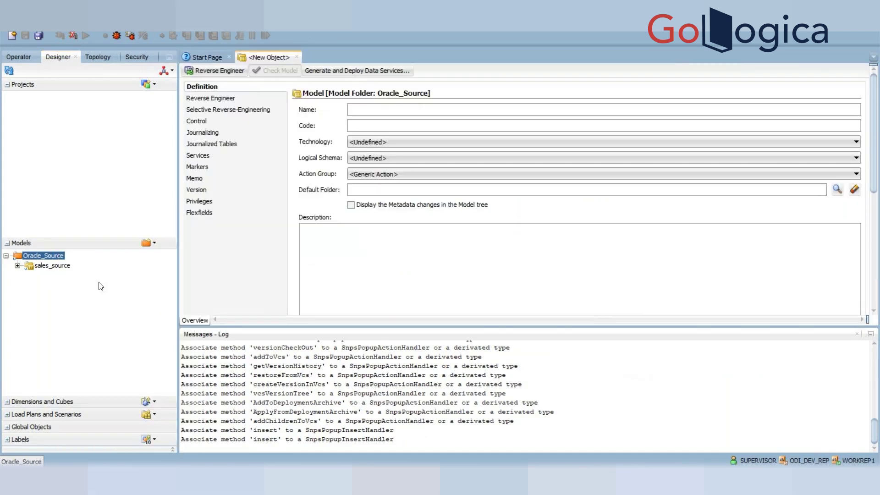
Step: Define the new model in Oracle_Source as staging, with Oracle technology and the sales_staging logical schema
click(360, 108)
text(s)
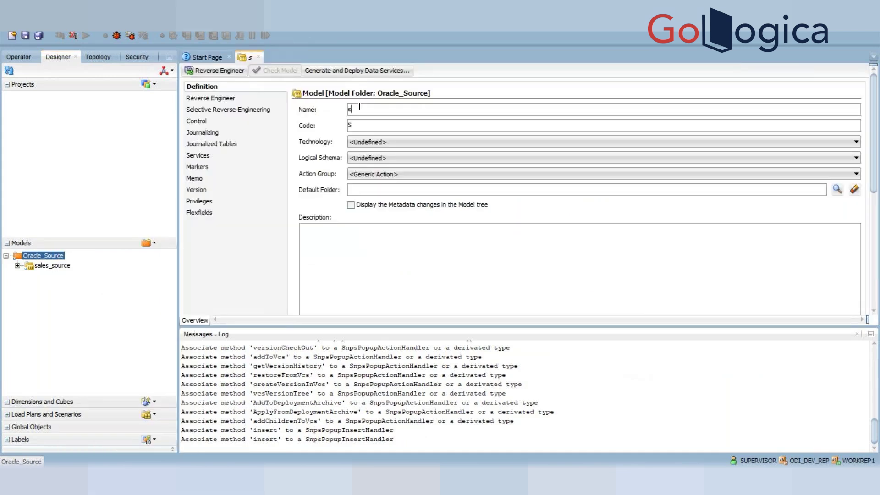
text(taging)
click(430, 141)
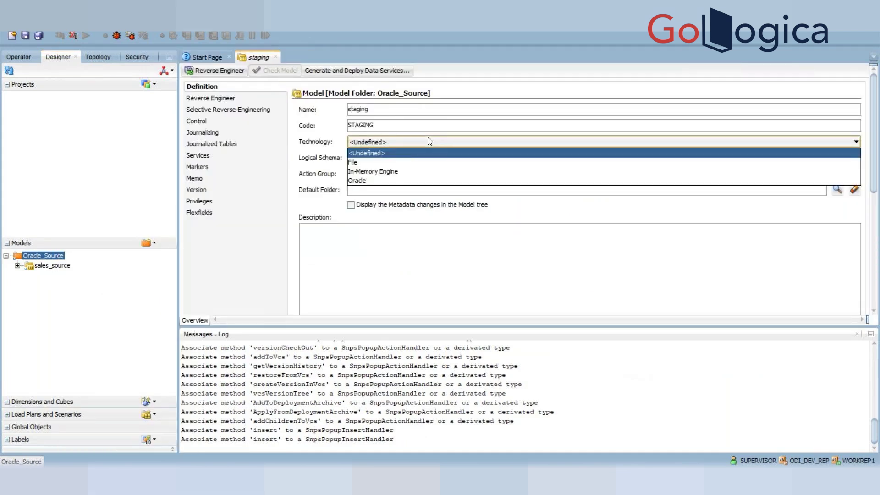
click(381, 182)
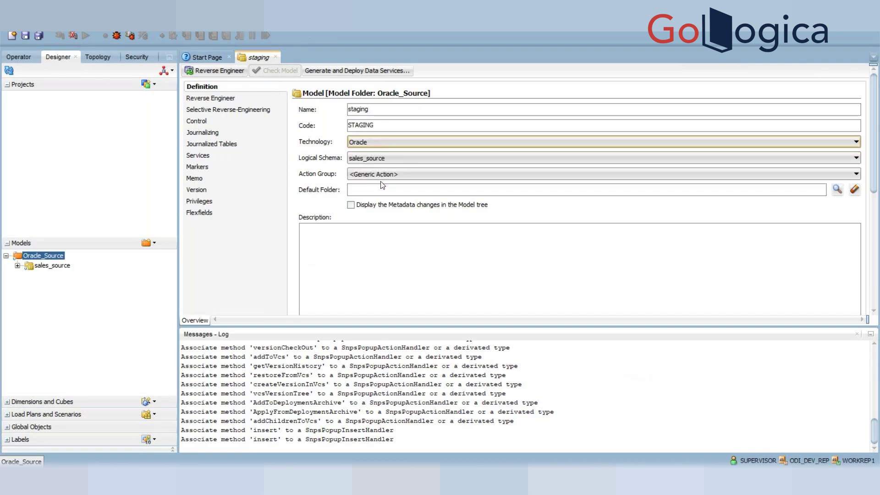
click(402, 161)
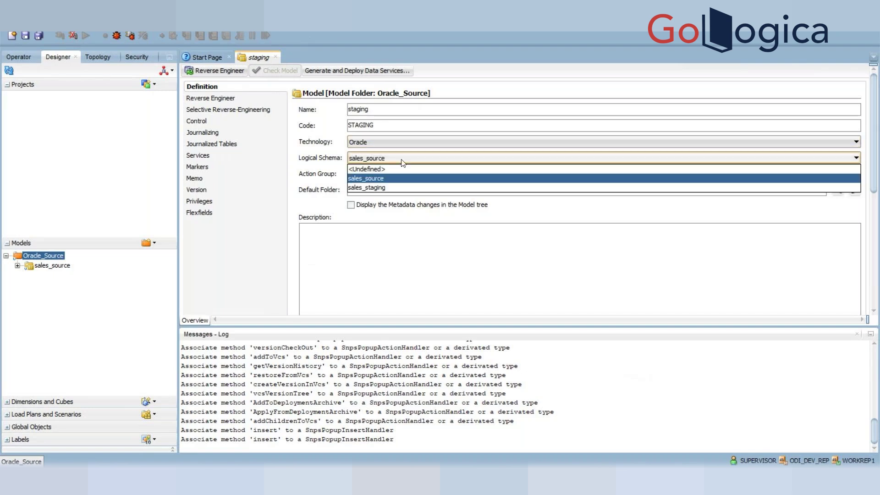
click(390, 189)
Step: Enable selective reverse-engineering for the staging model, including new datastores, existing datastores and the objects to reverse-engineer
click(222, 99)
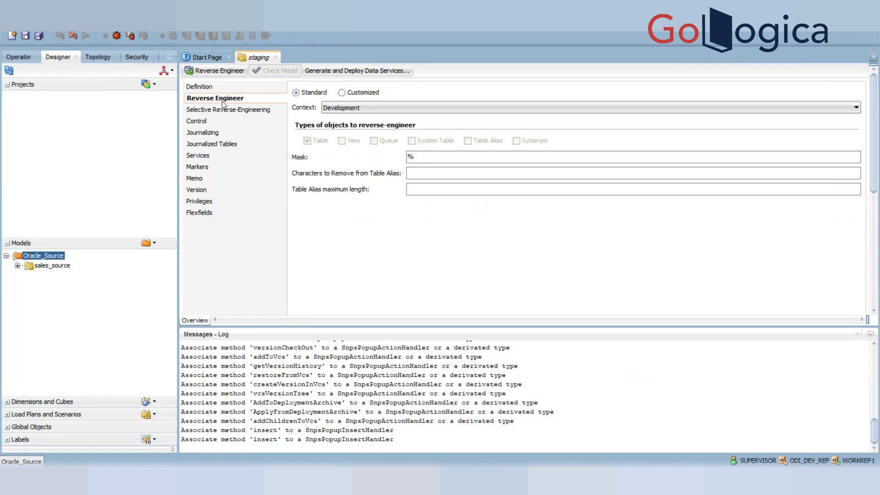
click(225, 110)
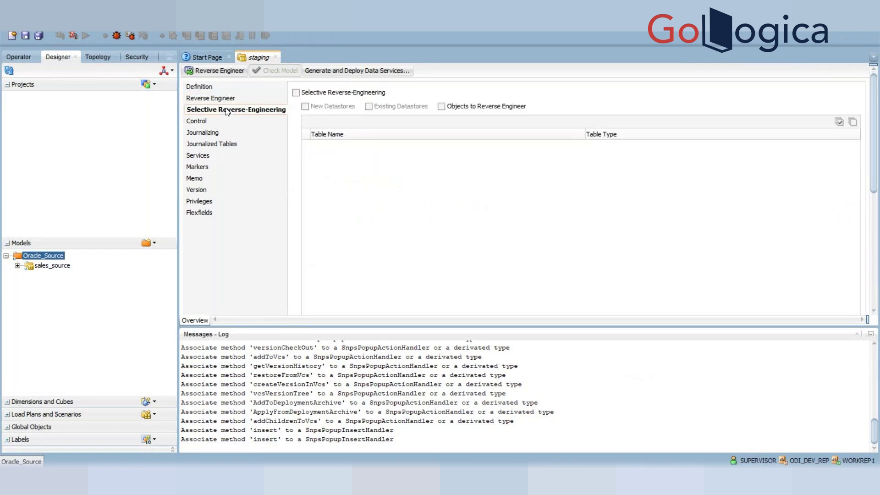
click(296, 94)
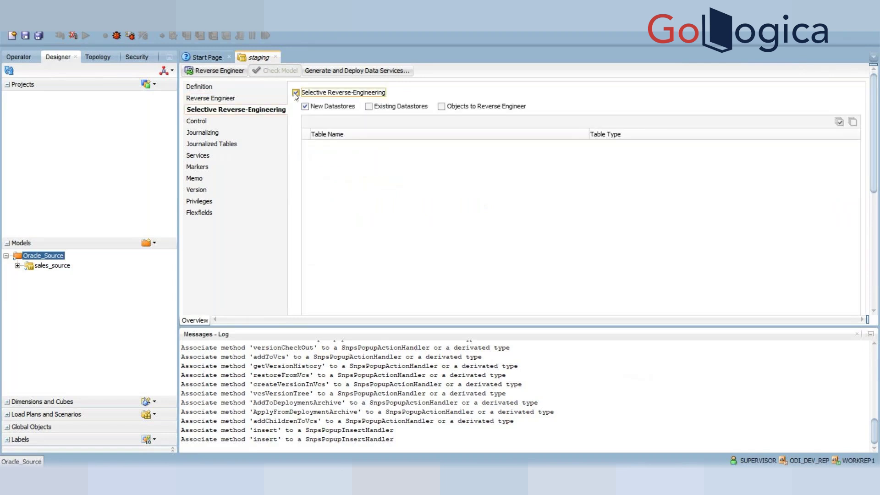
click(369, 107)
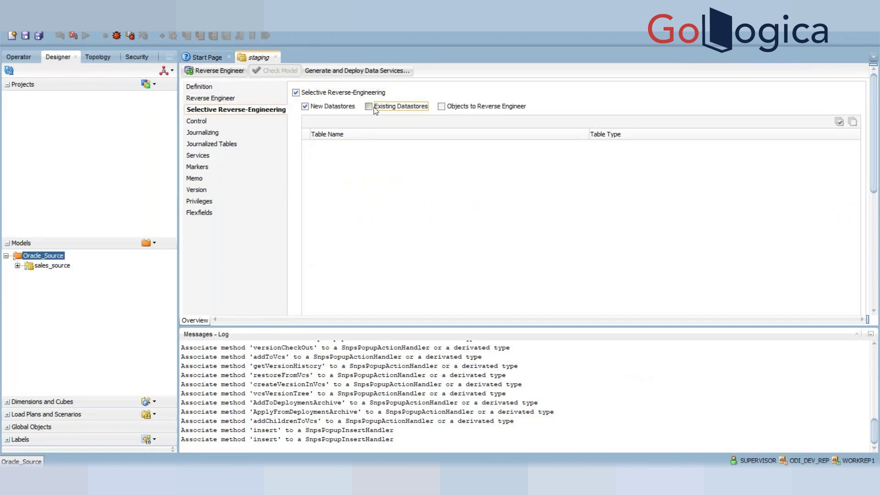
click(451, 110)
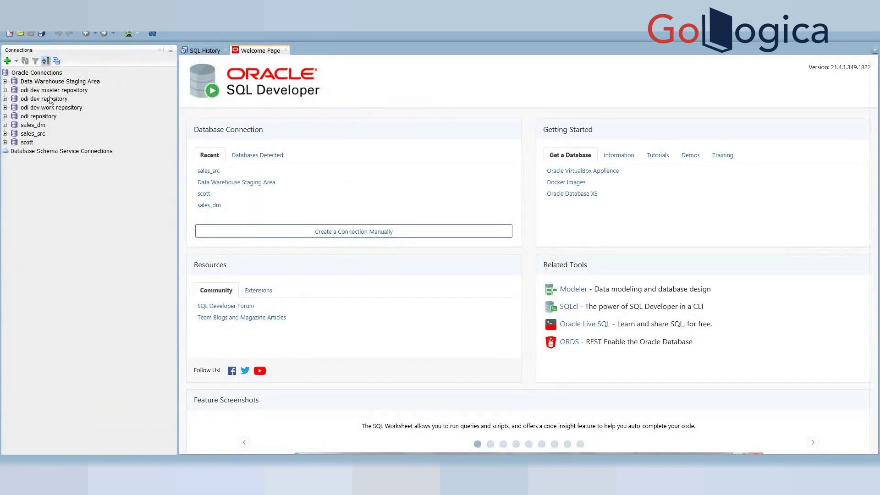
Step: In SQL Developer, examine which tables exist under the Data Warehouse Staging Area connection
click(5, 81)
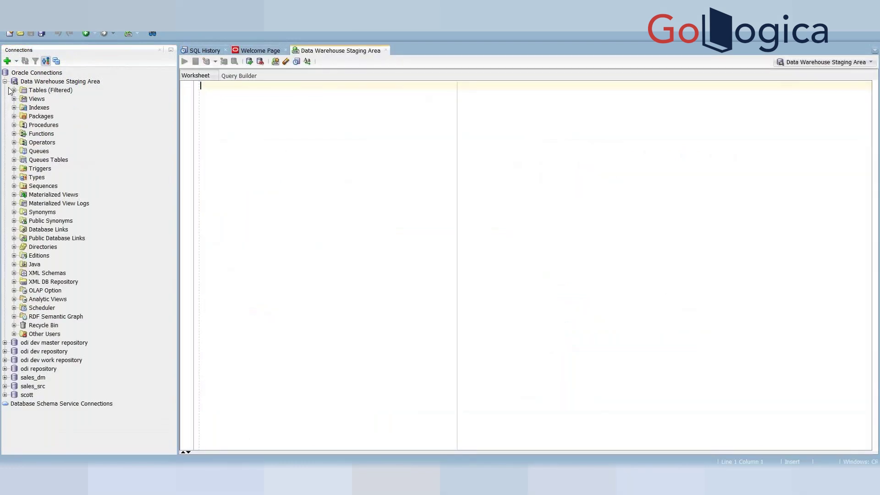
click(14, 91)
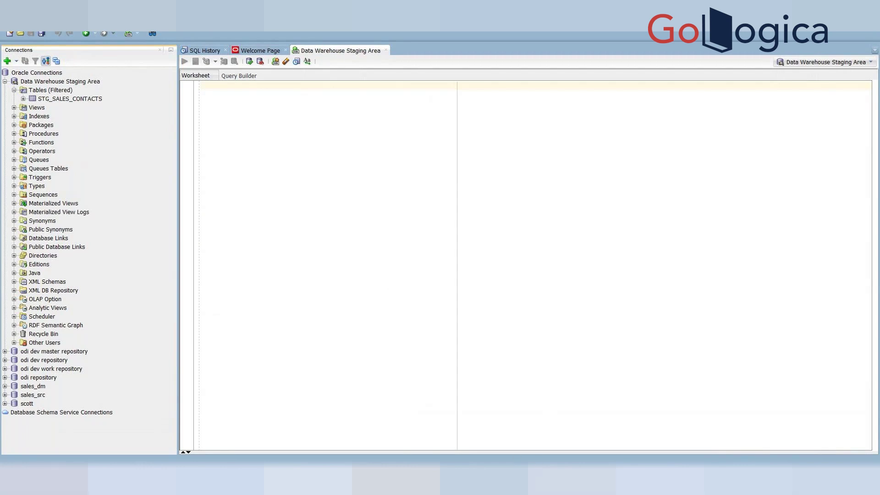
Step: Switch back to Oracle Data Integrator and reverse-engineer the staging model with STG_SALES_CONTACTS selected, agreeing to save its data
mouse_move(592, 481)
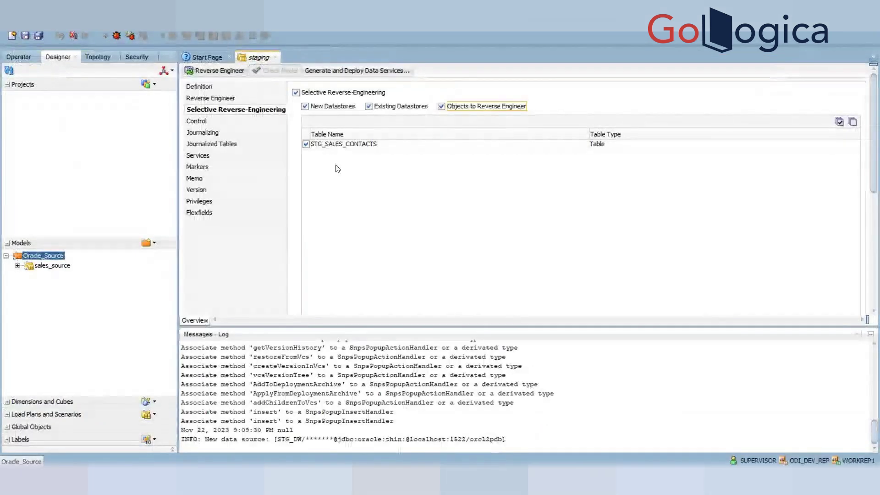
click(214, 71)
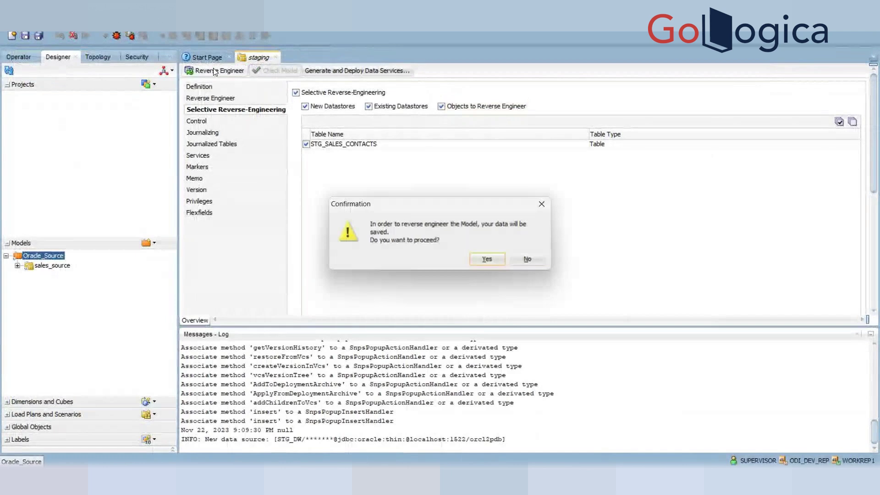
click(486, 261)
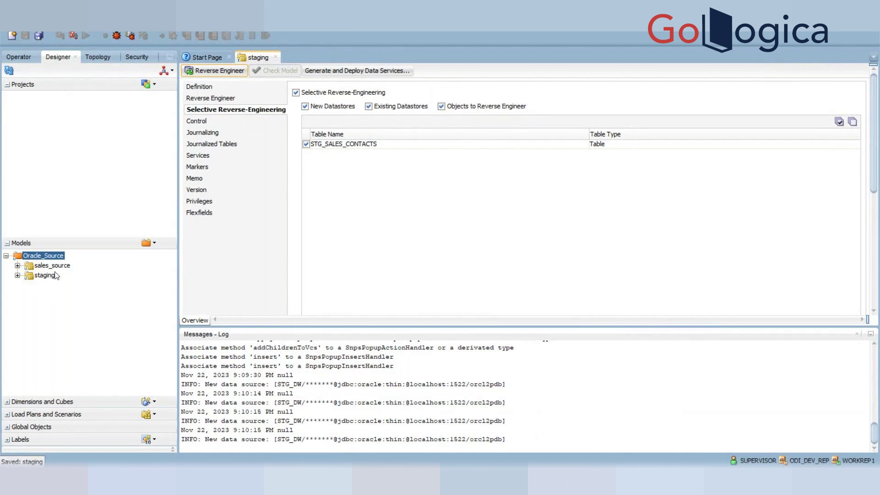
Step: Collapse the Models section and close the staging model's editor
click(7, 244)
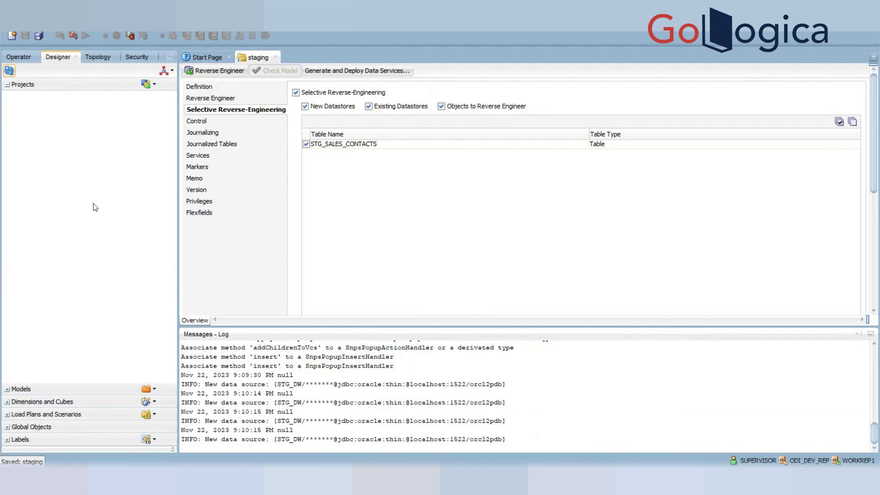
click(154, 85)
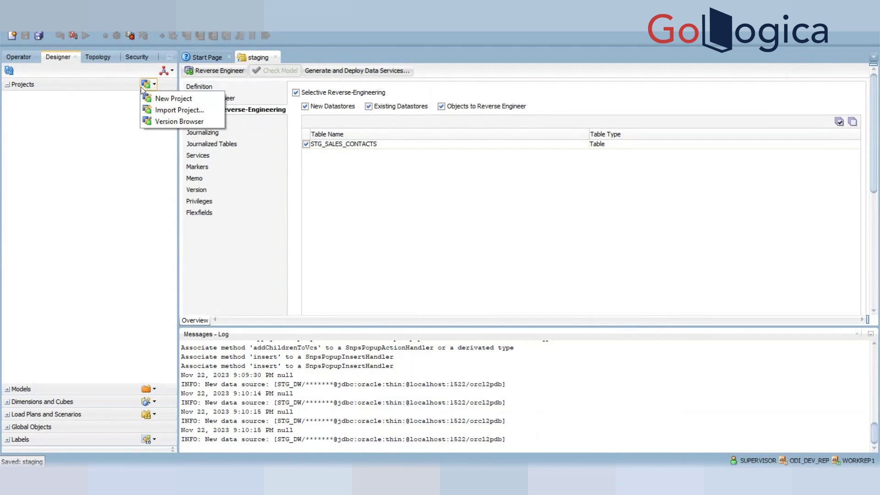
click(277, 56)
click(277, 56)
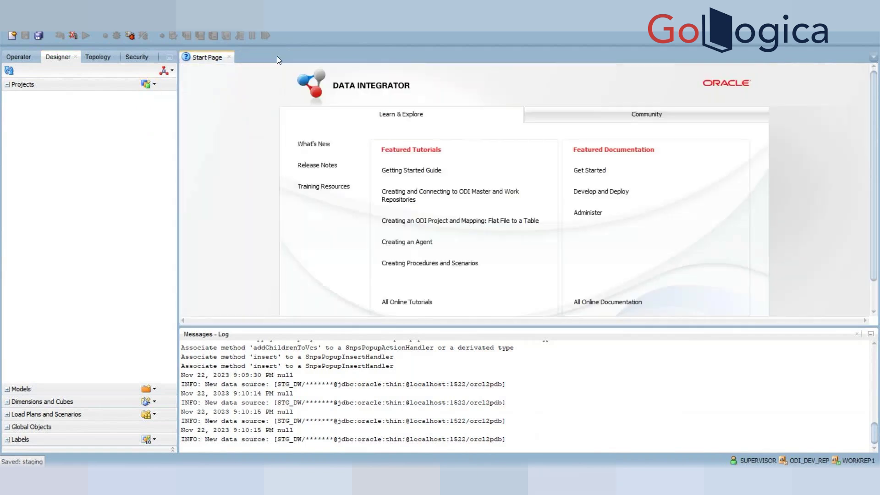
Step: Create a new project named DW_Finance, save it and close its editor
click(146, 86)
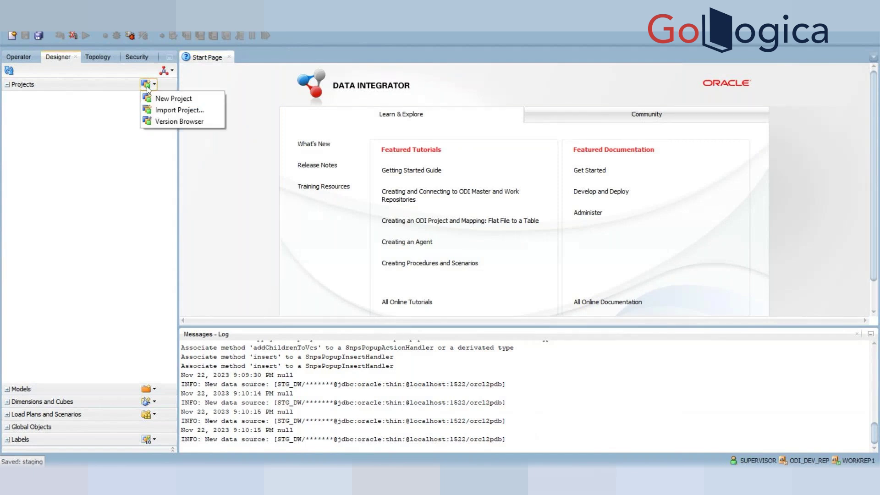
click(179, 101)
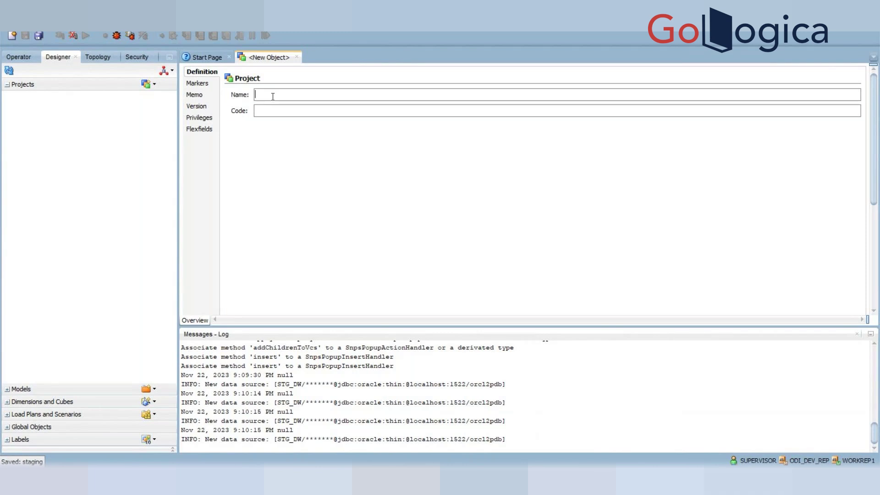
text(DW)
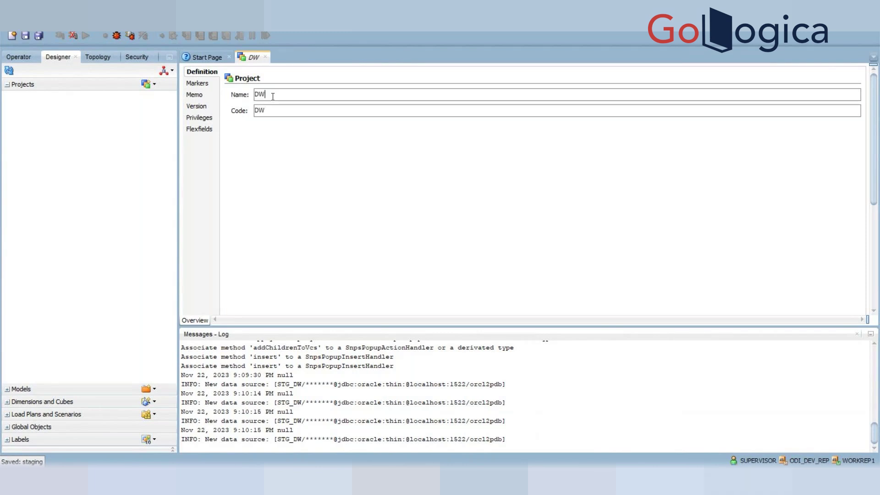
text(_Finance)
click(21, 35)
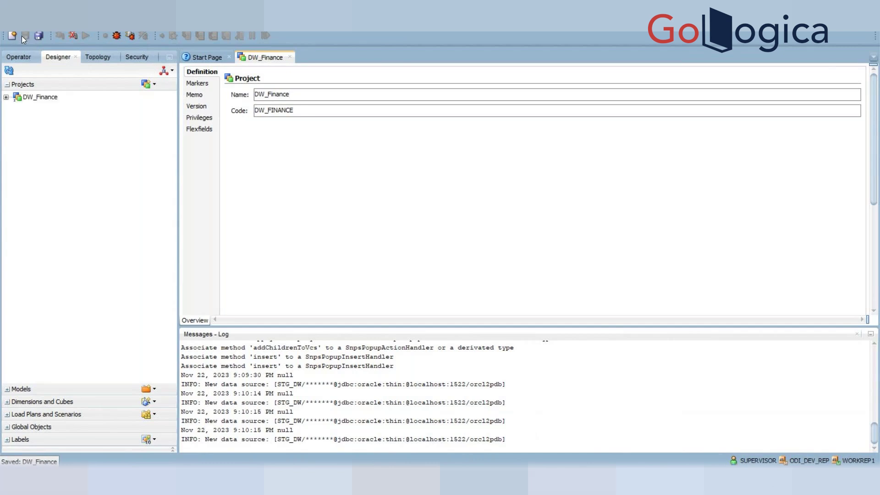
click(290, 57)
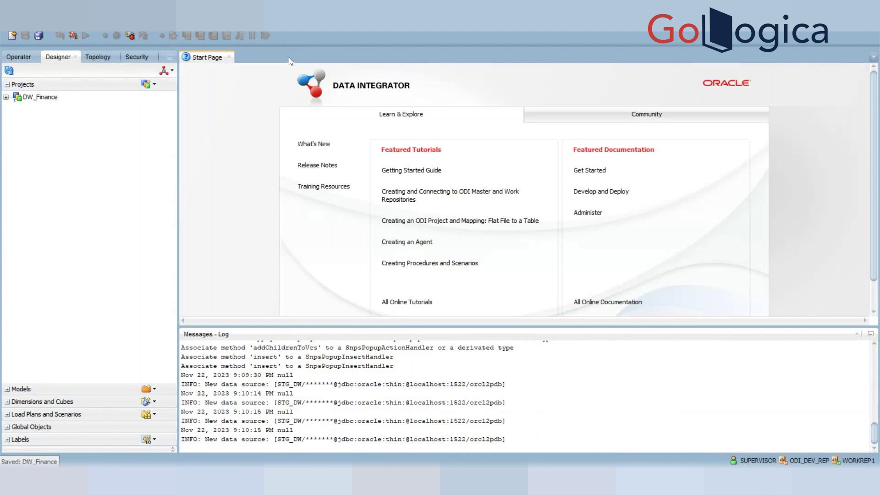
Step: Rename the DW_Finance project's First Folder as SDE_SOURCE_DEPENDENT_EXTRACTS and save the folder
click(7, 98)
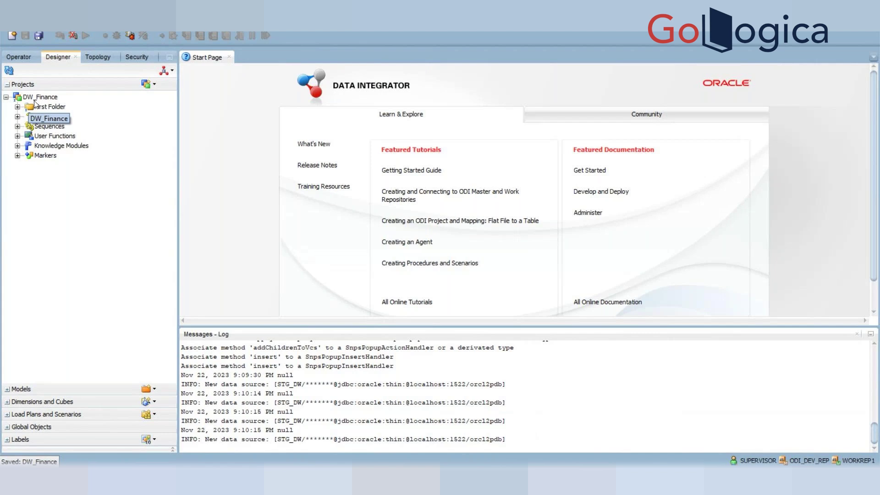
click(17, 107)
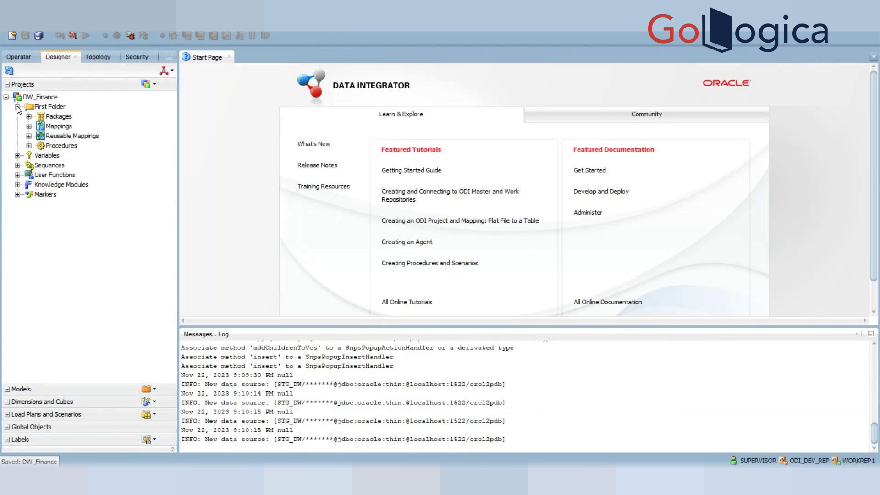
double_click(50, 108)
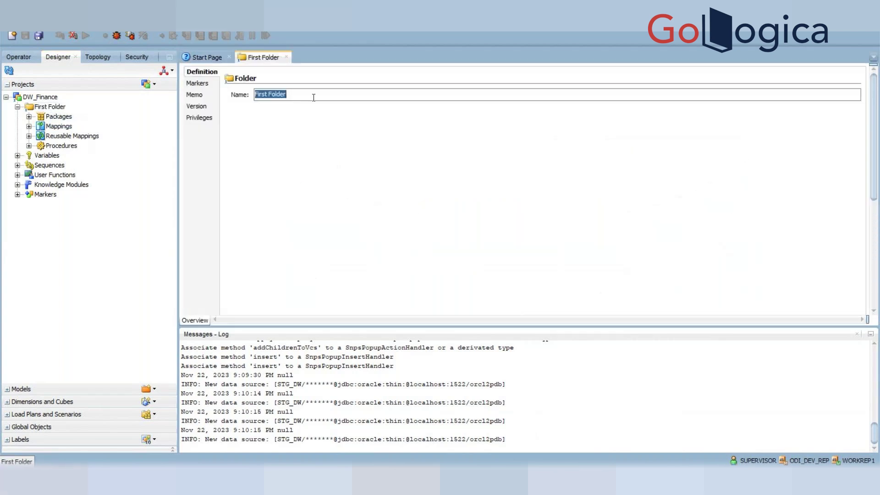
text(SDE)
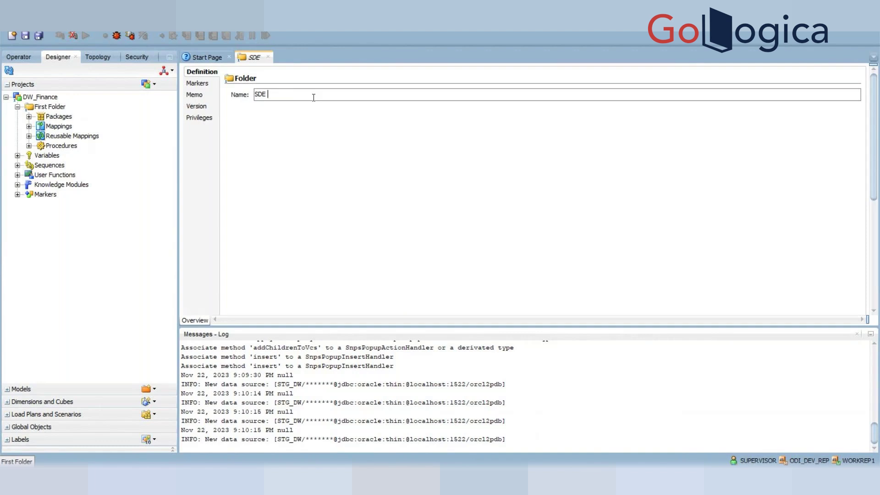
key(BackSpace)
text(-SOURCE)
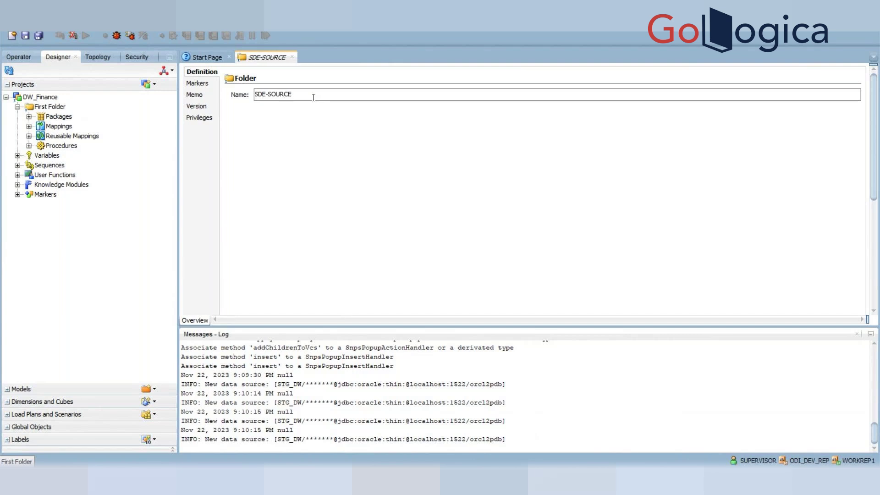
key(BackSpace)
key(Left)
key(Left)
key(Left)
key(Left)
key(Left)
key(Left)
key(BackSpace)
text(_)
key(End)
text(_DEPENDENT)
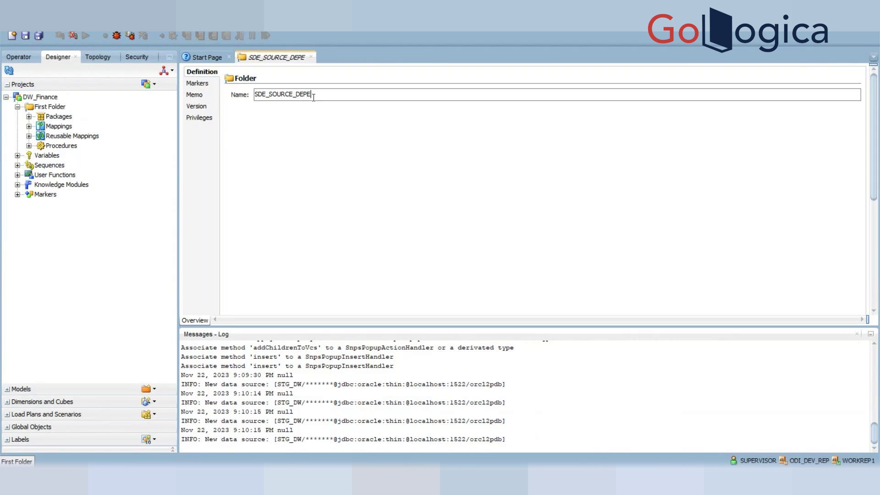
text(_E)
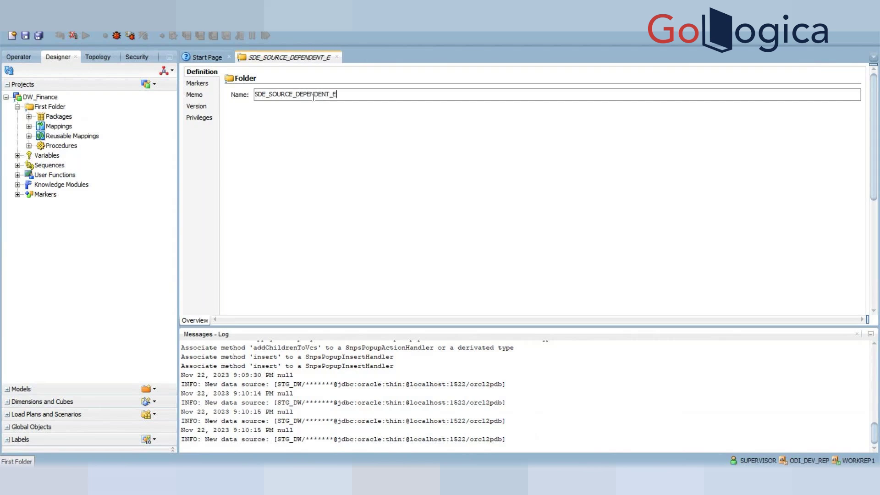
text(XTRACTS)
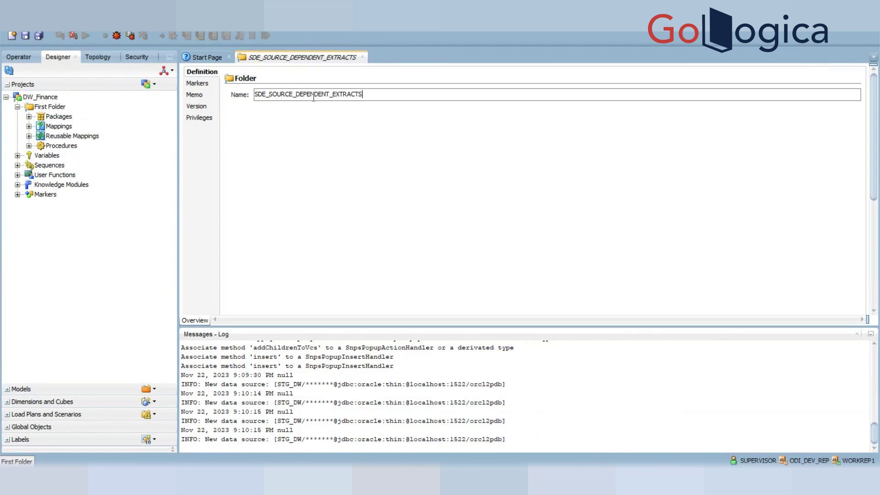
click(25, 35)
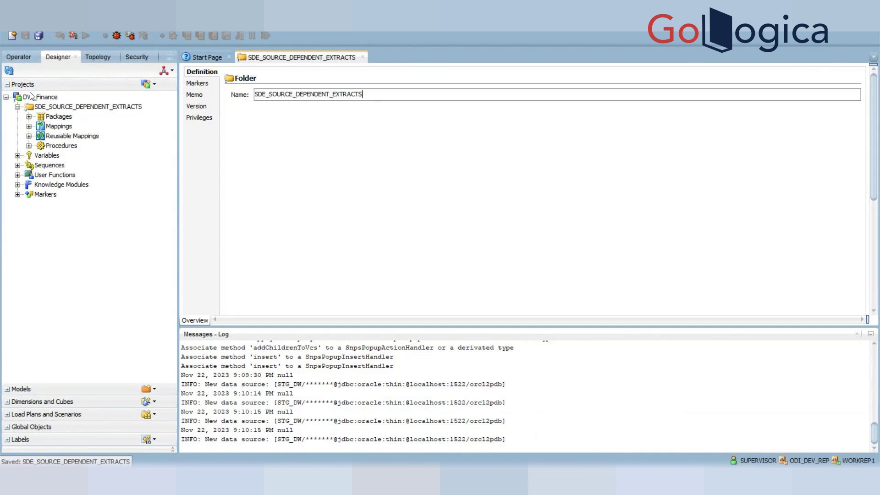
Step: Expand the component nodes of the renamed folder and the DW_Finance project to examine their contents, including the Knowledge Modules categories
click(30, 118)
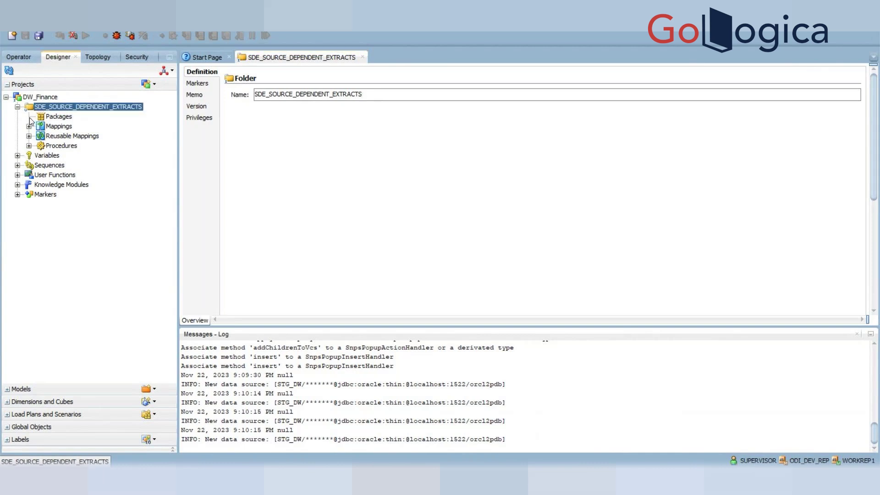
click(28, 127)
click(29, 136)
click(17, 155)
click(17, 176)
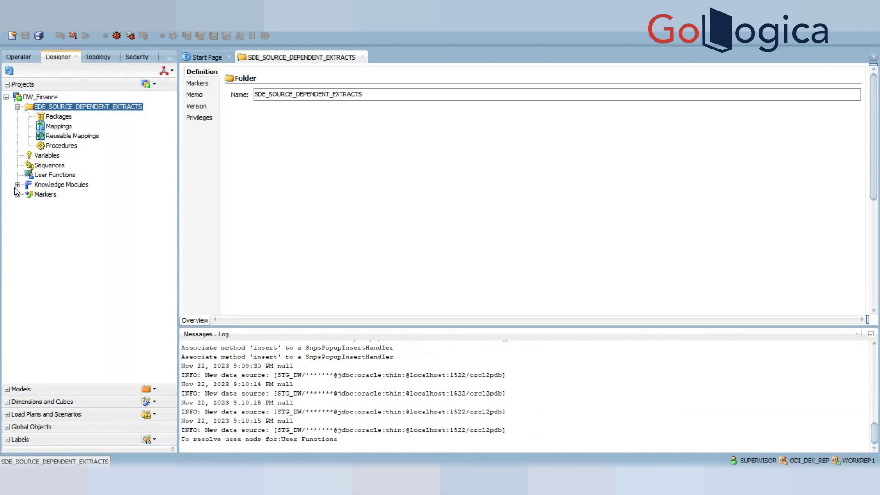
click(15, 187)
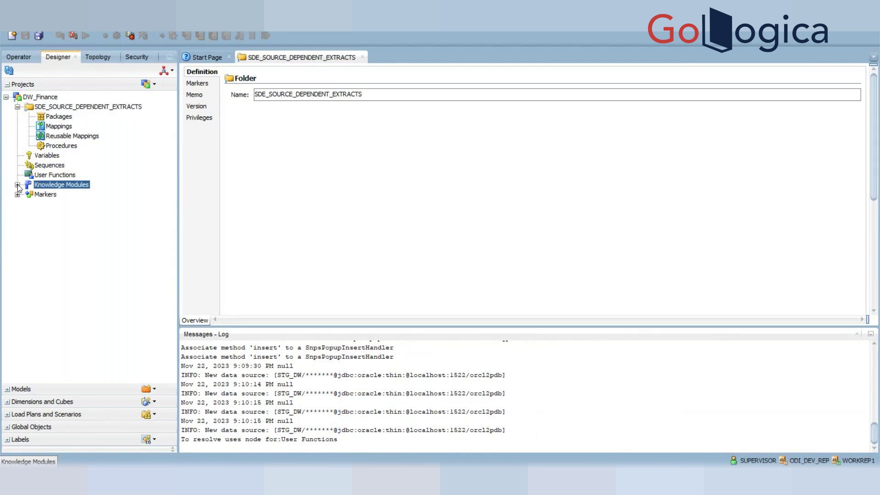
click(18, 185)
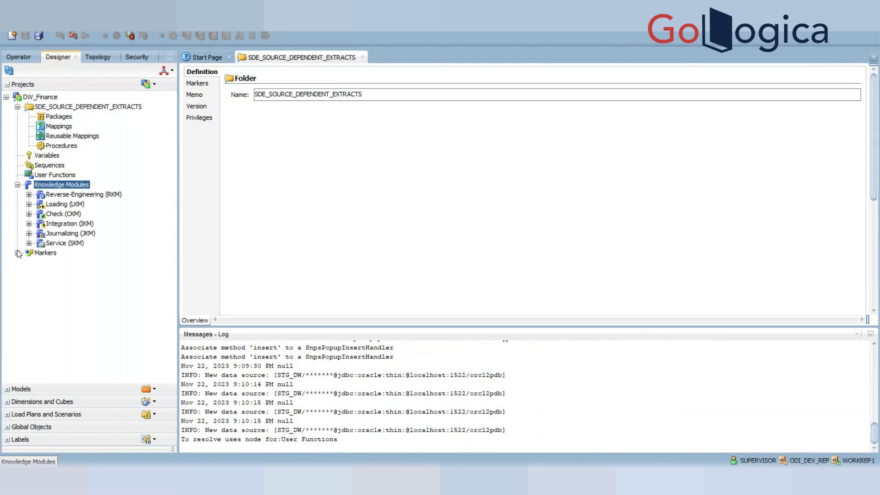
Step: Create a new folder named PLP in the DW_Finance project, save it and close its editor
click(18, 253)
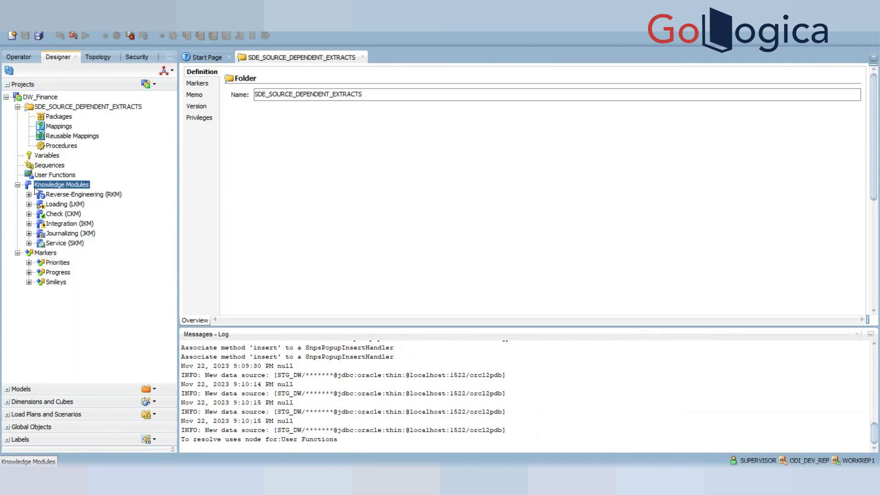
click(17, 107)
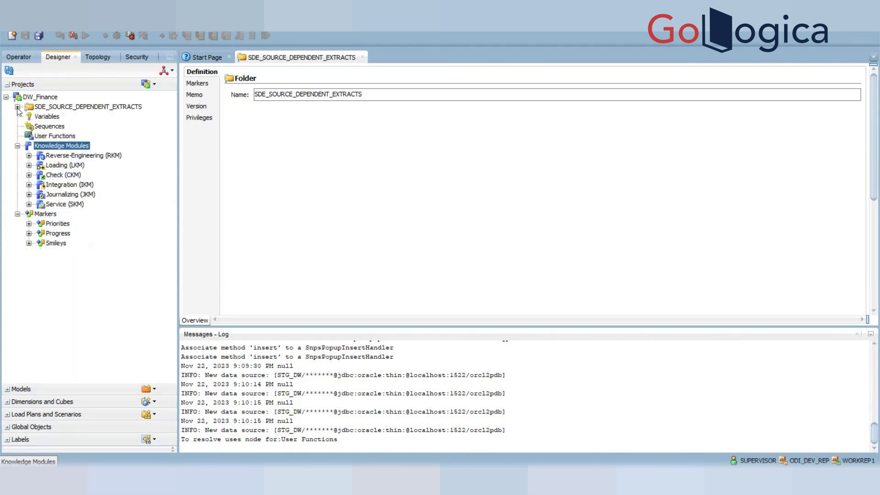
click(48, 98)
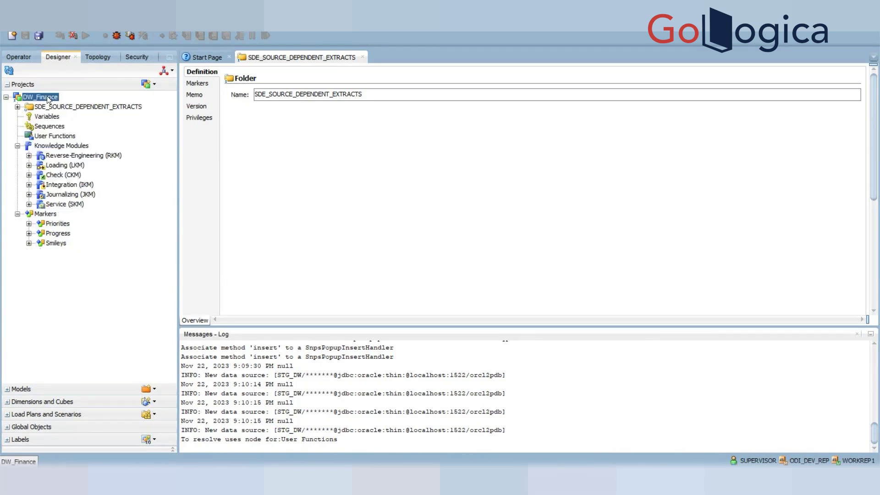
right_click(48, 98)
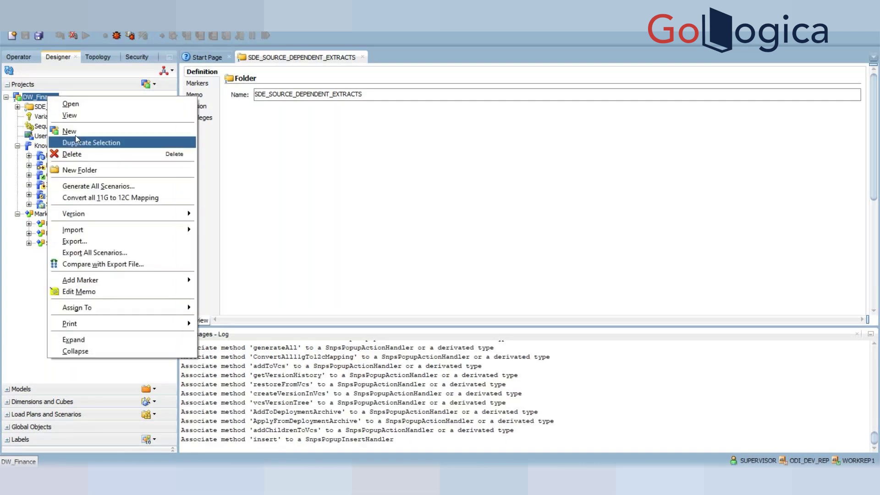
click(80, 170)
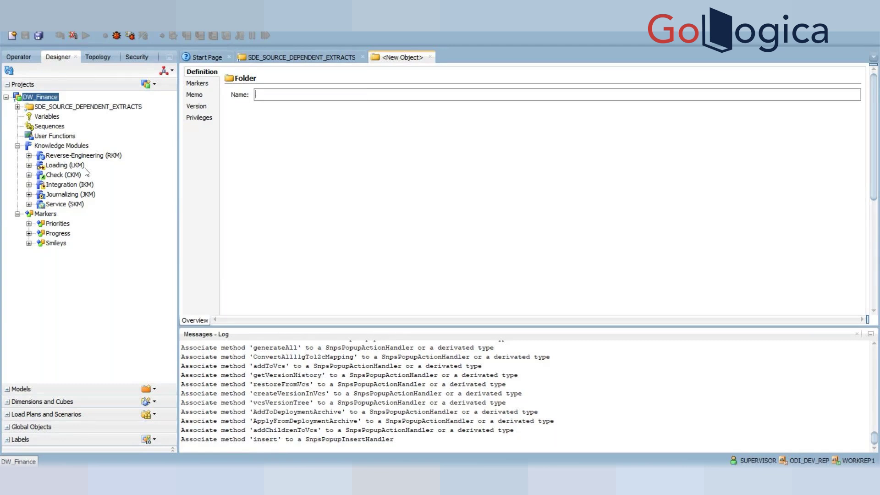
text(PLP)
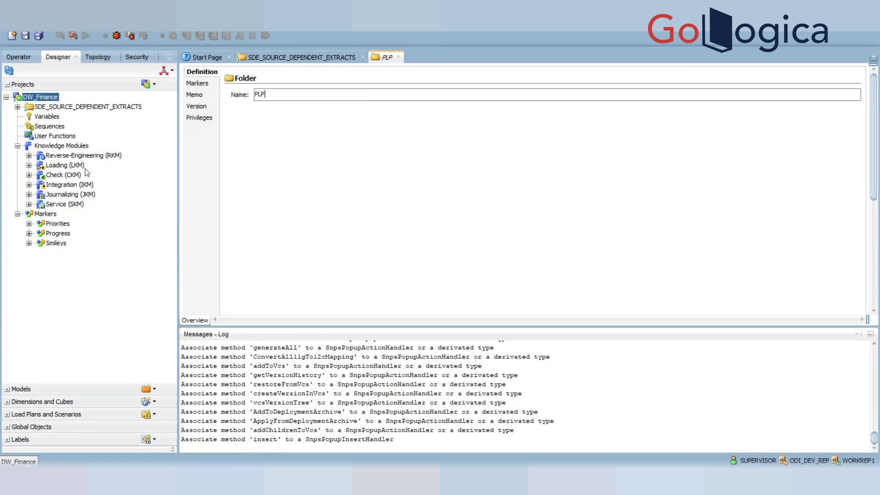
click(26, 38)
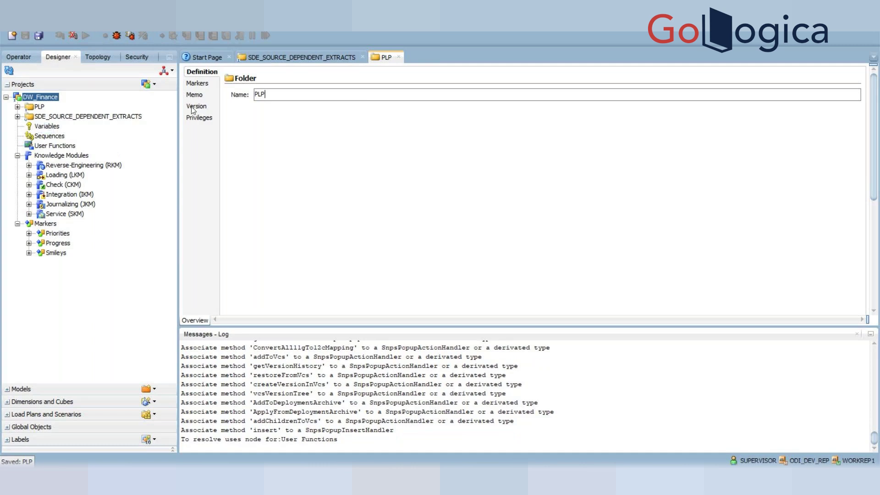
click(399, 57)
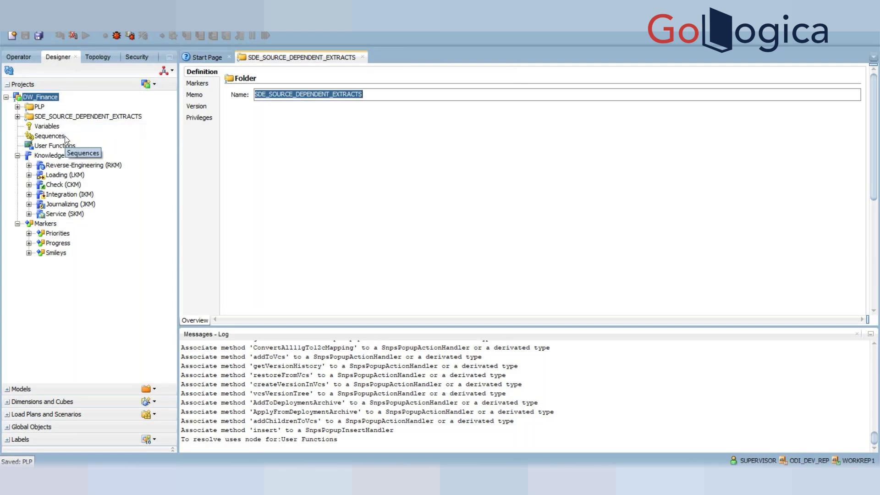
Step: Expand the SDE_SOURCE_DEPENDENT_EXTRACTS and PLP folders and examine the Mappings node in each
click(18, 117)
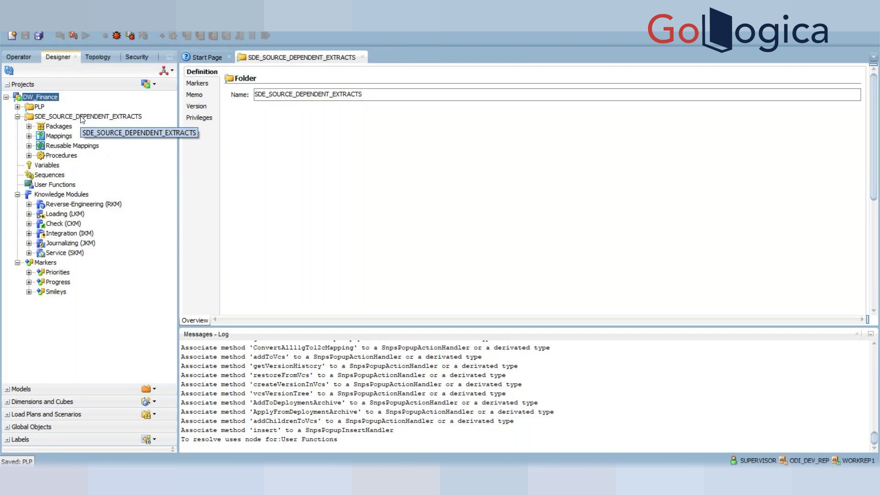
click(29, 137)
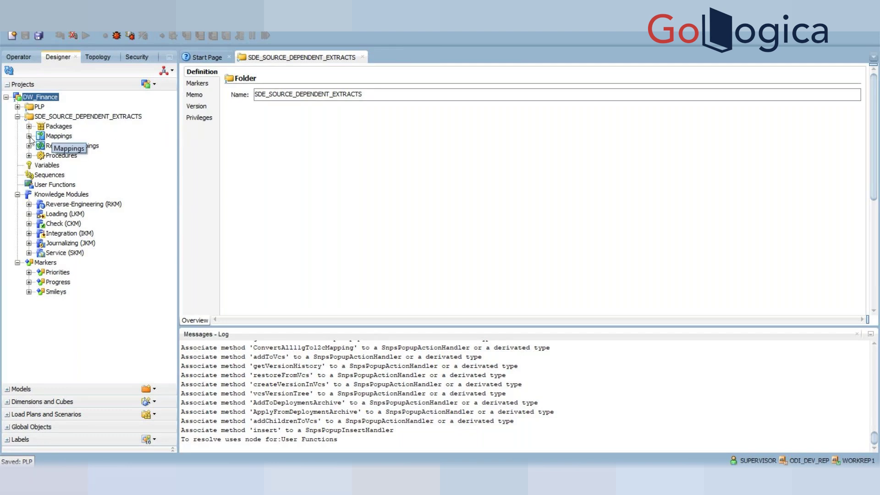
click(61, 138)
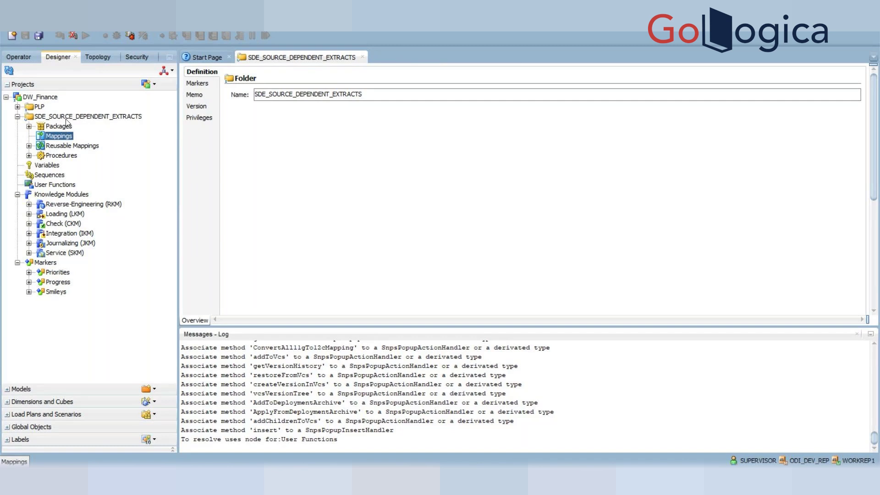
click(64, 117)
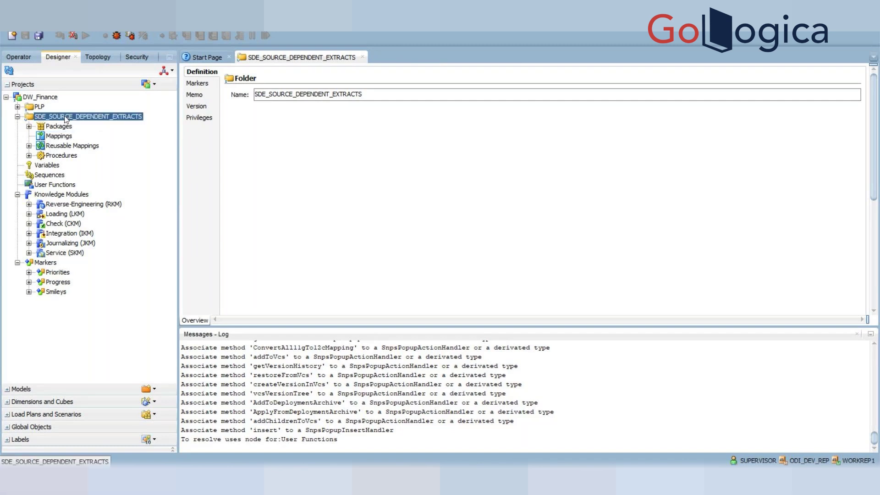
click(17, 106)
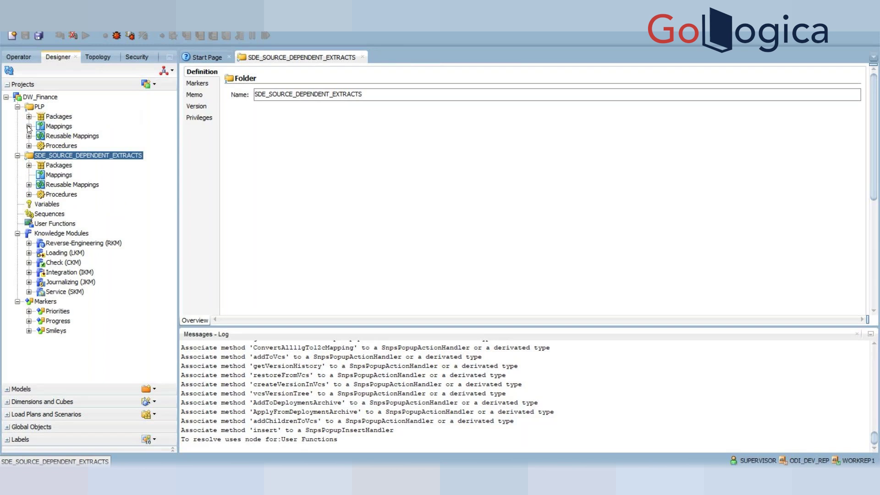
click(28, 127)
click(54, 127)
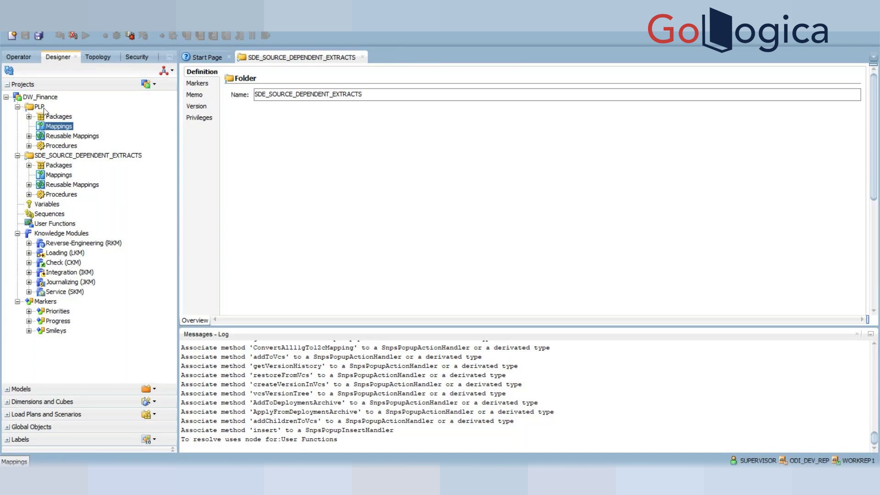
Step: Move the PLP folder into the SDE_SOURCE_DEPENDENT_EXTRACTS folder and expand it there
click(41, 109)
drag(41, 109, 61, 158)
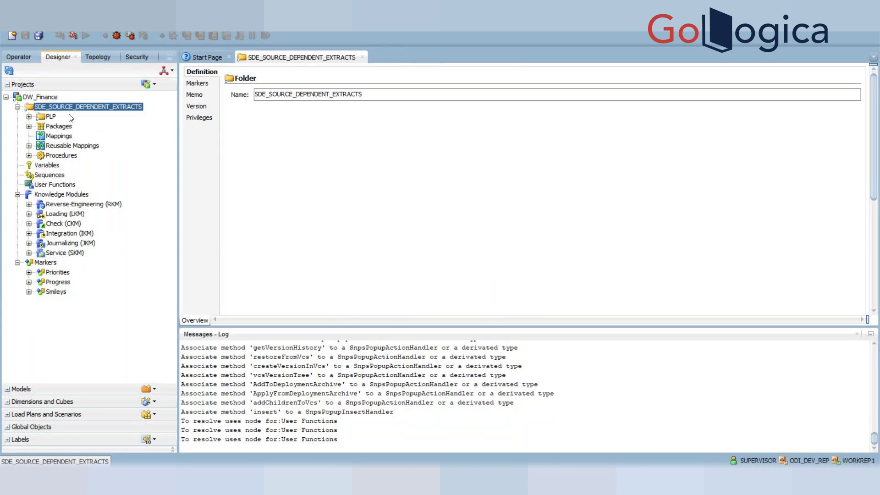
click(29, 117)
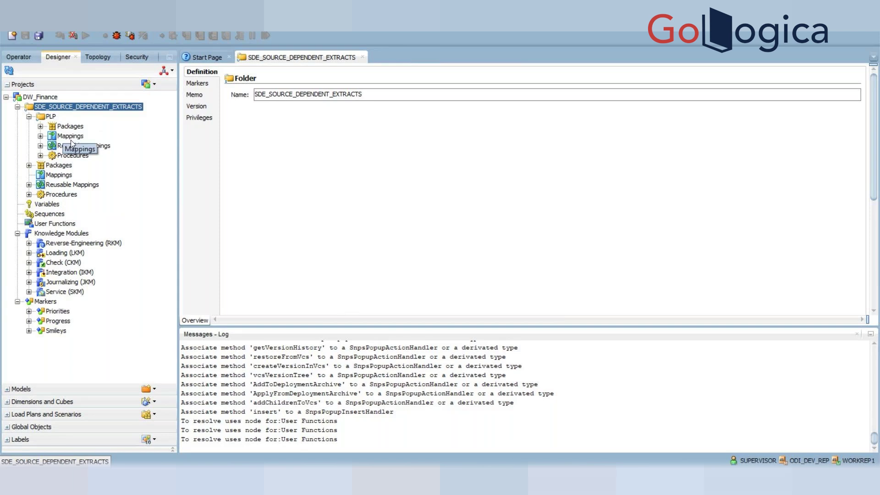
Step: Move the PLP folder back out to the top level of the DW_Finance project and confirm the move
click(50, 117)
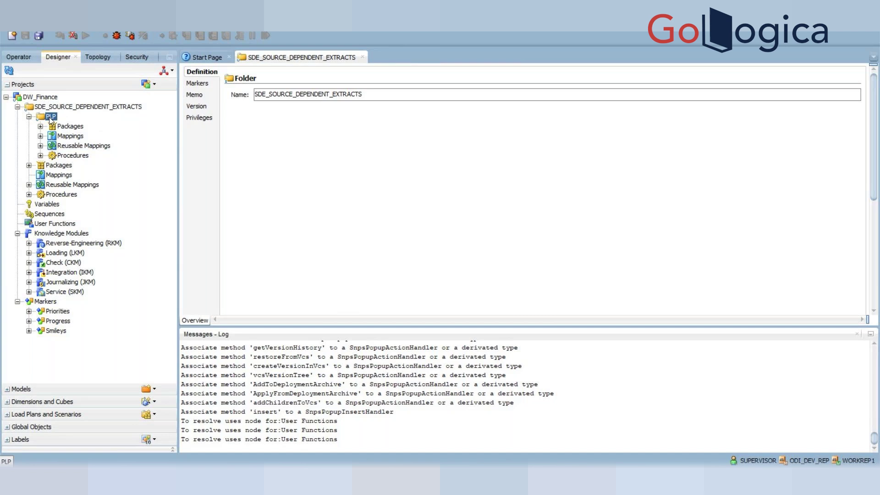
drag(50, 118, 52, 98)
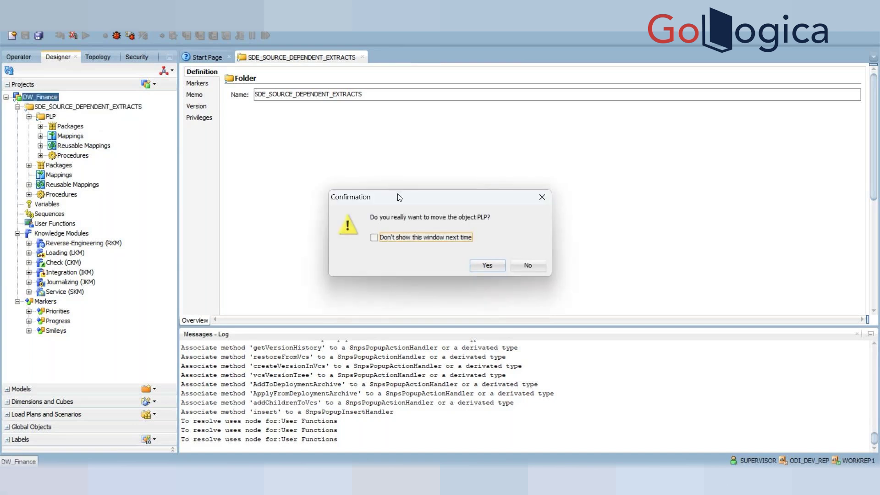
click(491, 266)
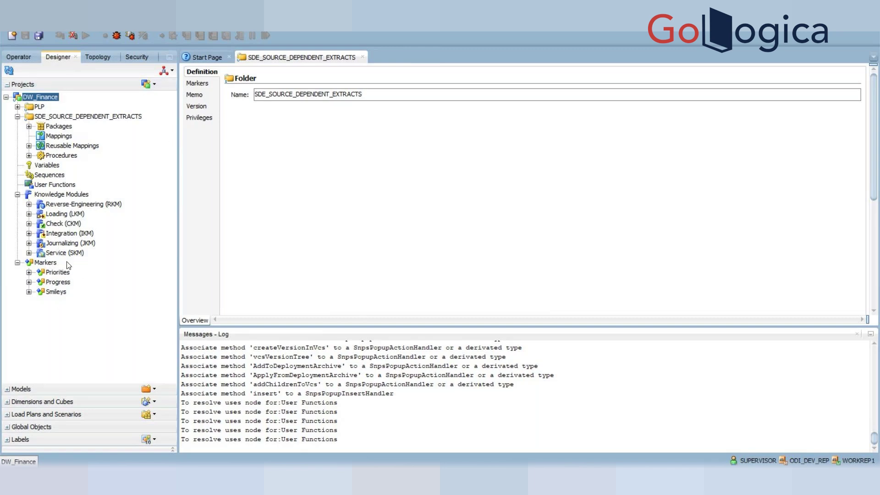
Step: Collapse DW_Finance, create a new project named DW_HR, save it and close its editor
click(6, 97)
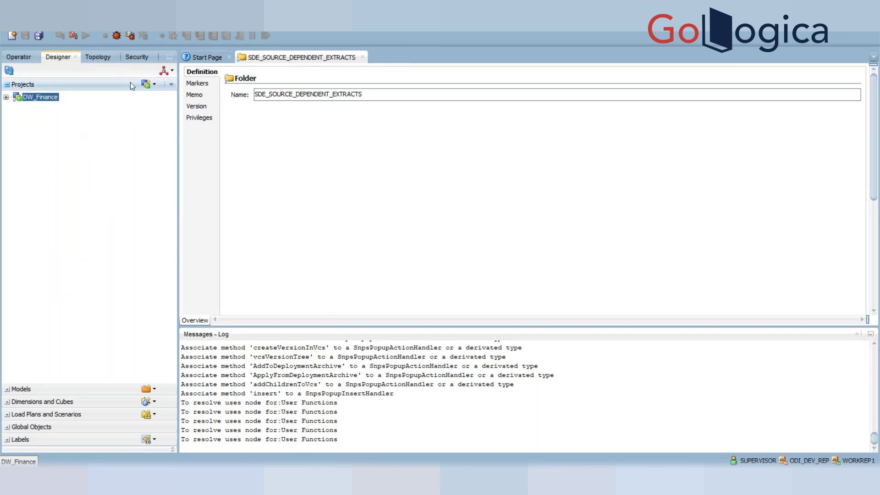
click(147, 85)
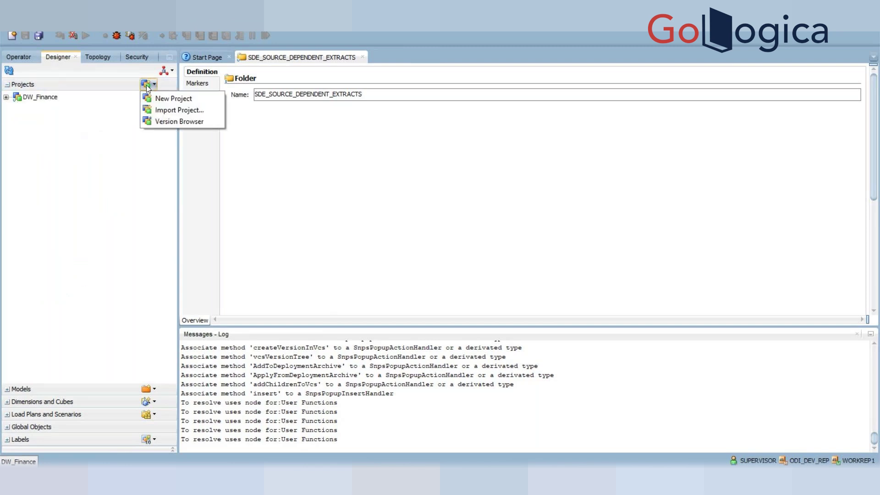
click(173, 99)
text(D)
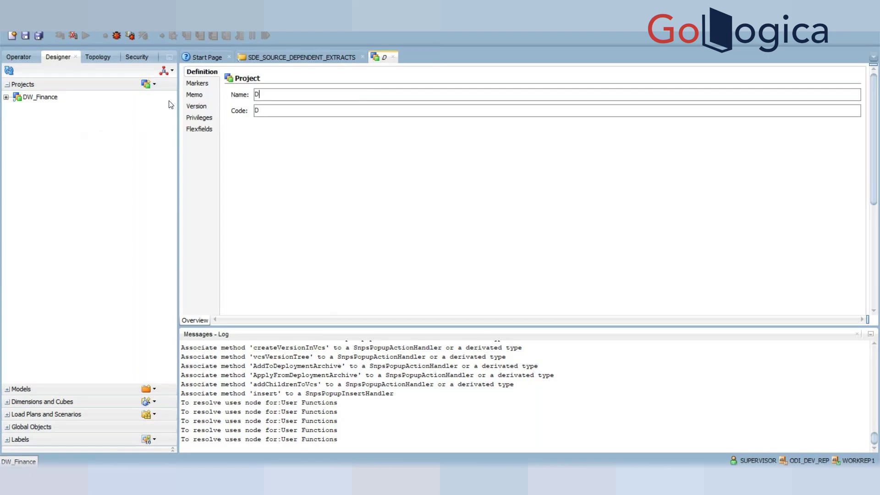
text(W_HR)
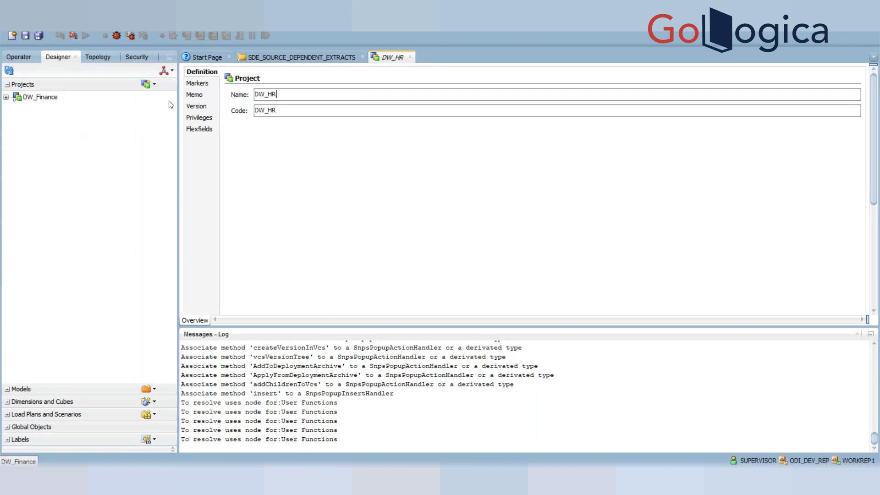
click(24, 37)
click(410, 57)
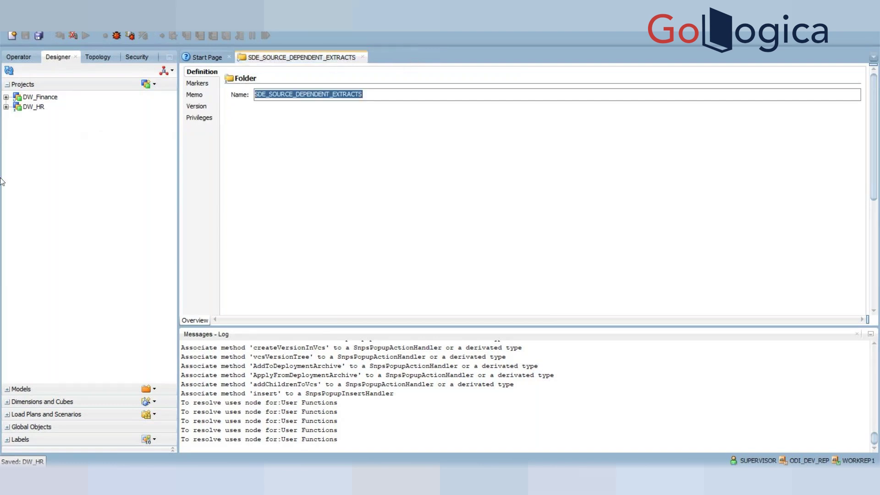
Step: Expand the DW_Finance project with its SDE_SOURCE_DEPENDENT_EXTRACTS folder and Mappings, and the DW_HR project, to compare their contents
click(6, 97)
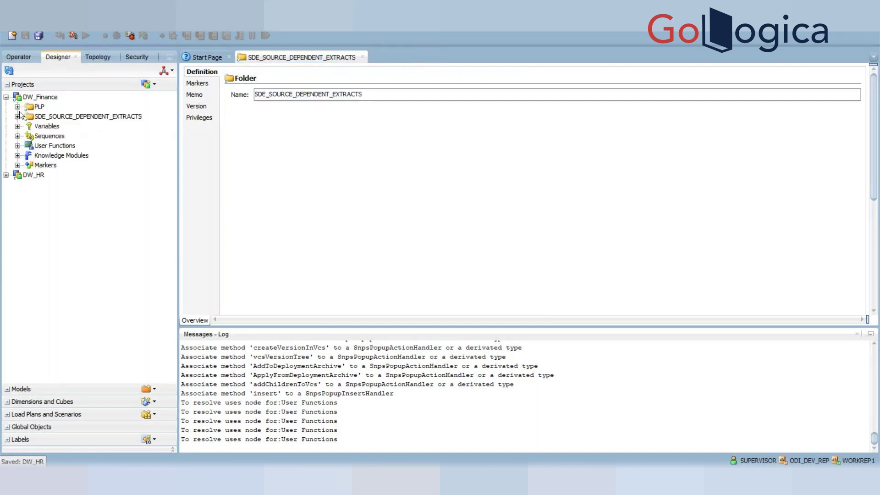
click(18, 117)
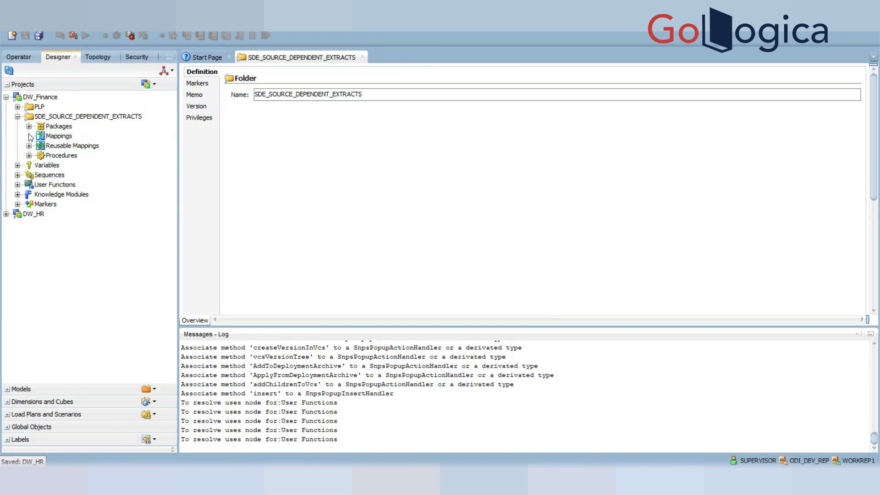
click(29, 136)
click(6, 214)
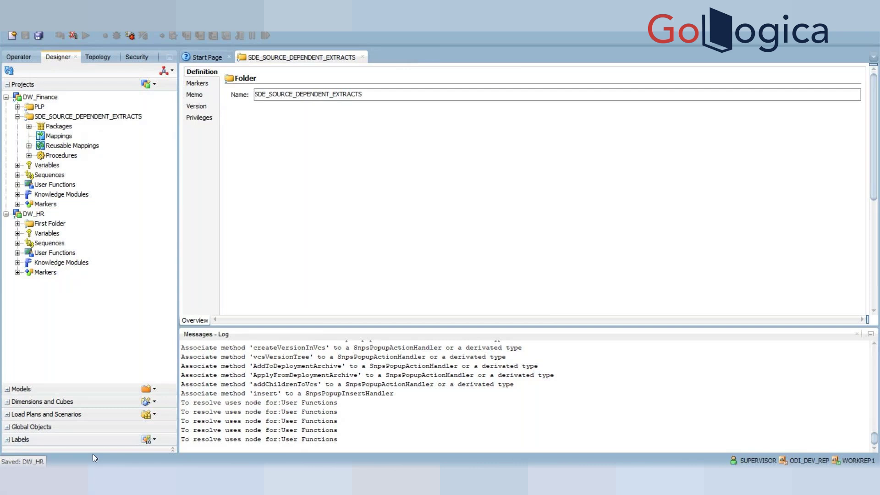
Step: Examine the Global Objects categories against the project-level Variables in DW_Finance, and collapse Global Objects
click(70, 427)
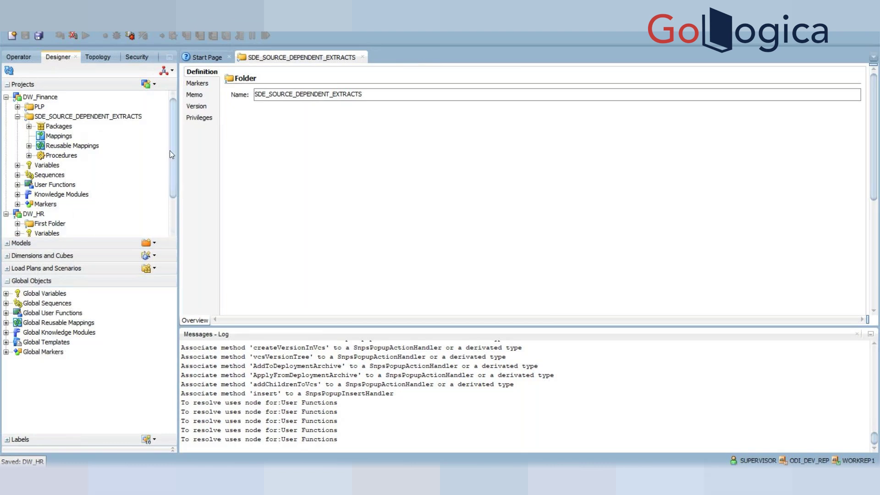
drag(172, 150, 169, 181)
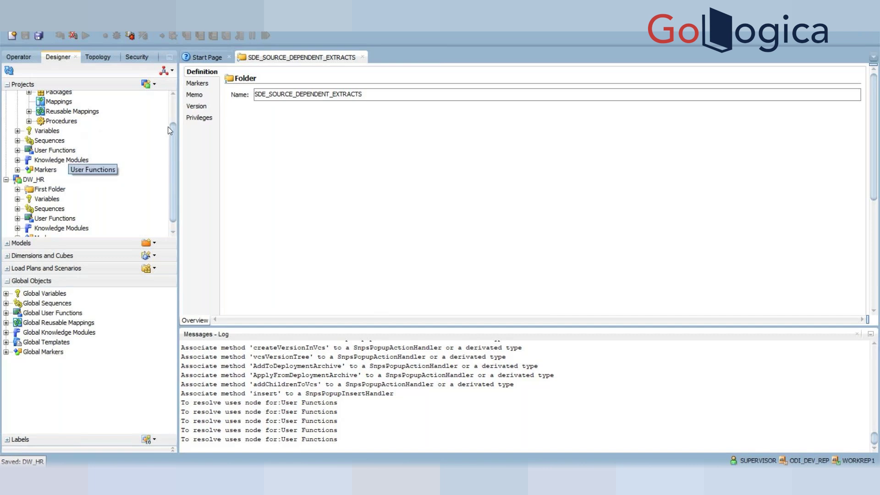
click(53, 131)
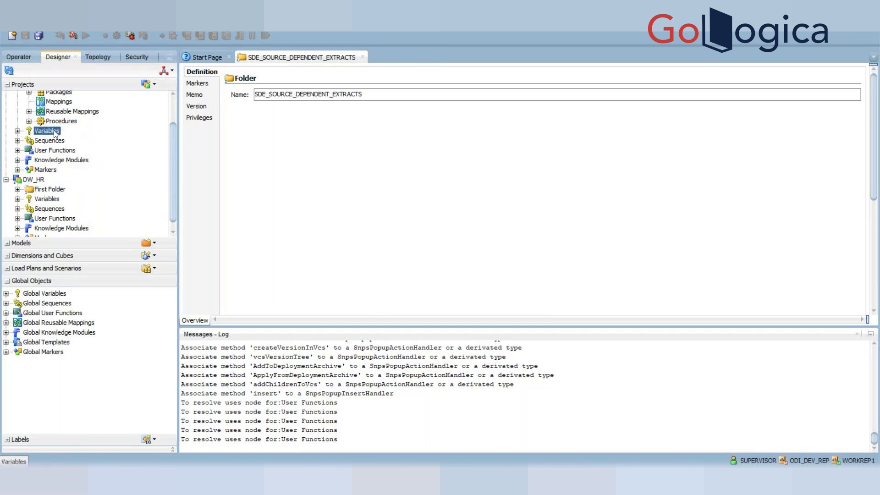
scroll(169, 149, up, 2)
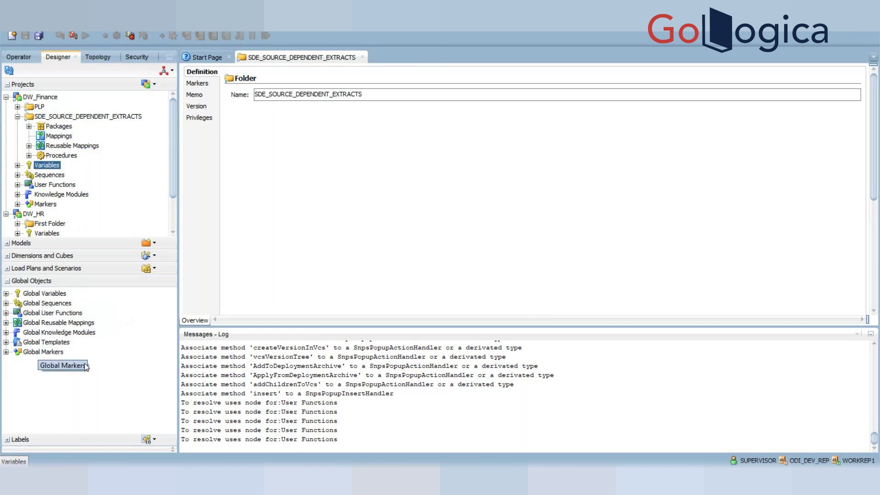
click(7, 281)
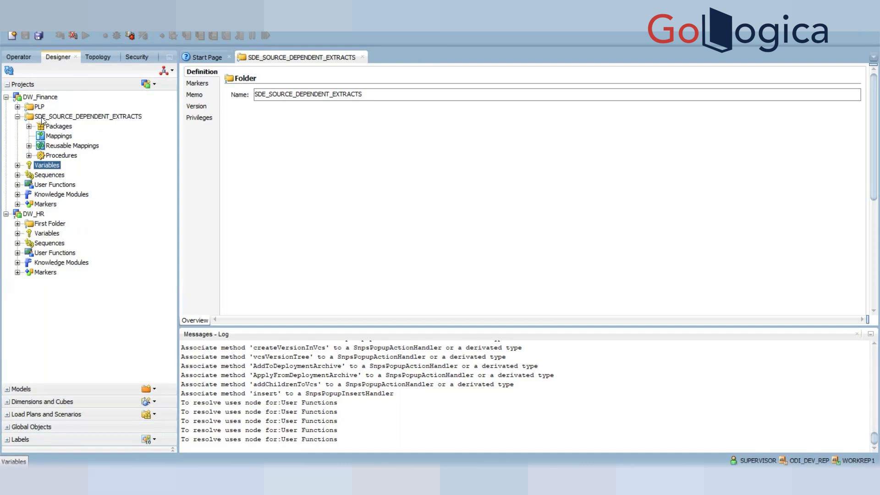
Step: Examine the SDE_SOURCE_DEPENDENT_EXTRACTS folder's Packages, Mappings and Reusable Mappings, and the DW_Finance project's Sequences and Variables
click(30, 127)
click(49, 127)
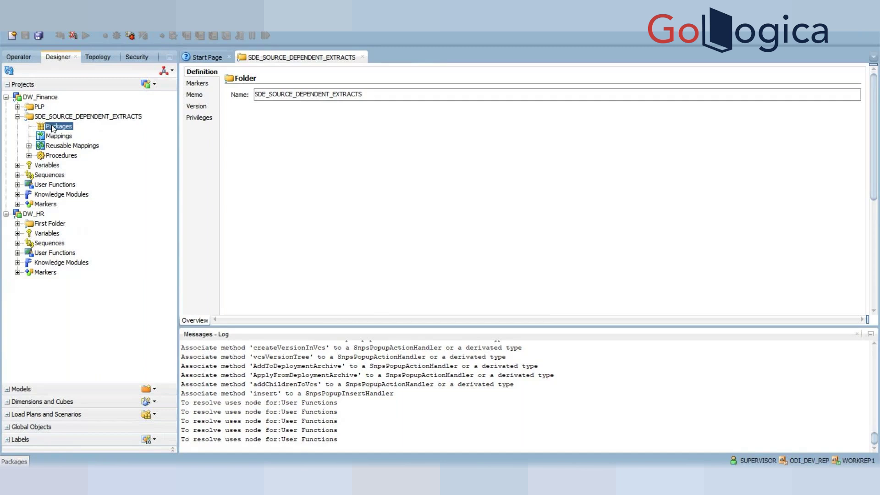
click(51, 137)
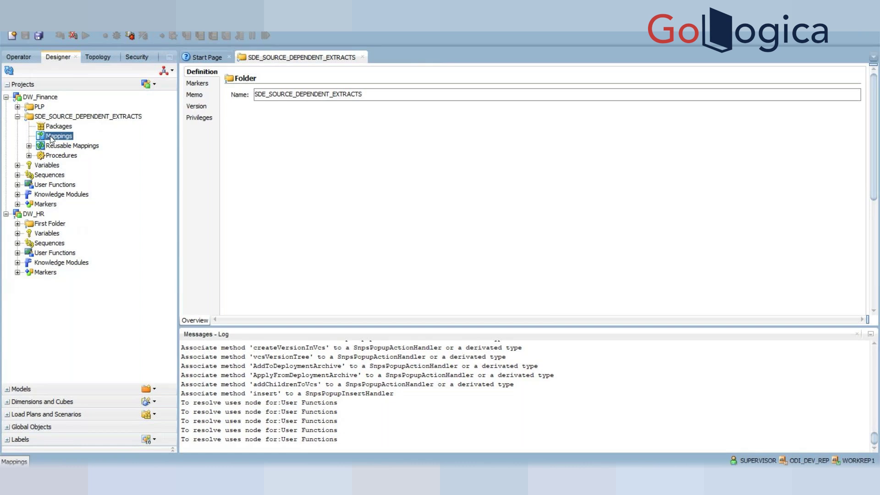
click(29, 145)
click(17, 176)
click(47, 165)
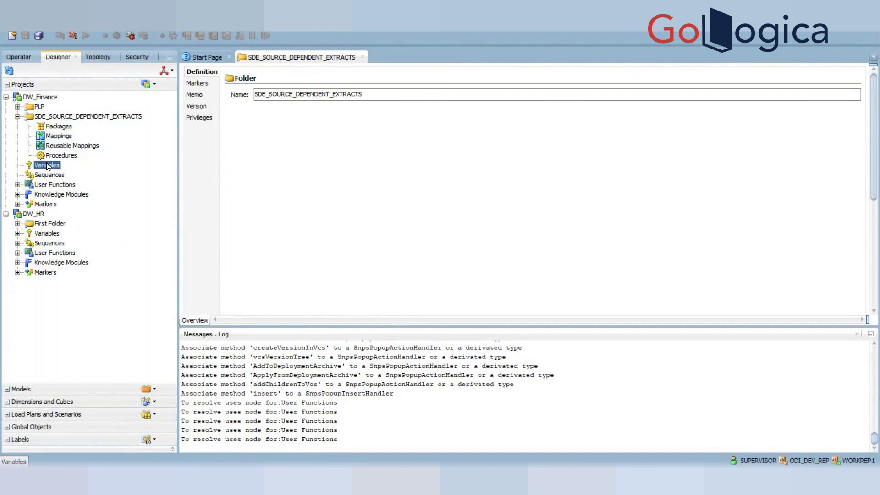
Step: Create a new variable in the DW_Finance project, accept locking it, and enter VAR_ as the start of its name
right_click(48, 165)
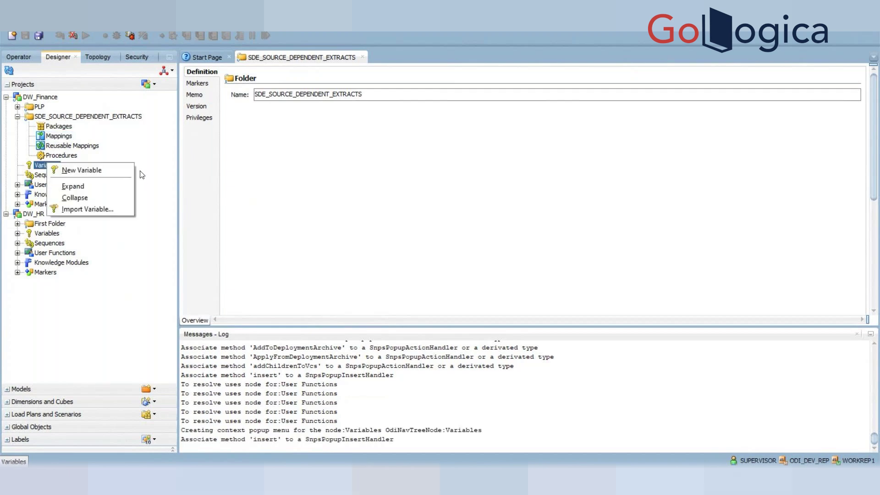
click(115, 172)
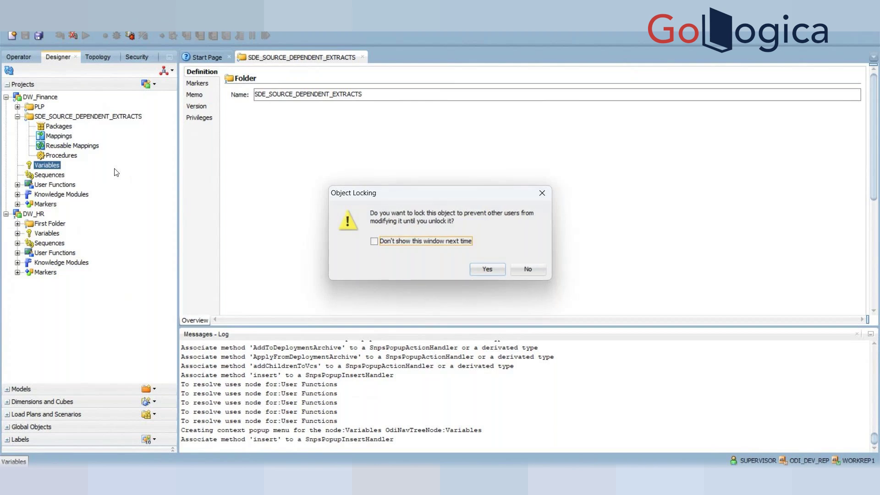
click(492, 266)
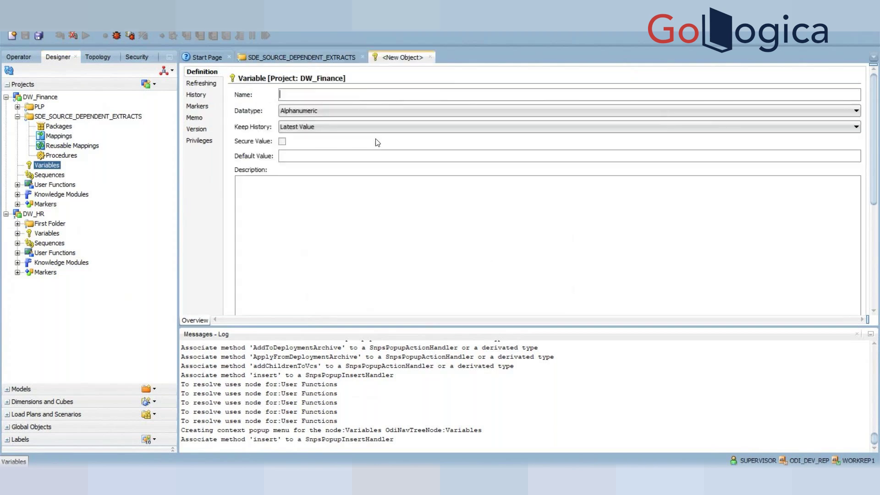
click(308, 92)
text(VAR)
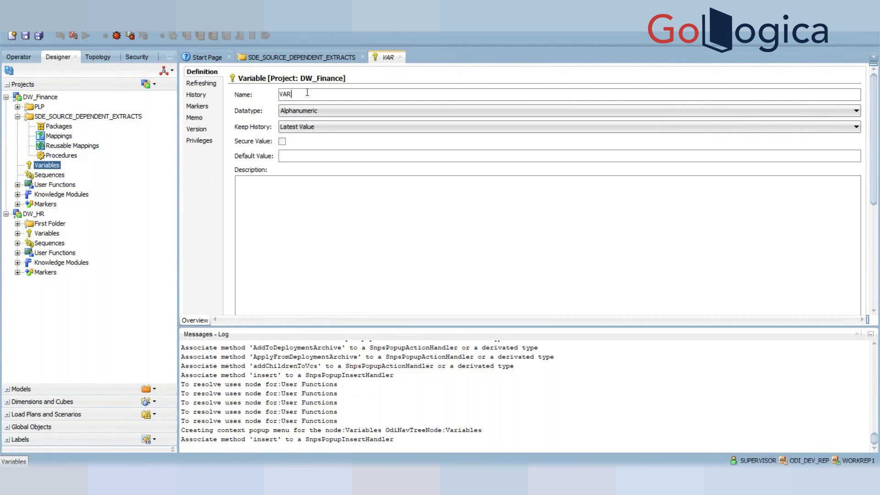
text(_)
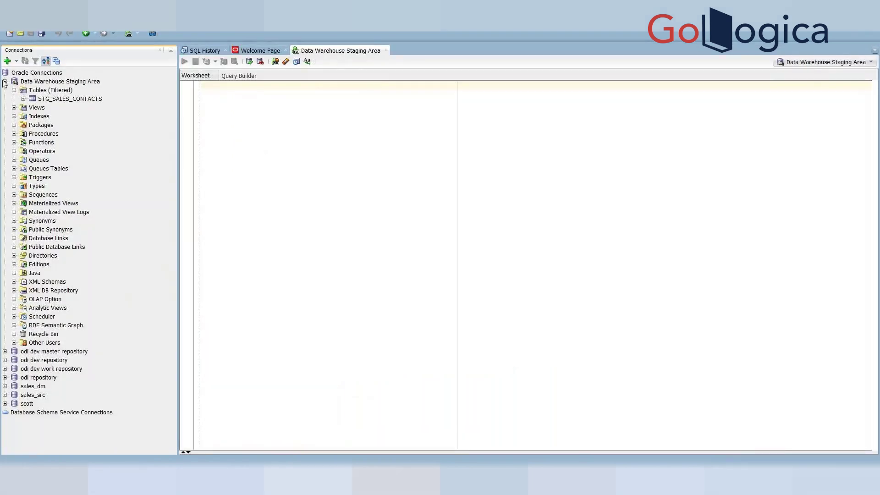
Step: Switch to SQL Developer, collapse Data Warehouse Staging Area, and expand the sales_src connection down to the PRODUCTS table's columns
click(4, 81)
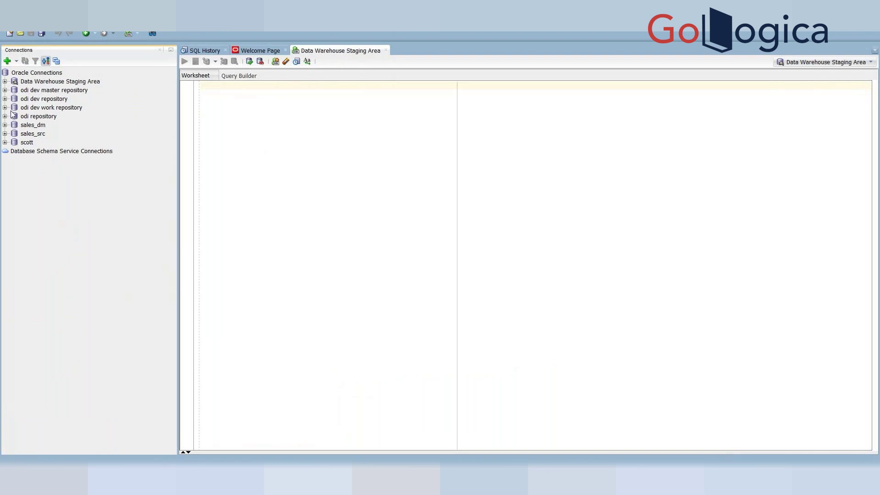
click(5, 133)
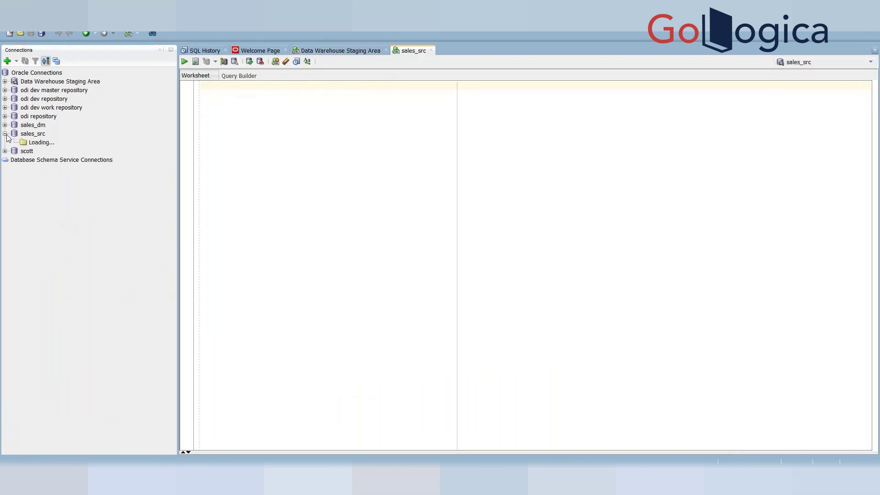
click(14, 143)
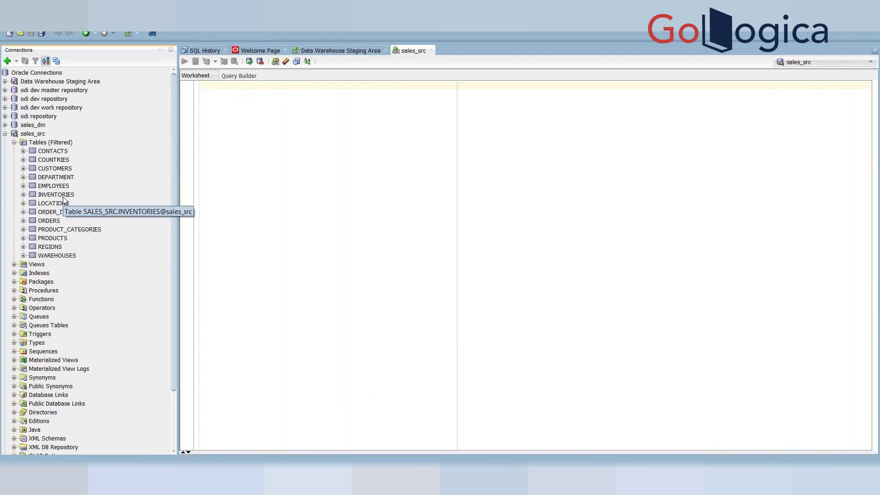
click(23, 239)
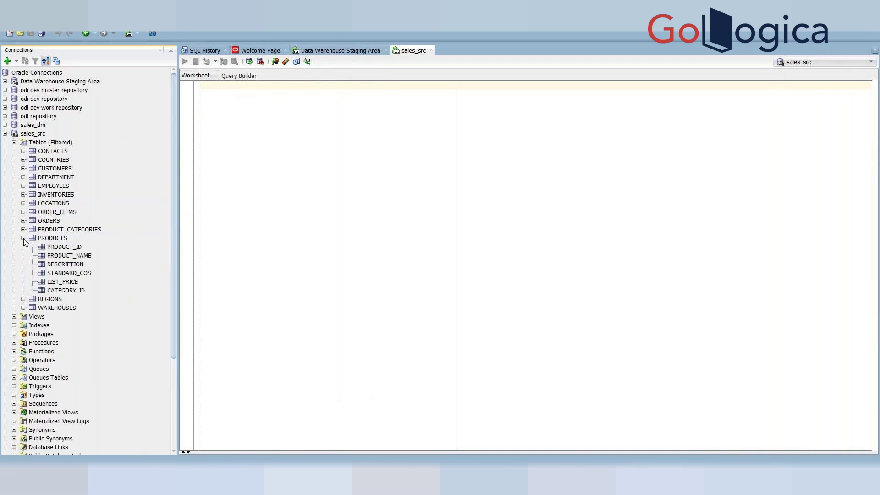
Step: Run SELECT * FROM PRODUCTS in the sales_src worksheet and enlarge the results area
click(247, 102)
text(SELE)
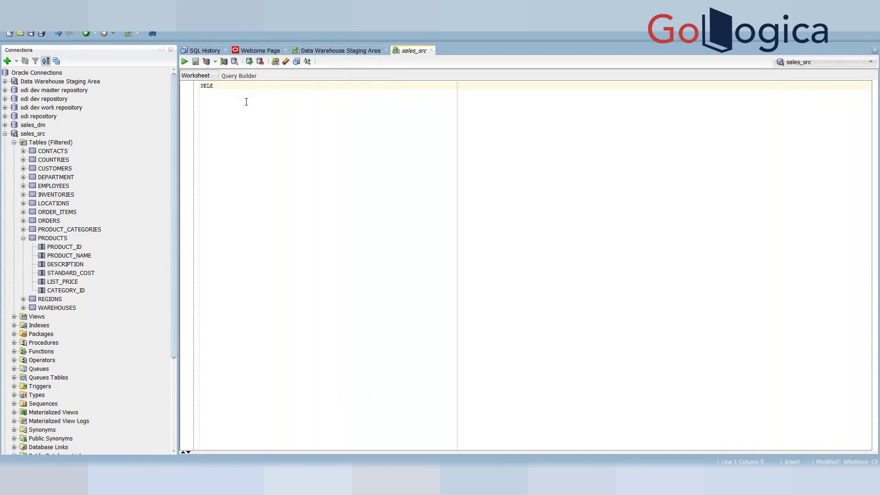
text(CT * RFOM PRODUCTS)
key(BackSpace)
text(R)
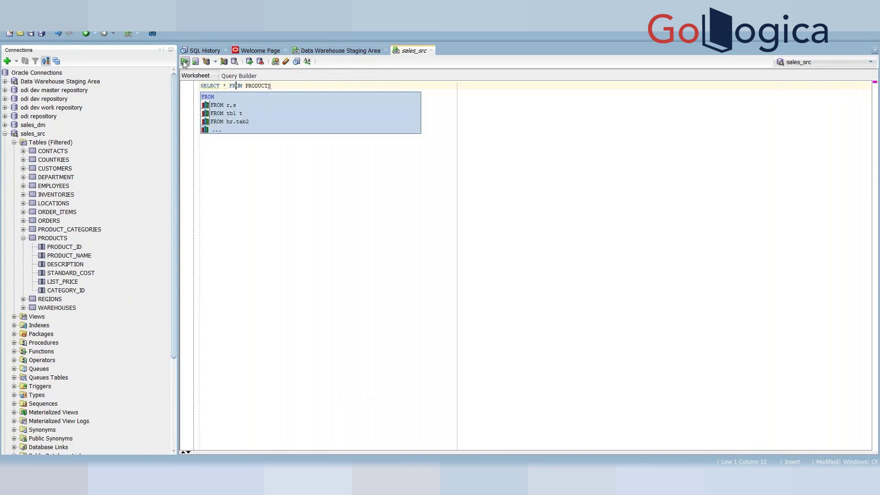
click(185, 62)
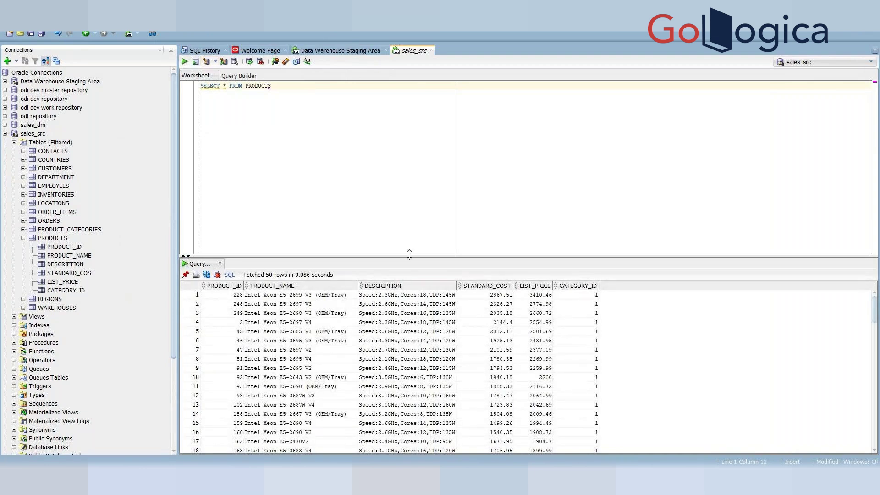
drag(409, 254, 409, 187)
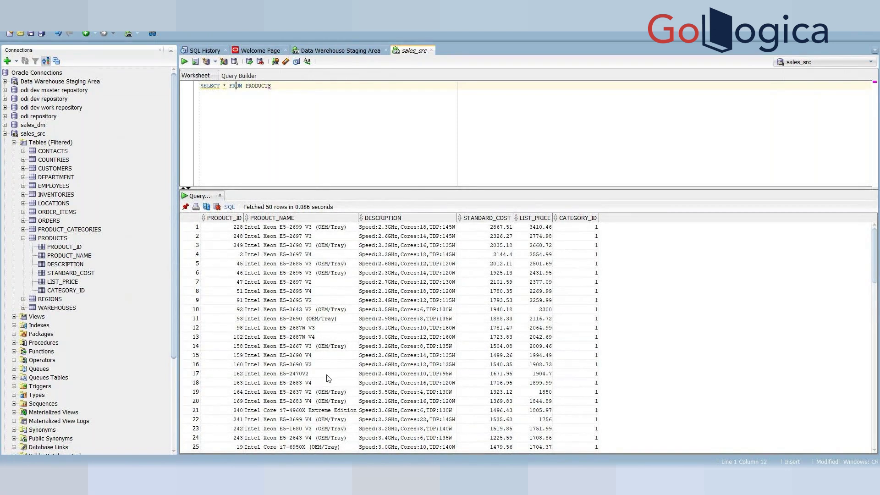
Step: Switch back to Oracle Data Integrator, complete the variable's name as VAR_PRODUCT and choose the Alphanumeric datatype
click(593, 483)
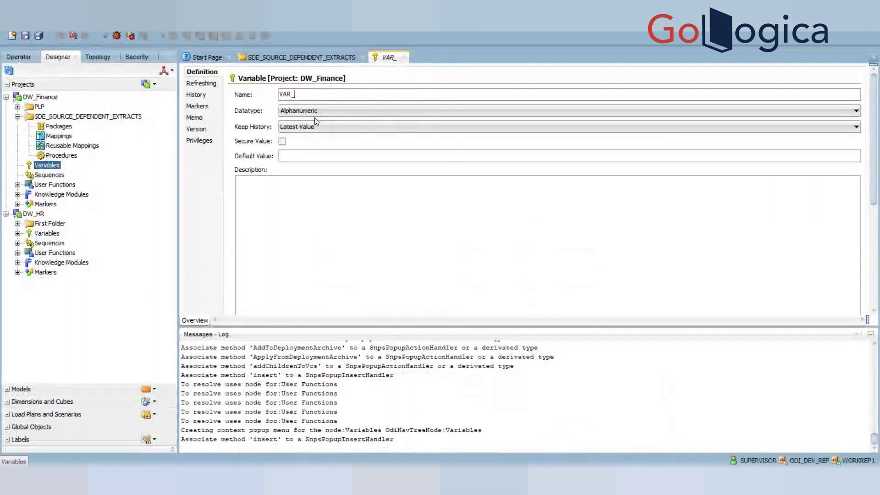
text(PRODUCT)
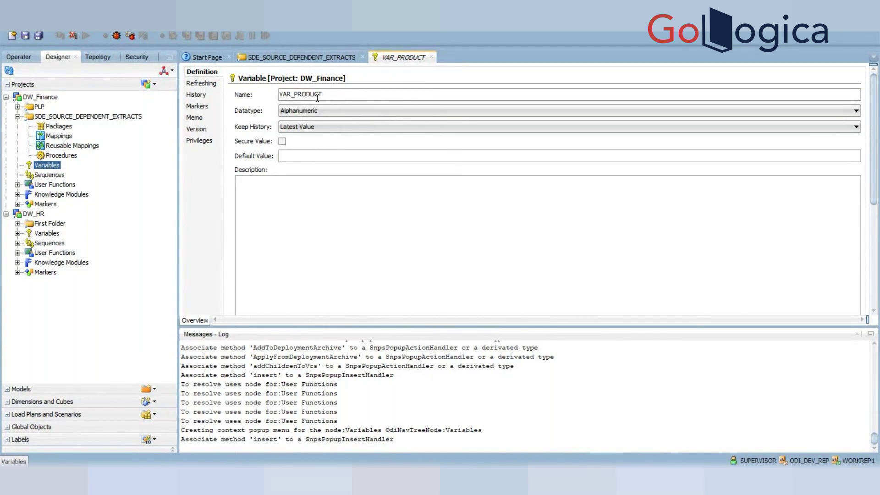
right_click(50, 168)
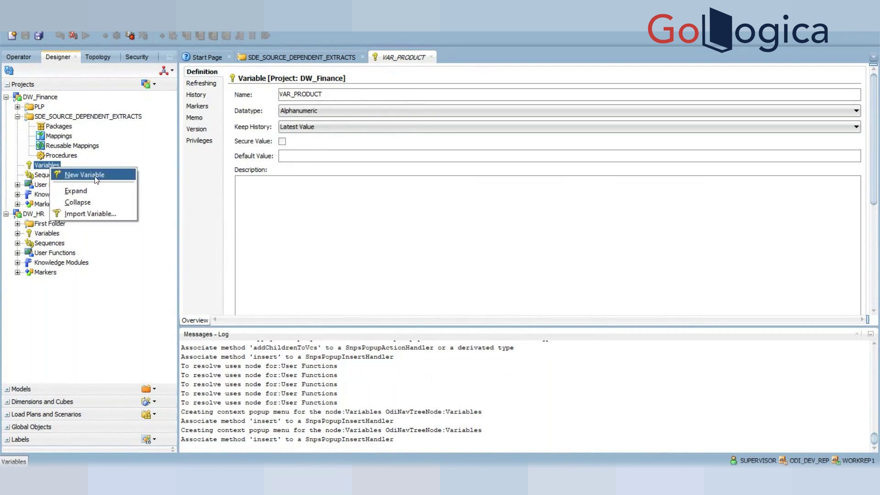
click(40, 96)
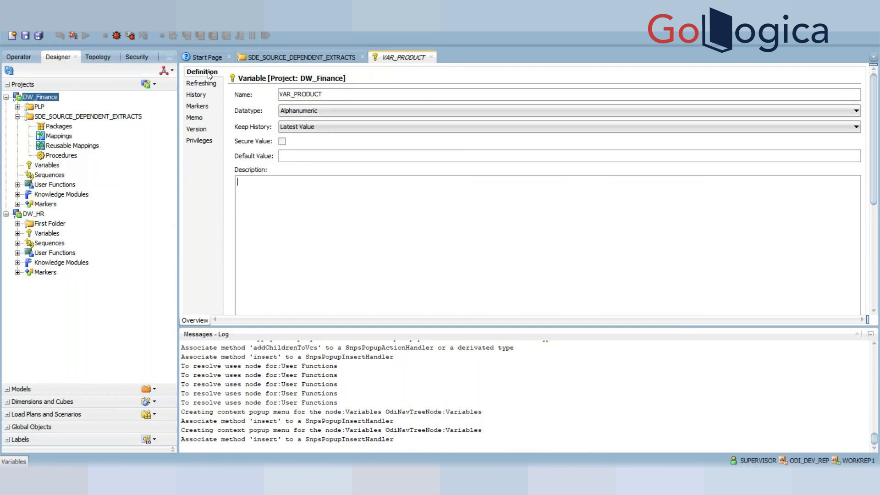
click(308, 115)
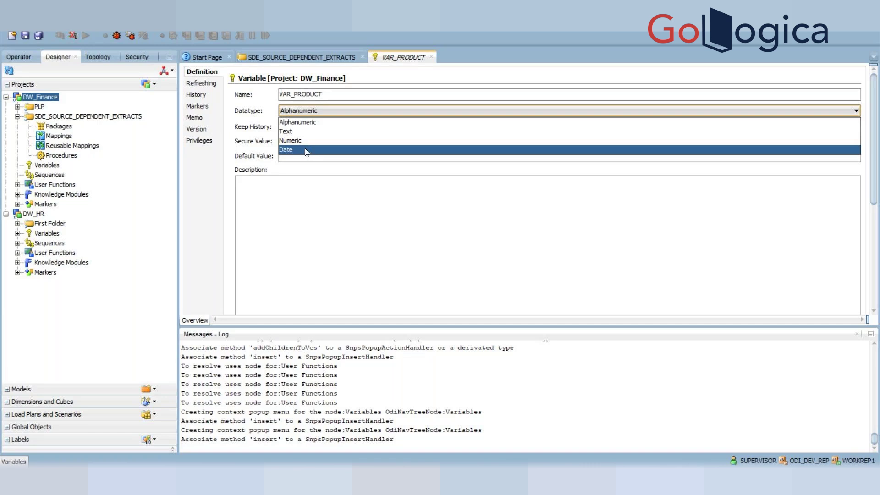
click(324, 122)
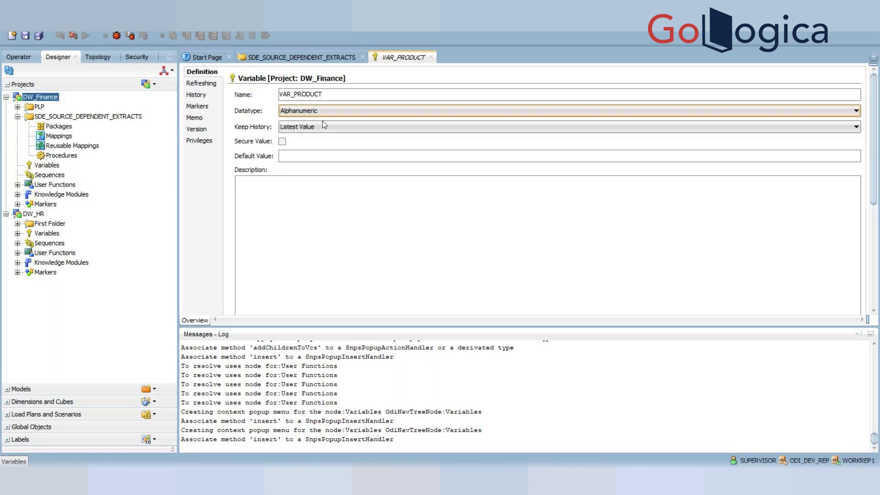
Step: Try the product name HP C2J95AT from the PRODUCTS query results as the variable's default value, and clear it again
click(310, 156)
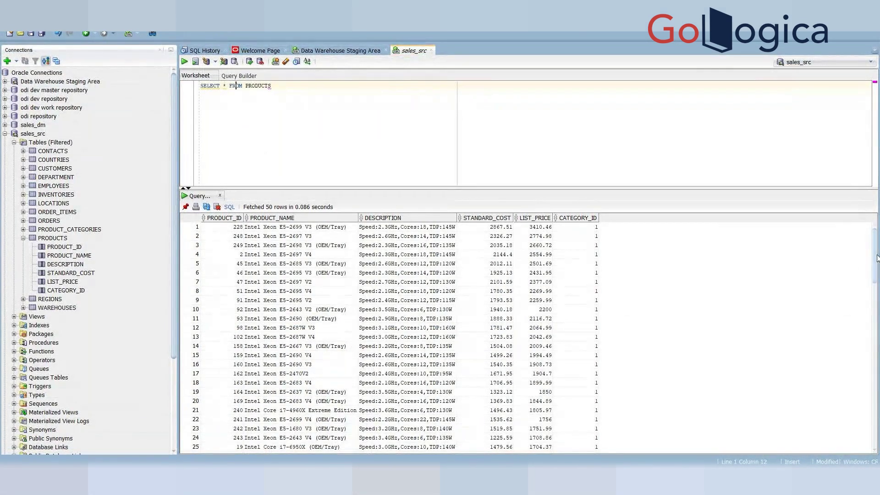
drag(877, 258, 874, 351)
click(283, 301)
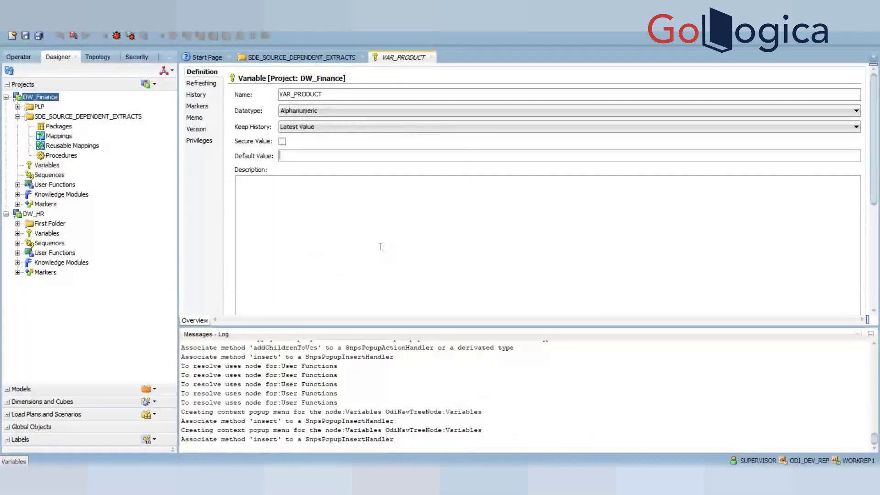
text(HP C2J95AT)
drag(320, 156, 258, 153)
key(Delete)
Step: Set the schema for refreshing VAR_PRODUCT to sales_source and get its select query ready for entry
click(214, 86)
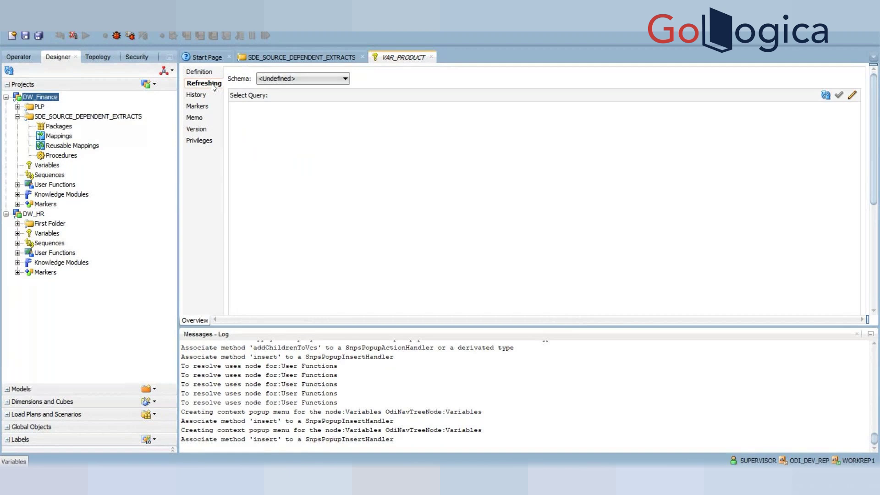
click(301, 81)
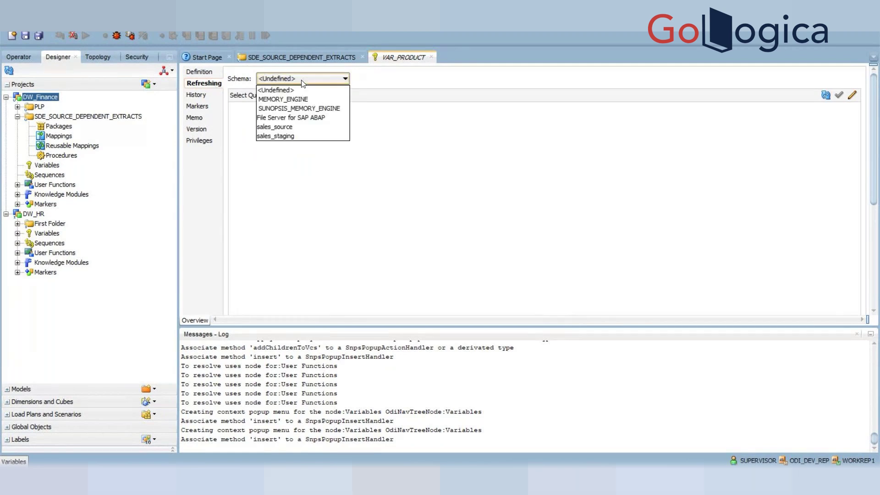
click(301, 128)
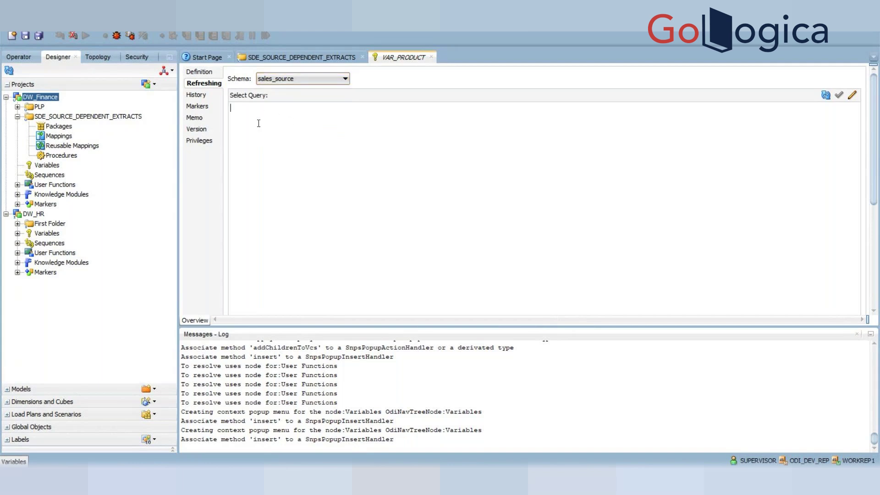
click(250, 163)
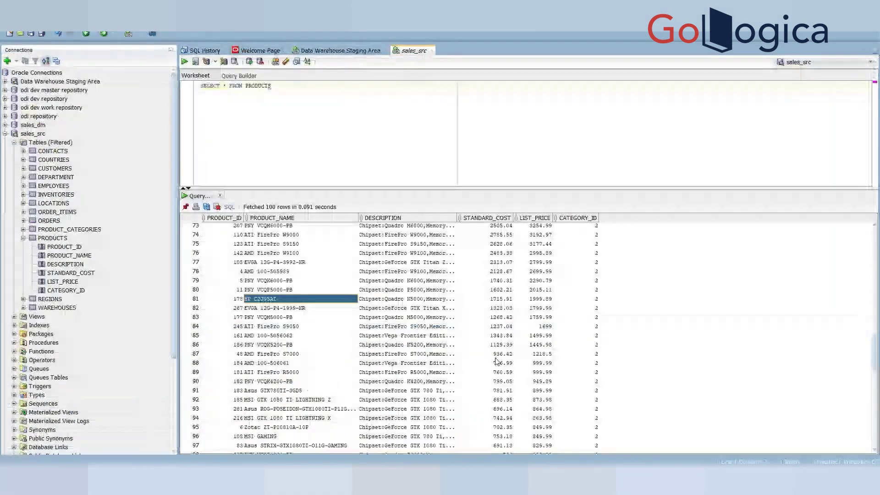
Step: Change the SQL Developer query to SELECT PRODUCT_NAME FROM PRODUCTS and copy it into VAR_PRODUCT's refresh query in Oracle Data Integrator
click(224, 85)
click(225, 83)
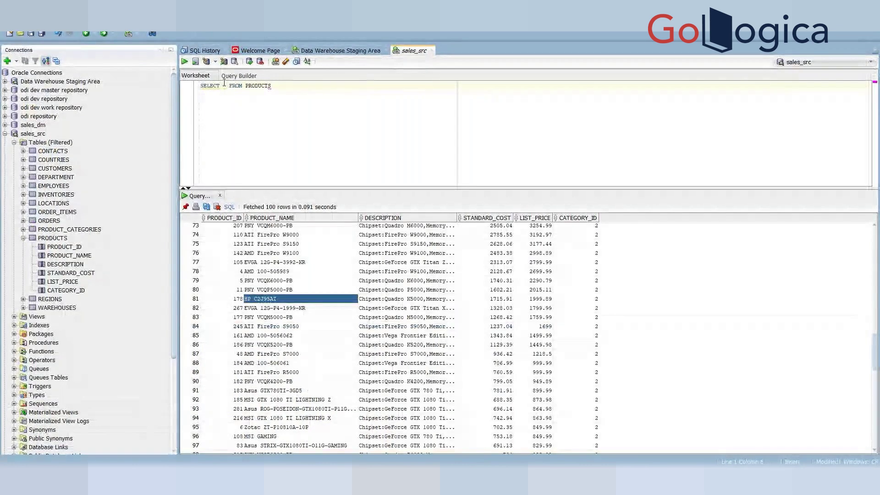
key(Delete)
text(PR)
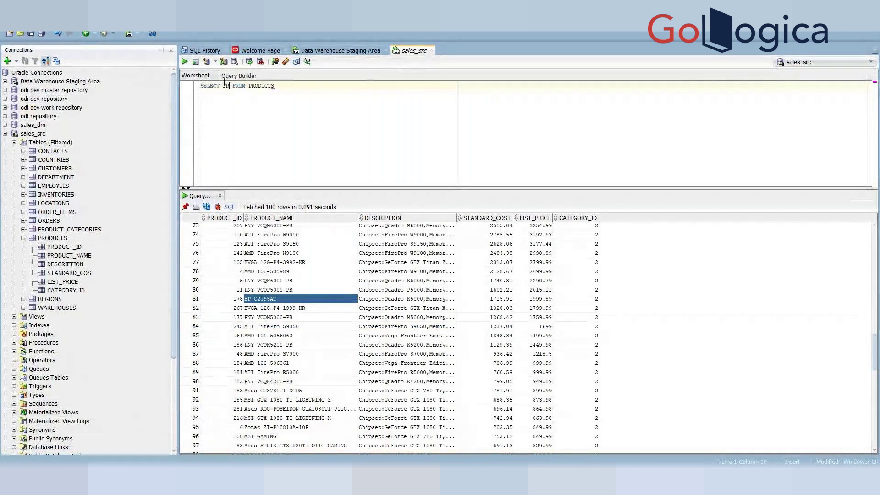
text(ODUCT_NAME)
drag(307, 86, 184, 82)
key(ctrl+c)
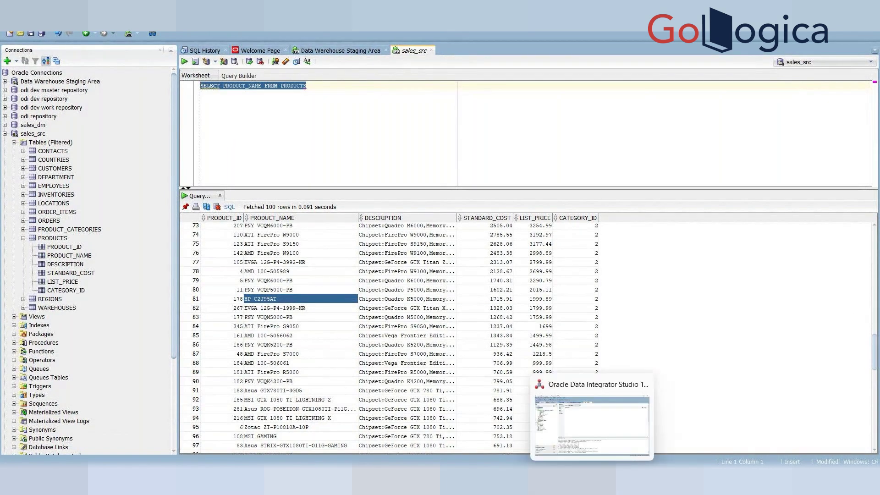
click(591, 416)
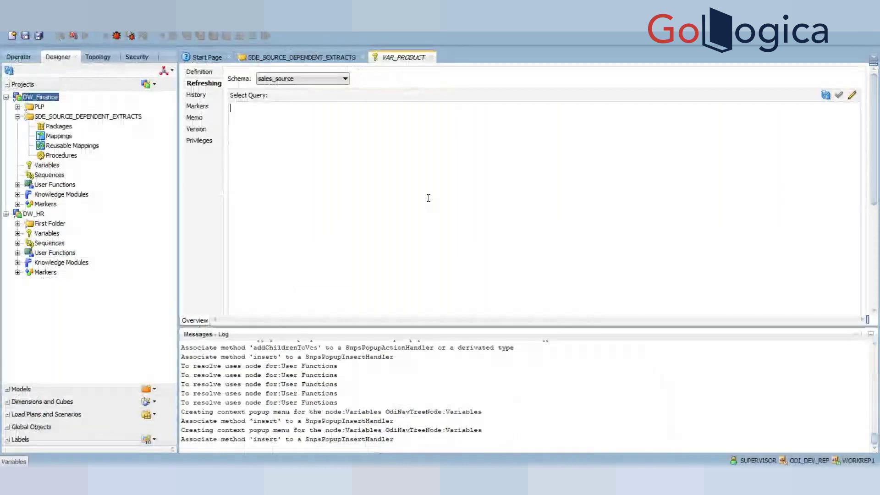
key(ctrl+v)
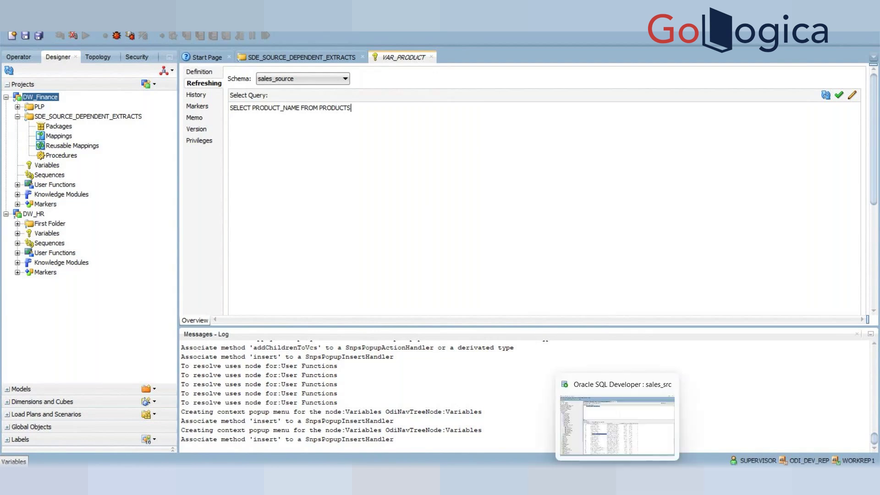
Step: Run SELECT PRODUCT_NAME FROM PRODUCTS in SQL Developer and look through the product names it returns
click(609, 481)
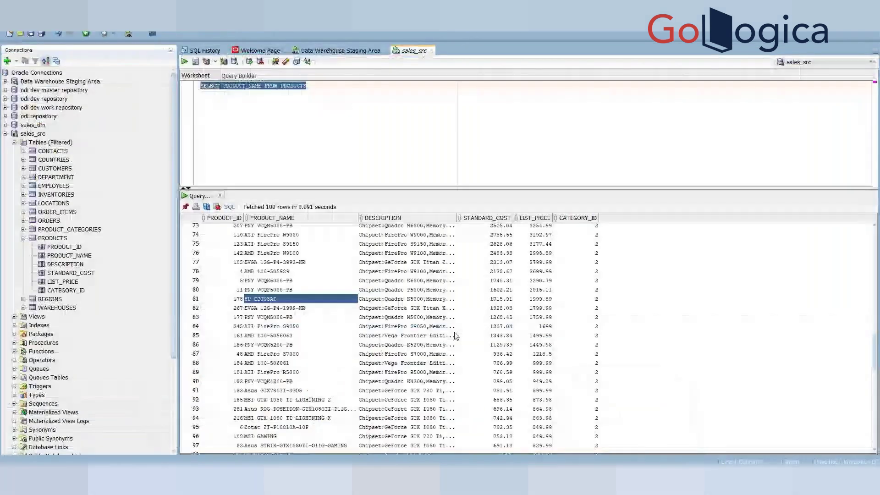
click(187, 61)
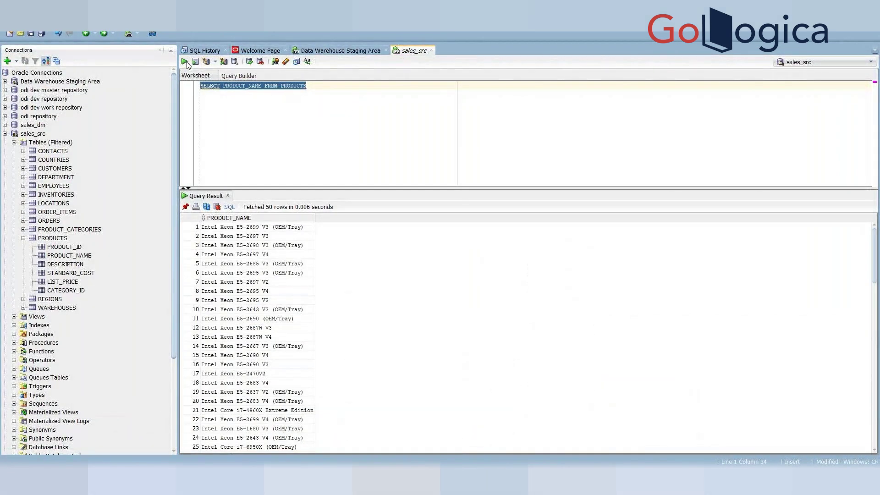
click(247, 323)
key(Down)
key(Down)
key(Down)
key(Down)
key(Down)
key(Down)
key(Down)
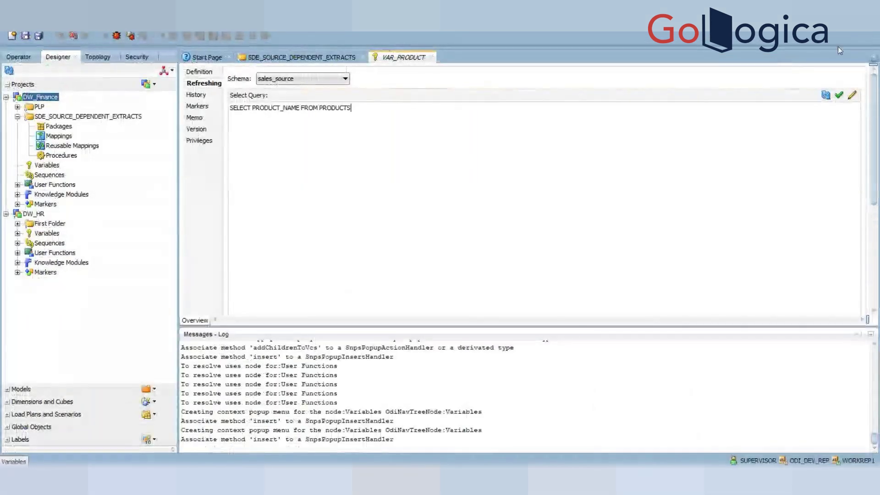
Step: Test VAR_PRODUCT's refresh query against the sales_source schema in Oracle Data Integrator
click(840, 96)
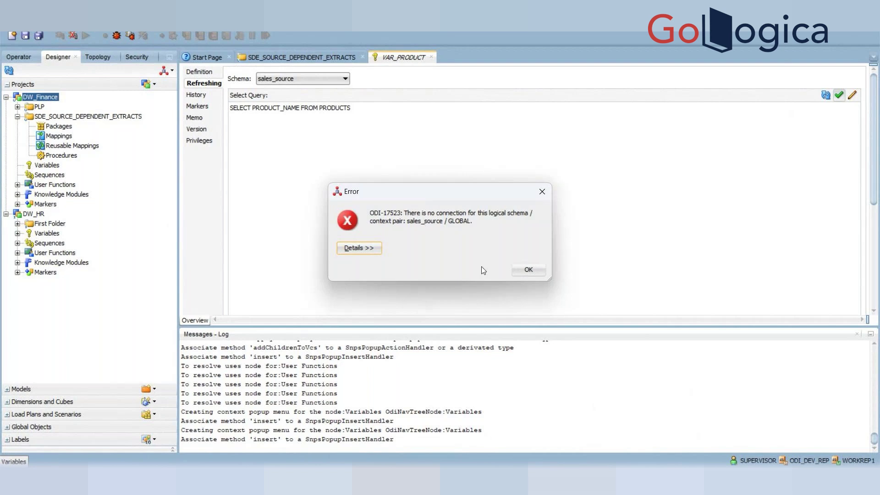
click(527, 270)
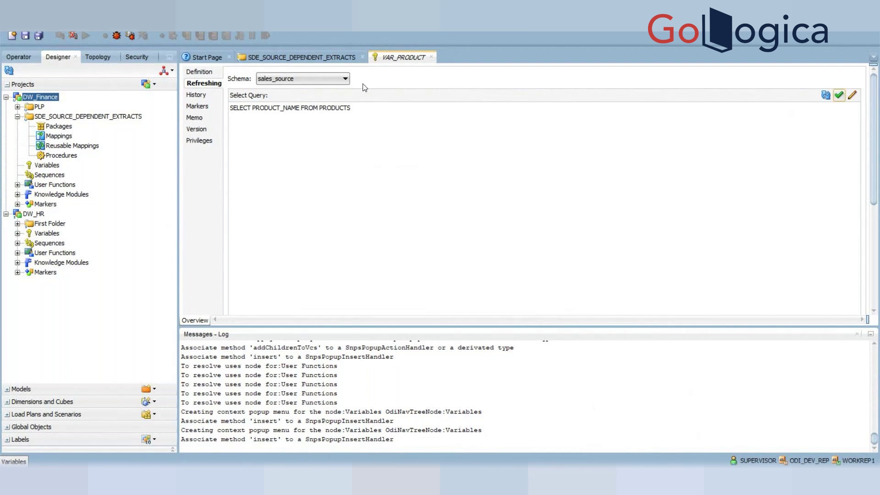
Step: Open the sales_source logical schema under the Oracle technology in the topology's logical architecture
click(341, 79)
click(341, 81)
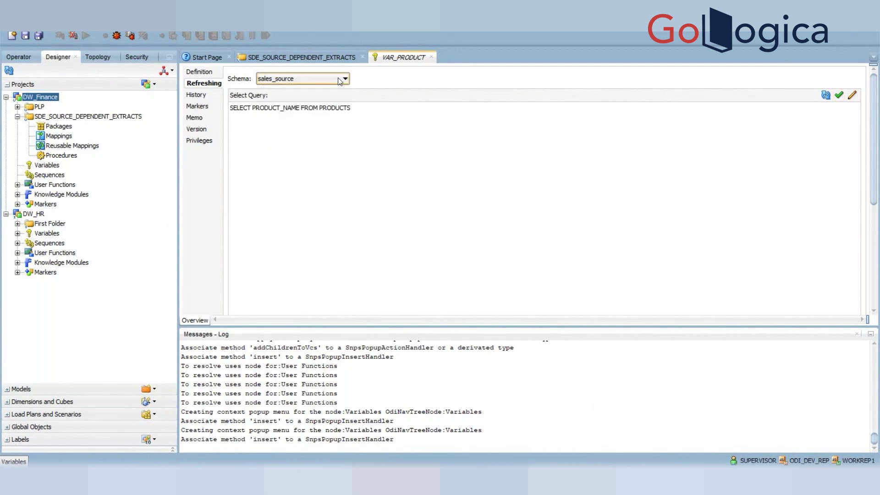
click(101, 53)
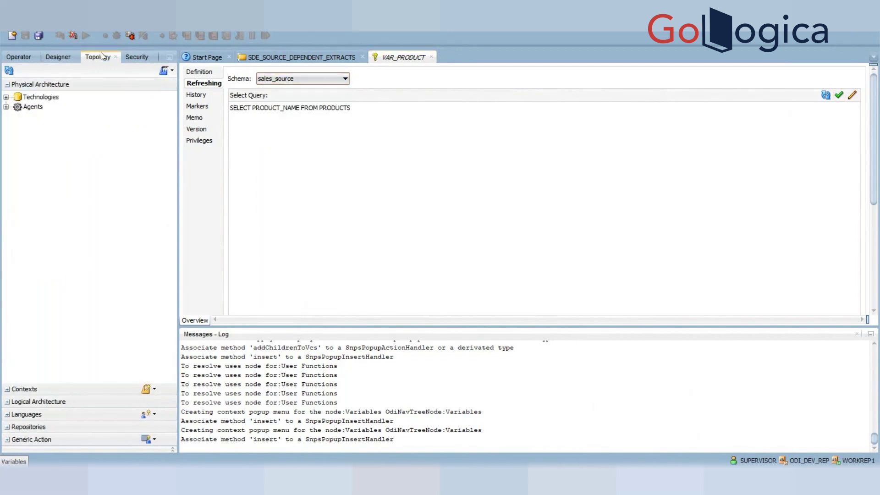
click(35, 415)
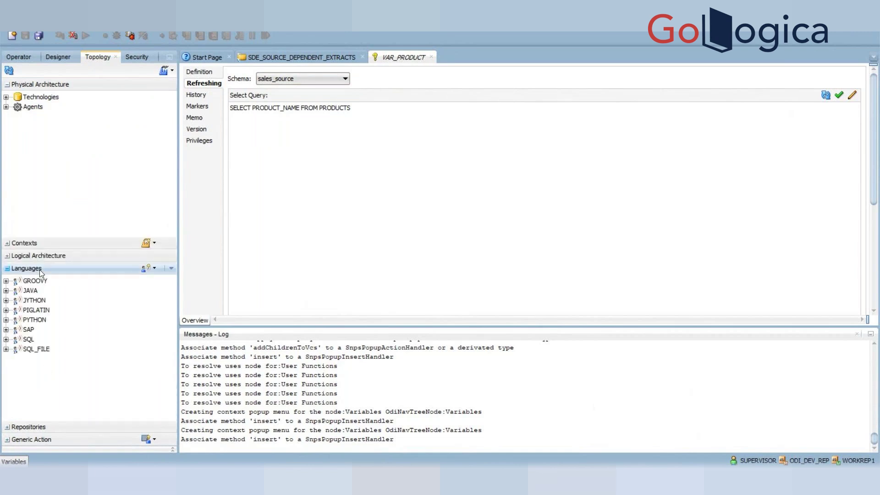
click(8, 249)
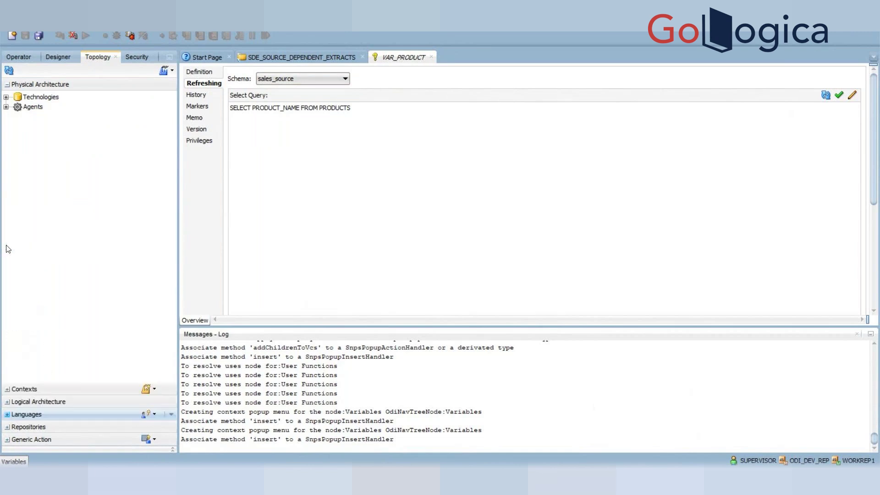
click(8, 402)
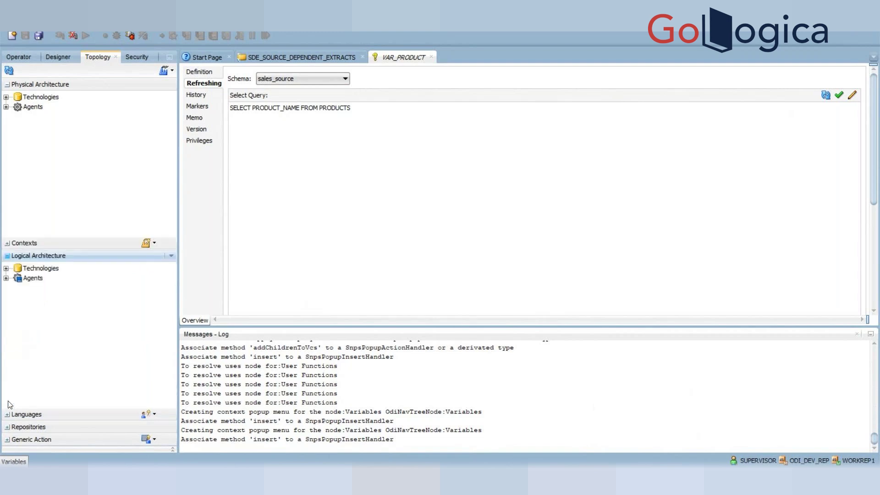
click(6, 269)
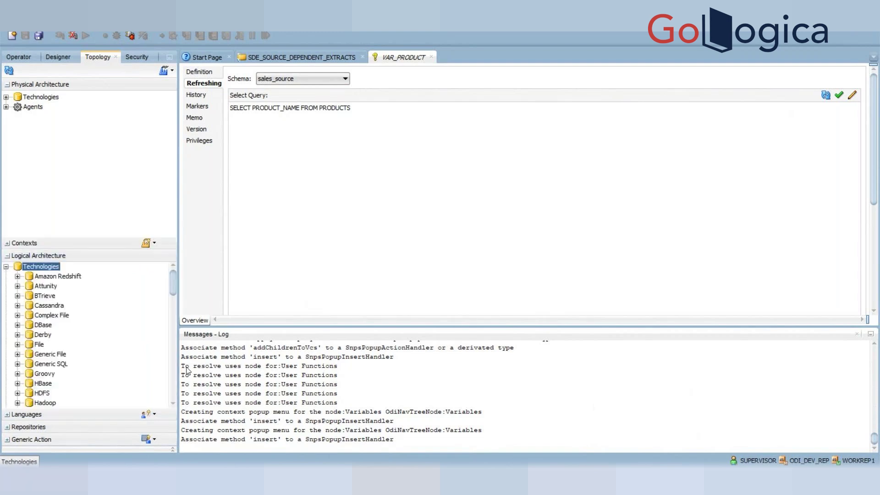
click(175, 377)
click(174, 374)
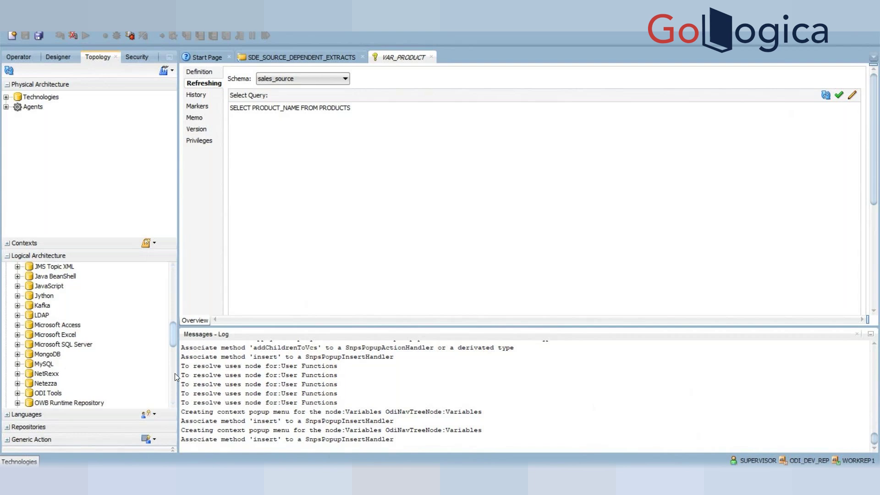
click(175, 373)
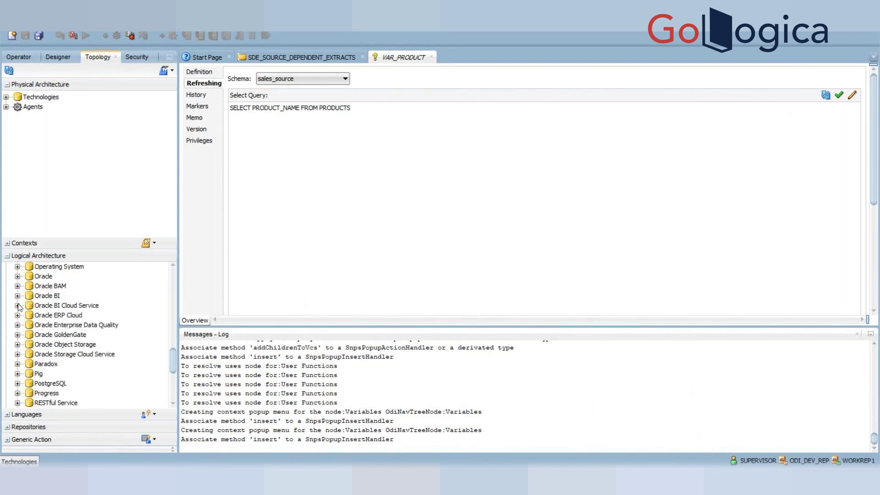
click(17, 276)
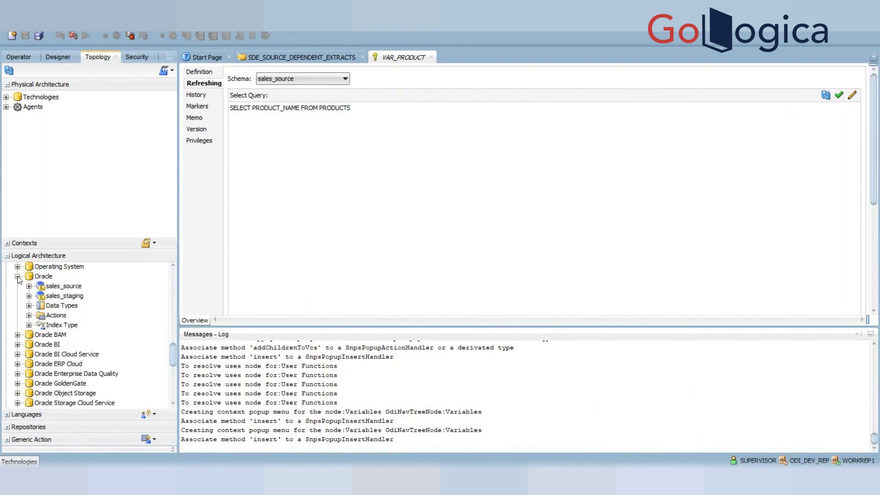
double_click(58, 286)
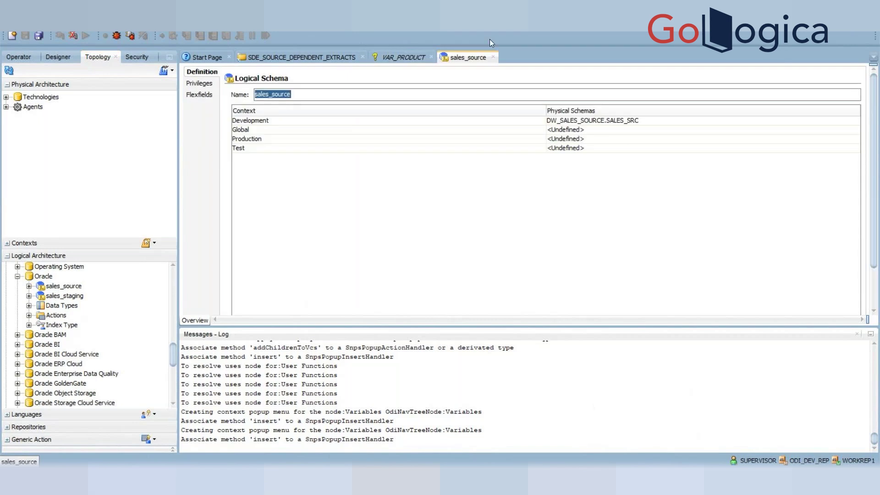
Step: Map the Global context of sales_source to the physical schema DW_SALES_SOURCE.SALES_SRC, then save and close the logical schema
click(598, 129)
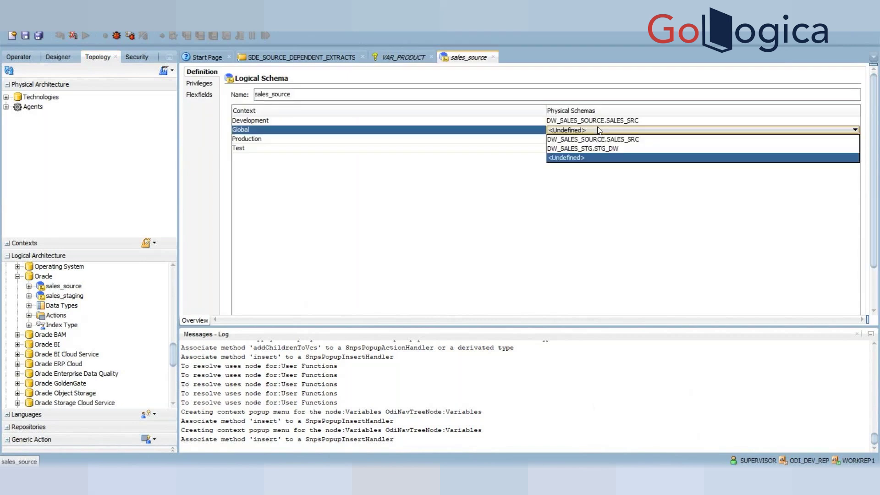
click(614, 139)
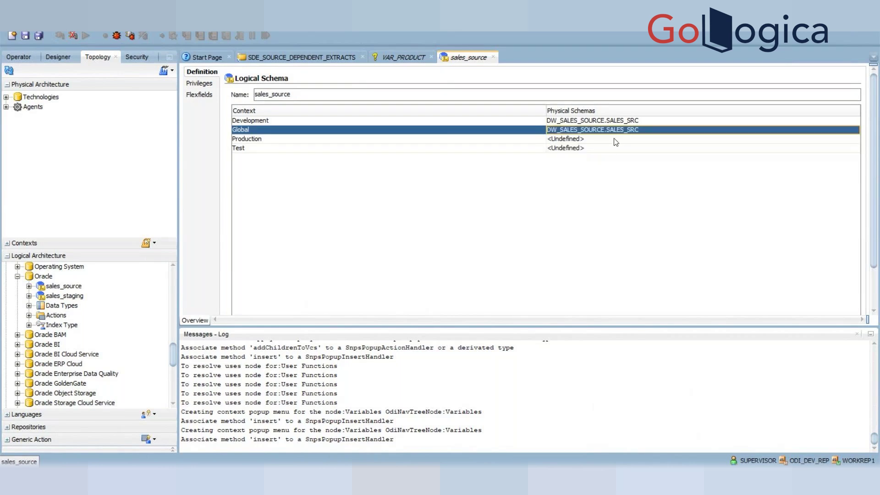
click(24, 37)
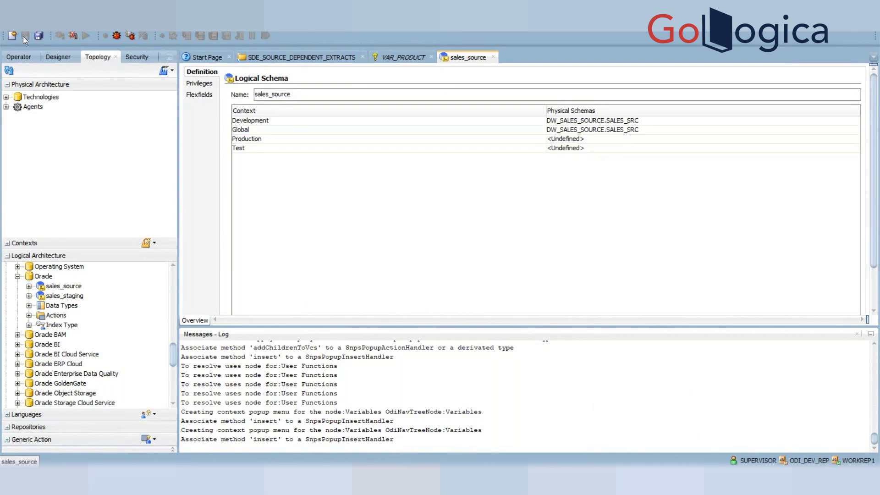
click(493, 57)
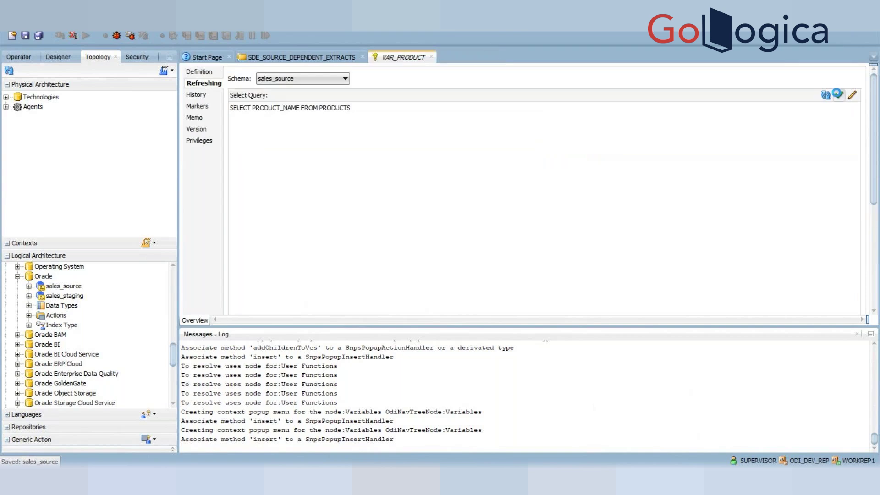
Step: Test VAR_PRODUCT's refresh query again and save the variable without locking it as its refresh is started
click(839, 95)
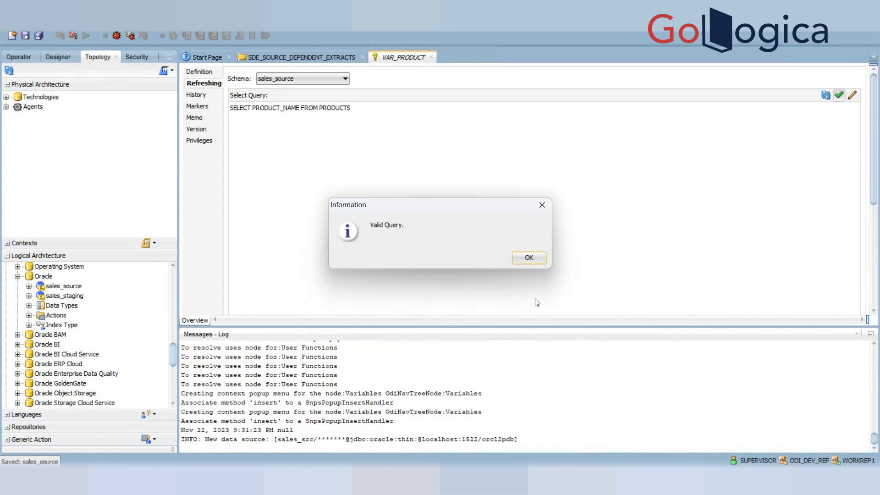
click(529, 258)
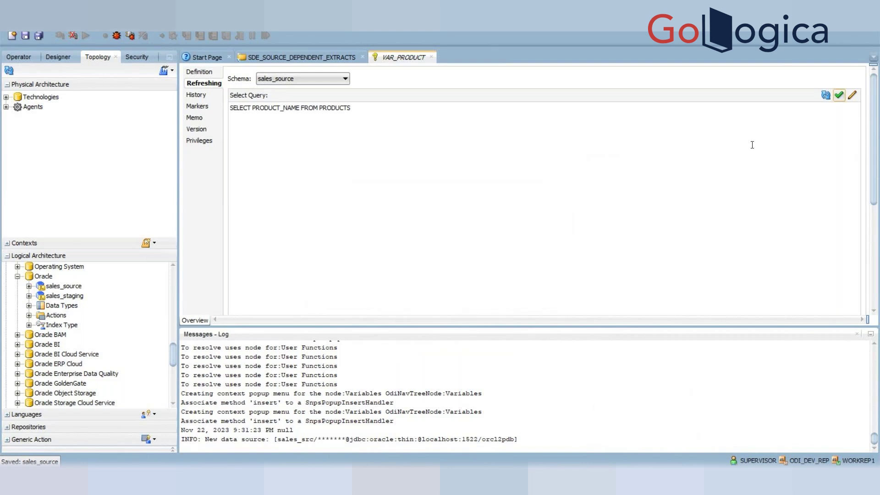
click(825, 95)
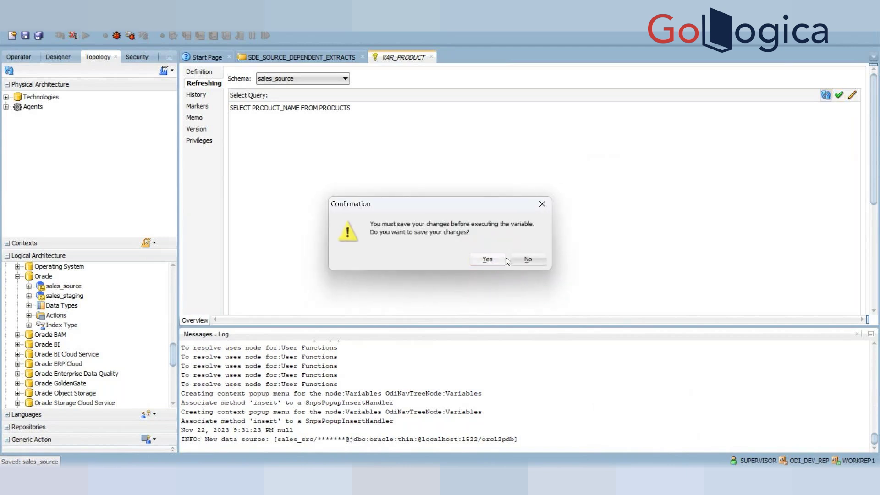
click(488, 259)
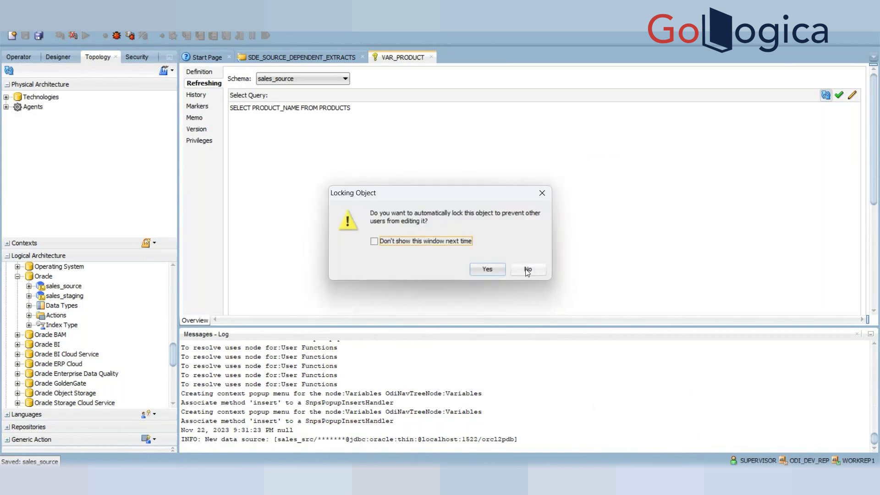
click(527, 271)
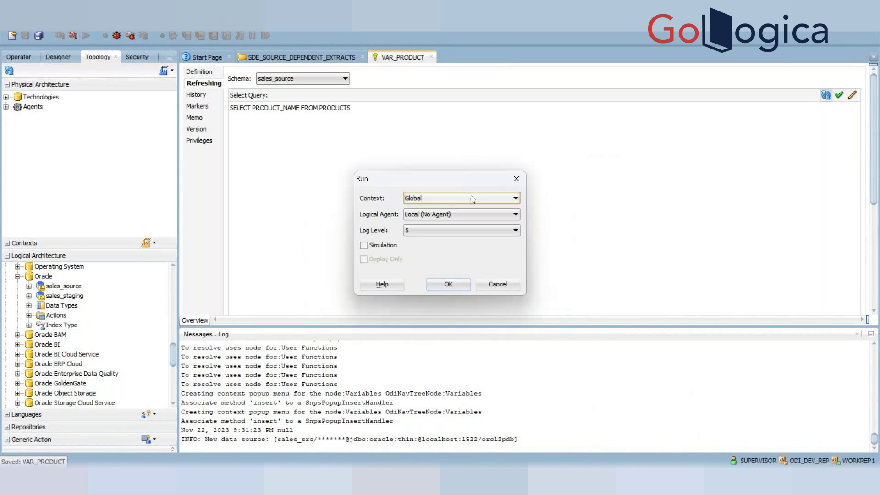
Step: Run the VAR_PRODUCT refresh in the Development context with log level 6
click(473, 198)
click(448, 209)
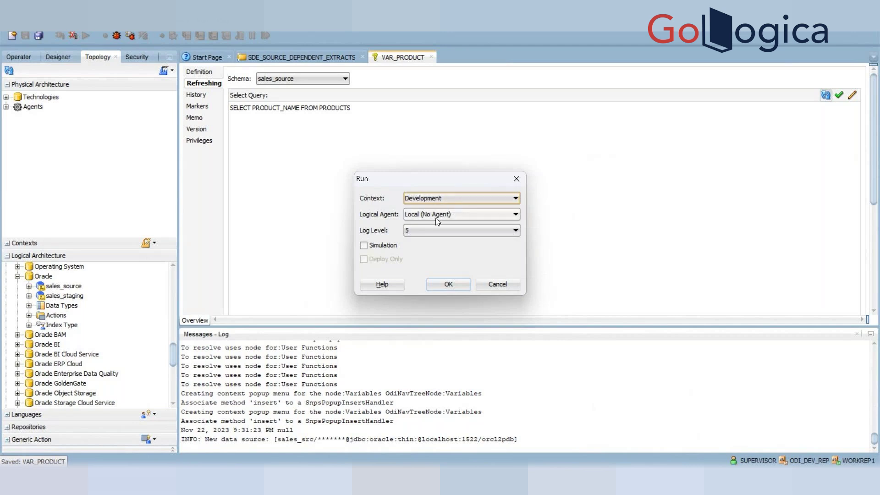
click(431, 229)
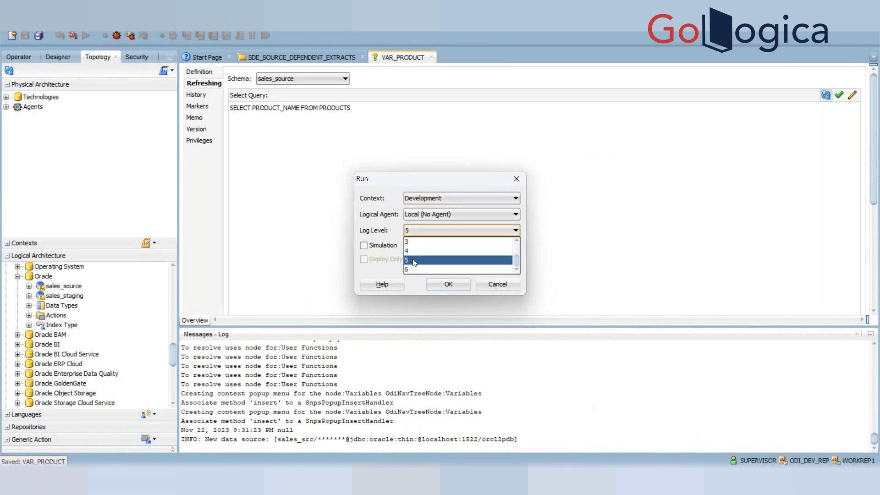
click(412, 272)
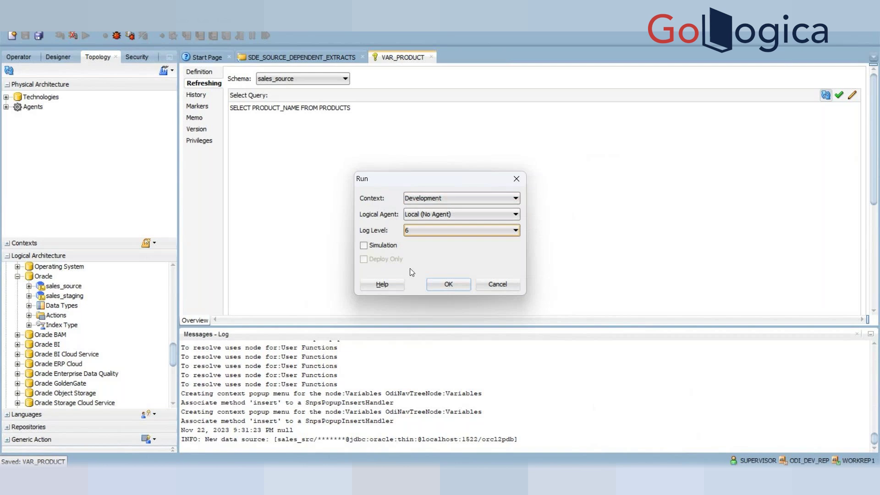
click(449, 284)
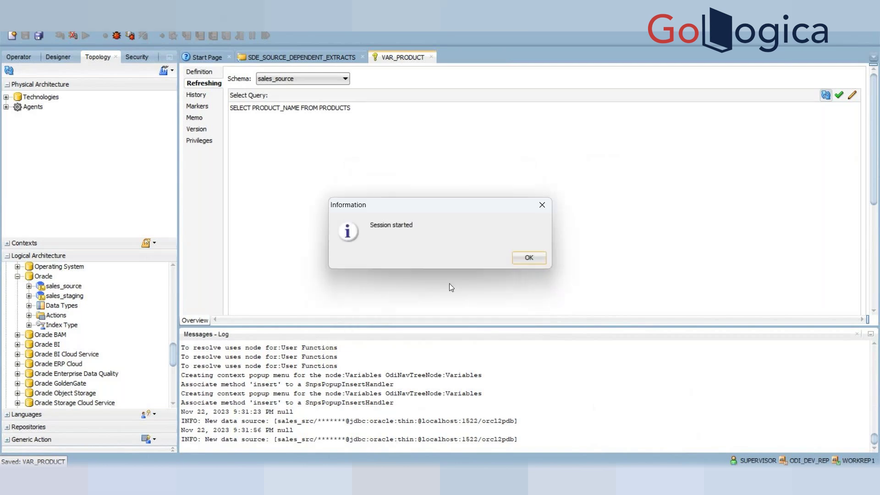
click(527, 259)
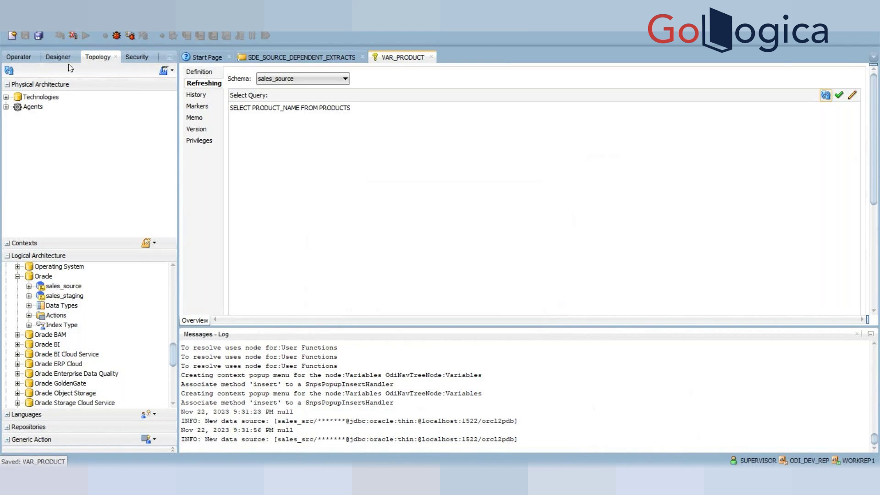
Step: Open the VAR_PRODUCT task of today's session in the Operator and examine its variable and sequence values
click(15, 59)
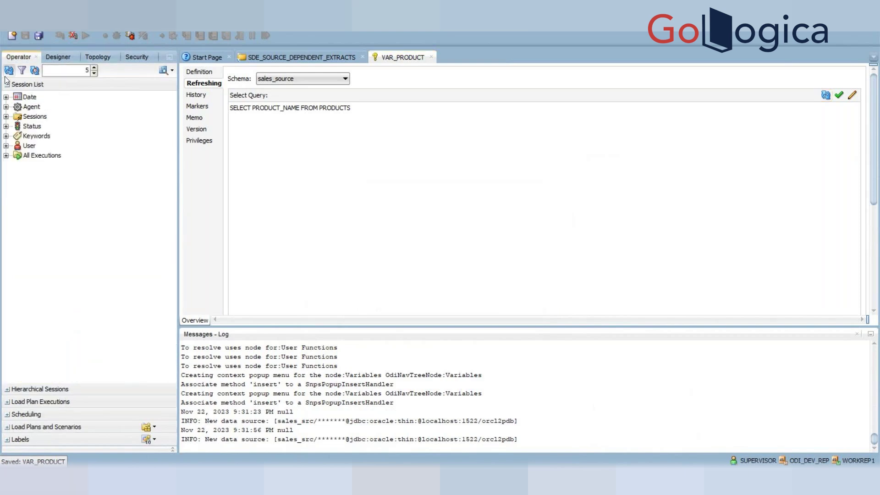
click(6, 97)
click(17, 107)
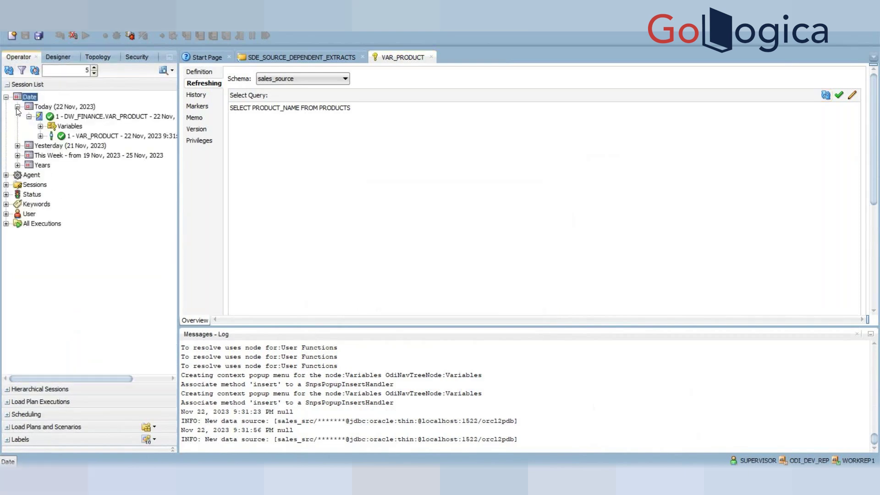
click(40, 135)
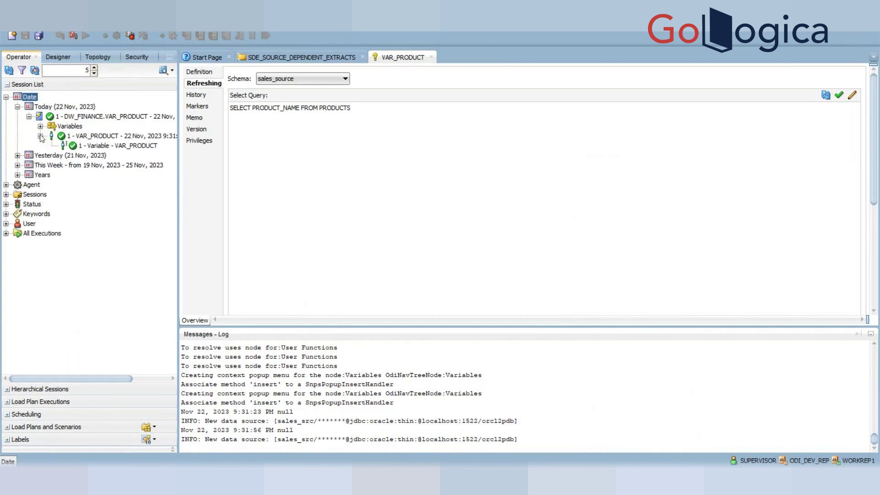
click(118, 147)
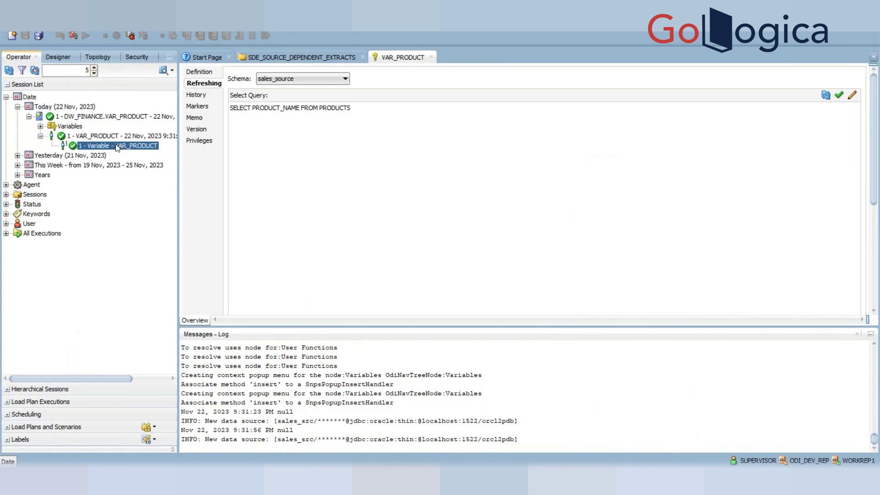
double_click(117, 147)
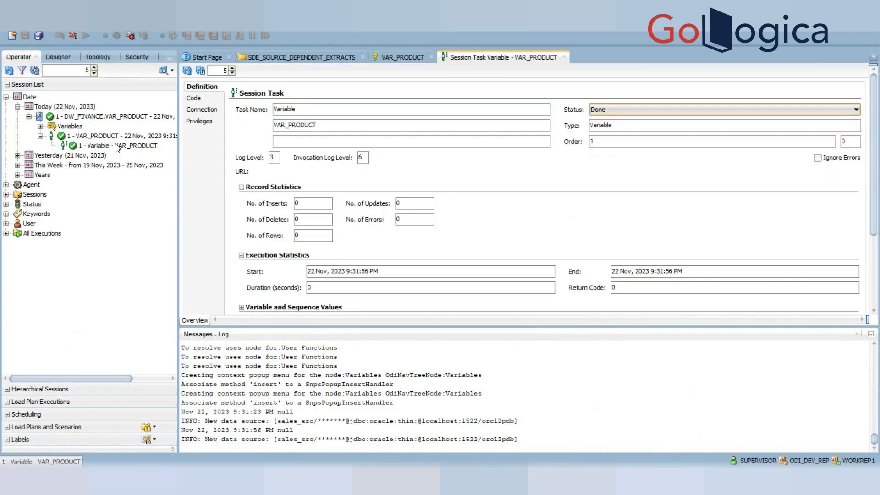
scroll(494, 225, down, 3)
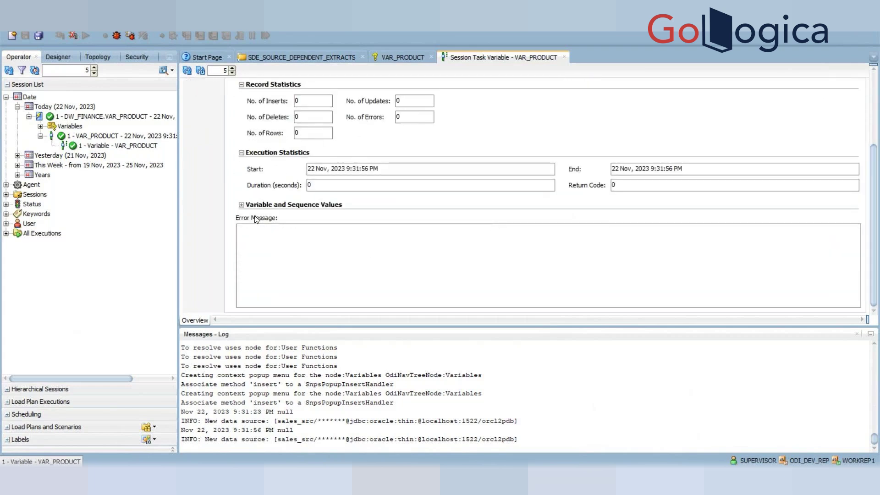
click(241, 205)
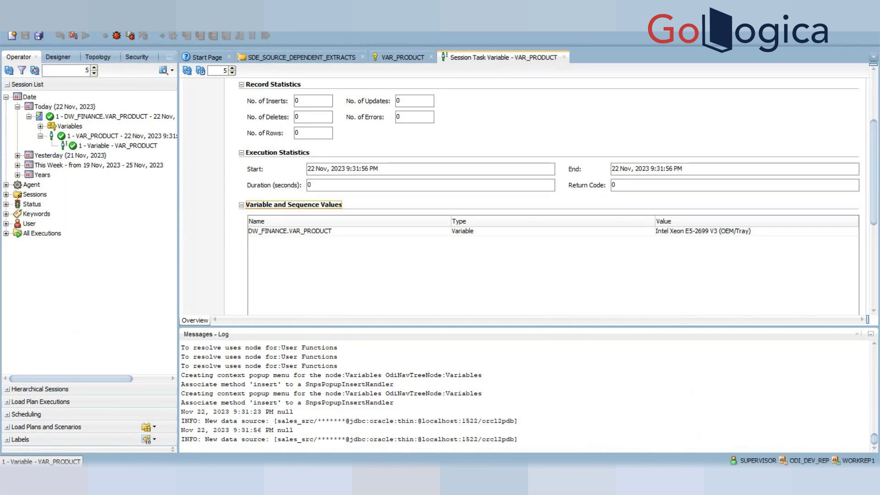
Step: Add a second line, WHERE PRODUCT_ID IN (SUB QUERY), to VAR_PRODUCT's refresh select query
click(401, 58)
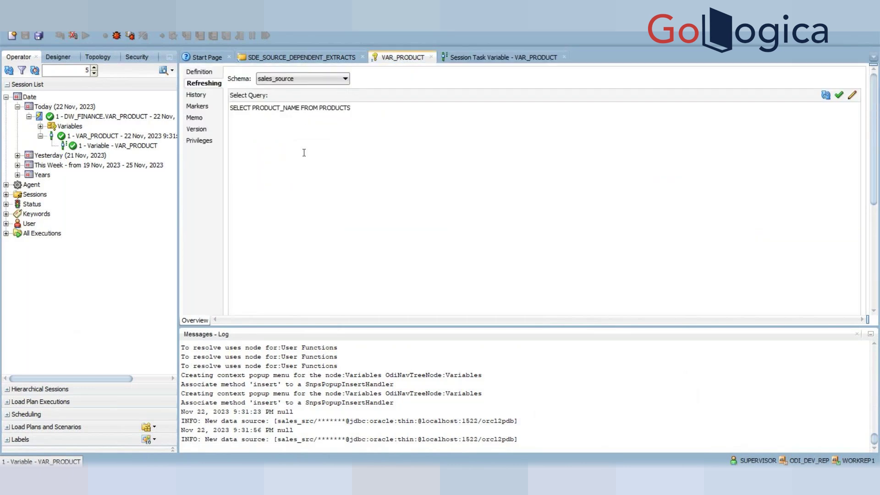
click(370, 112)
key(Return)
text(WHERE PRODUCT_ID IN)
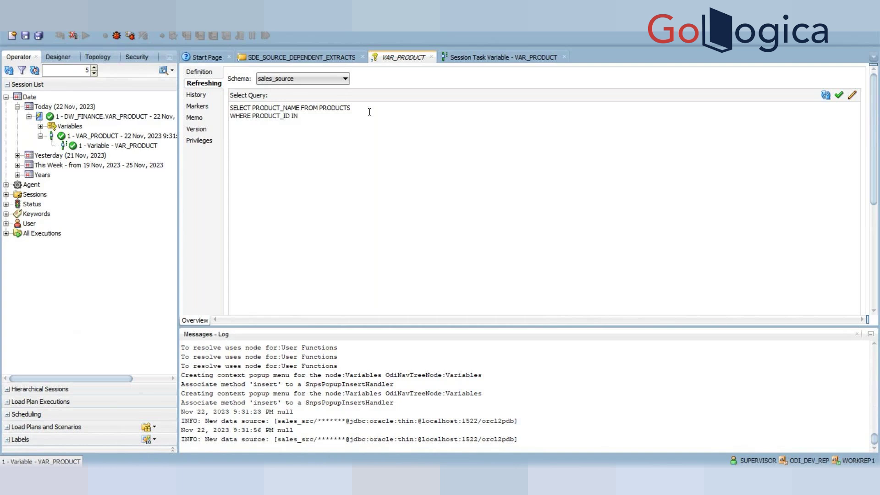
text( (SUB QUERY))
Step: Review the variable value in the VAR_PRODUCT session task again and return to the variable's refresh query
click(478, 57)
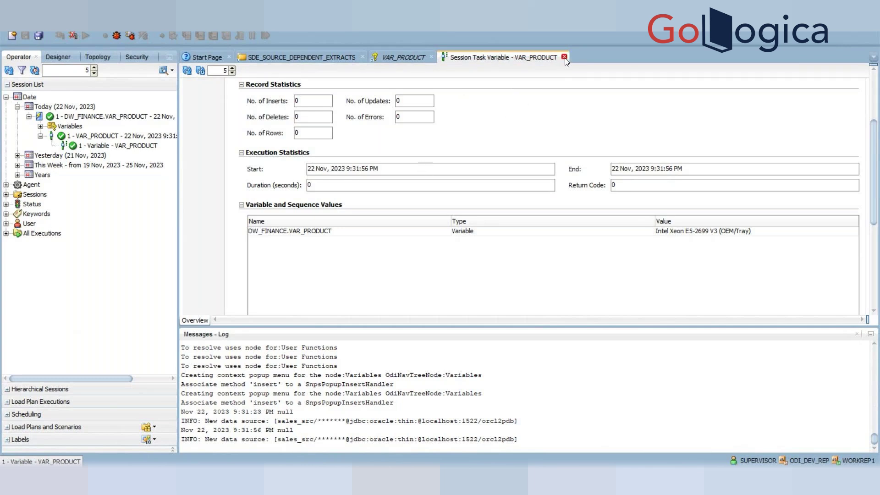
drag(567, 61, 539, 58)
click(409, 56)
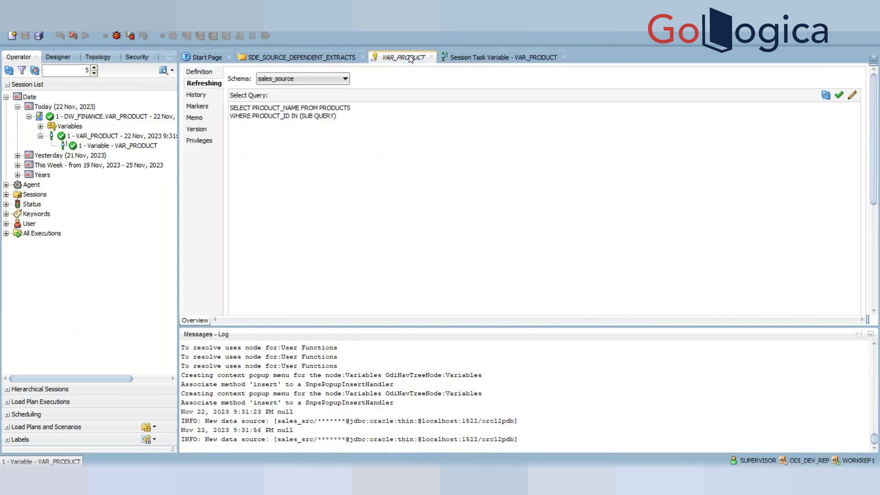
Step: Review the DW_FINANCE.VAR_PRODUCT entry in the first session task's variable and sequence values and return to the refresh query
click(826, 95)
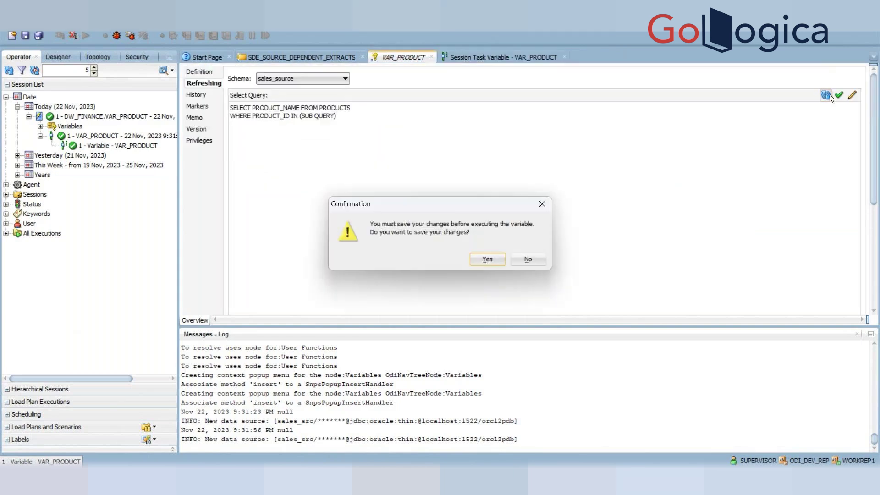
click(525, 260)
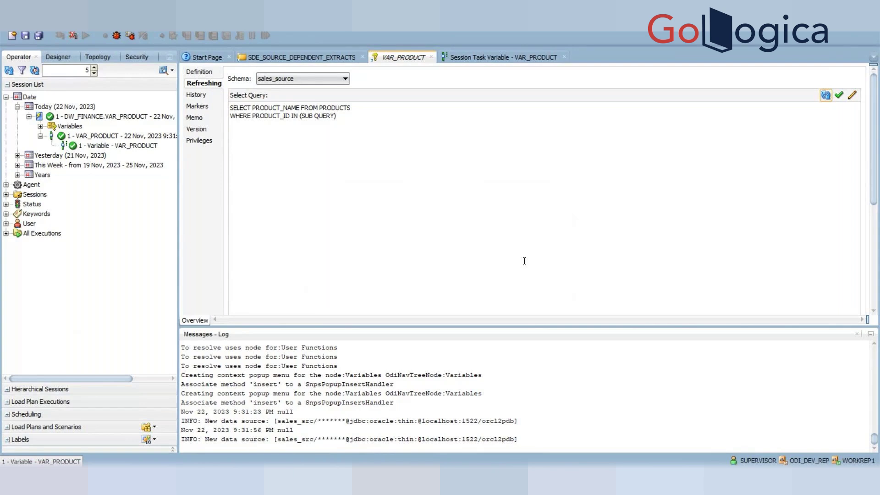
click(510, 57)
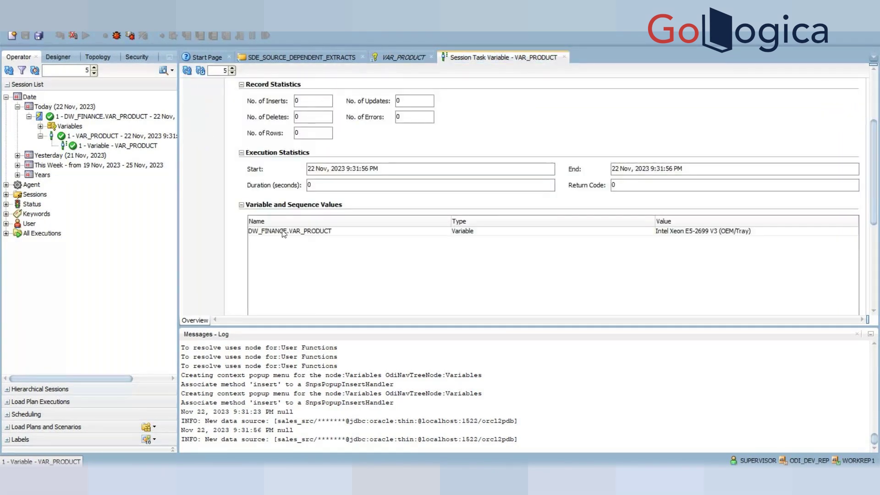
click(705, 232)
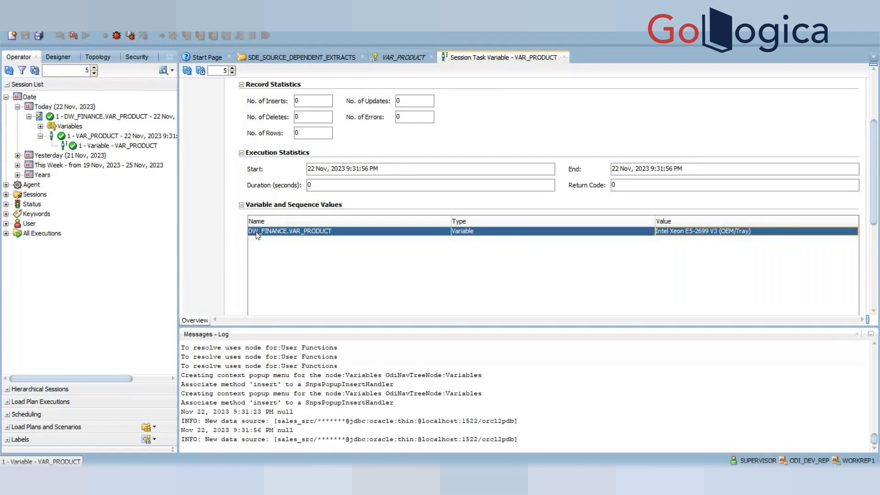
click(241, 206)
click(241, 205)
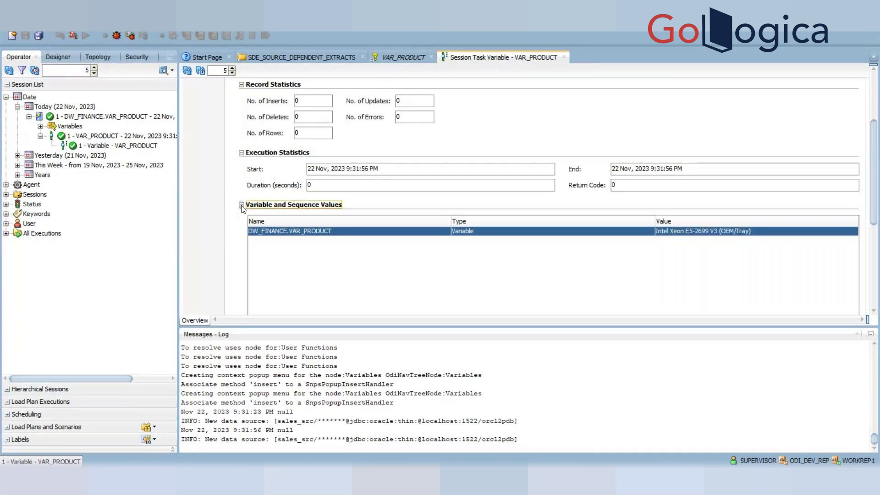
click(404, 59)
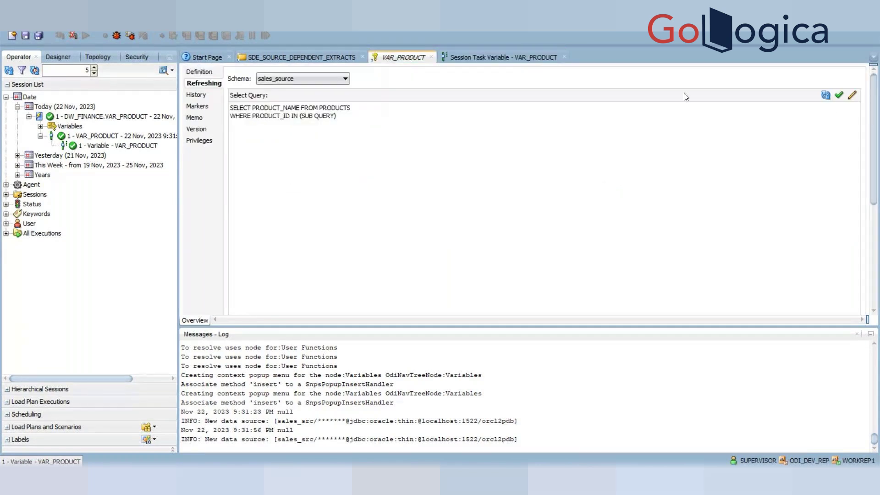
Step: Save VAR_PRODUCT with its sub-query condition and run the refresh in the Development context with log level 5
click(826, 95)
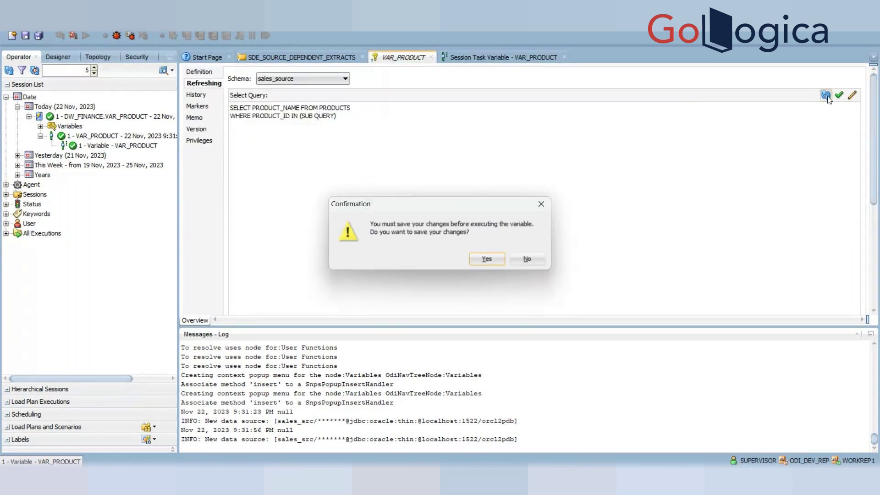
click(528, 258)
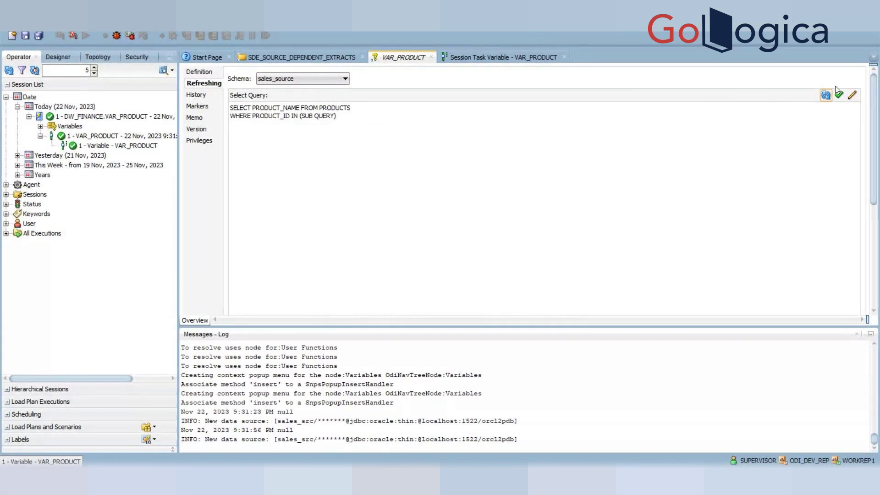
click(825, 95)
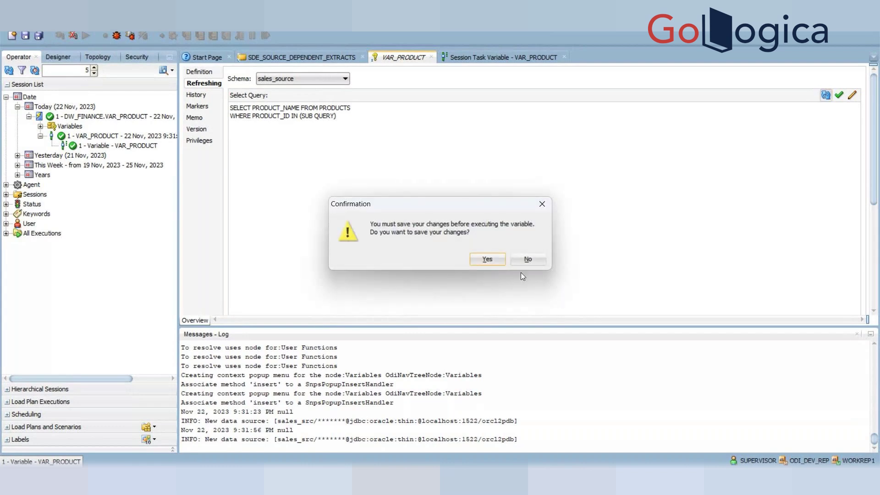
click(487, 259)
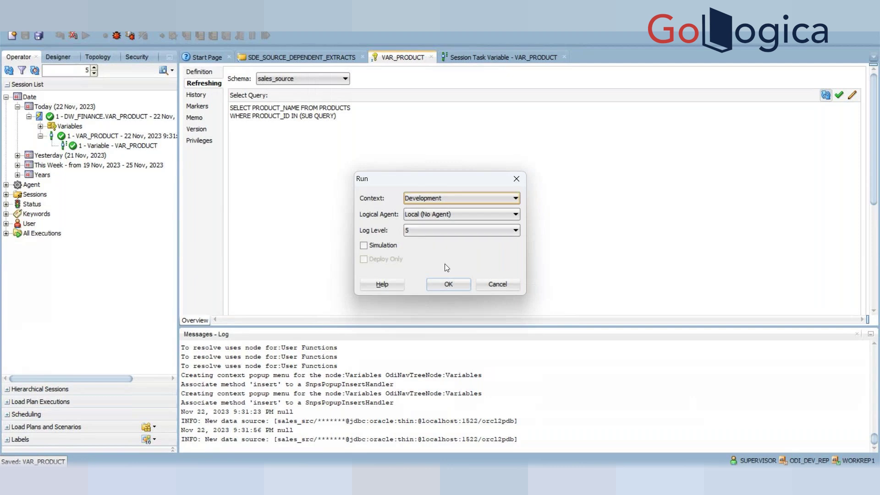
click(448, 284)
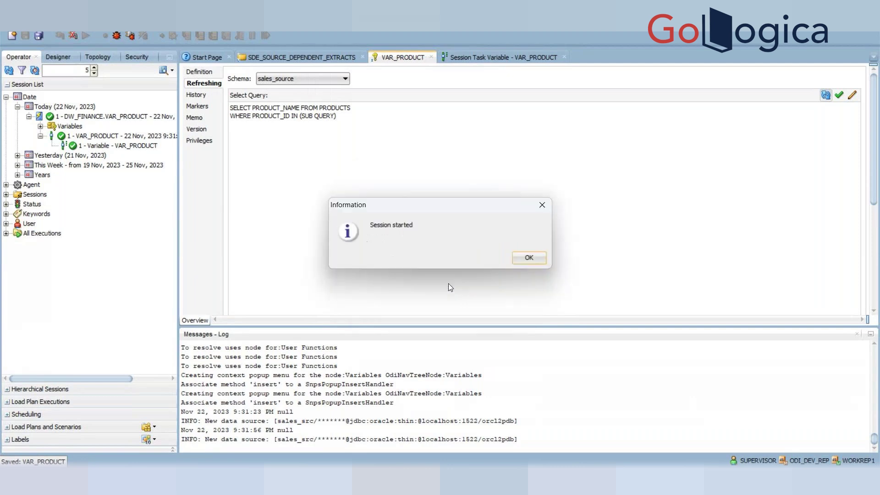
click(528, 259)
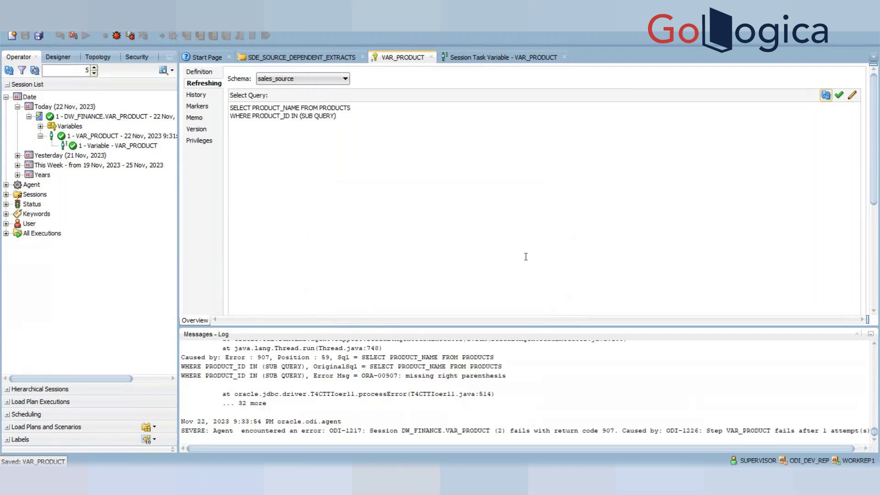
Step: Refresh the session list, open the Variable task of today's session 2 and examine its error message
click(15, 74)
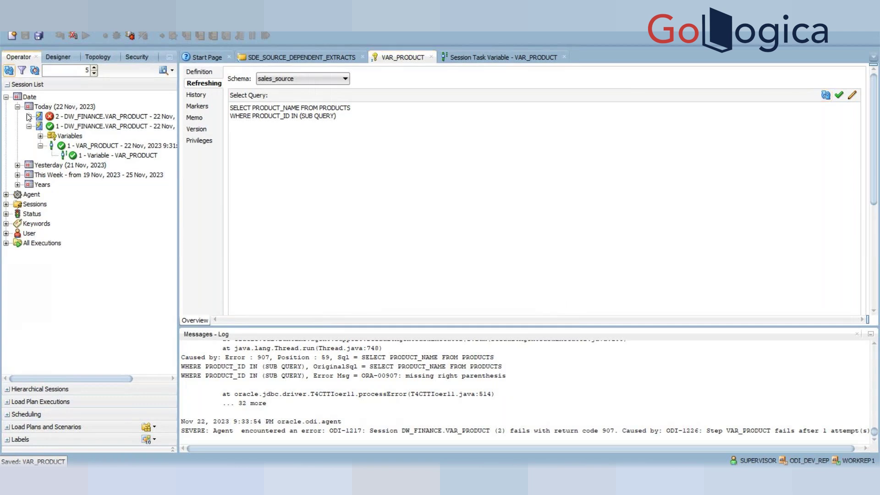
click(28, 116)
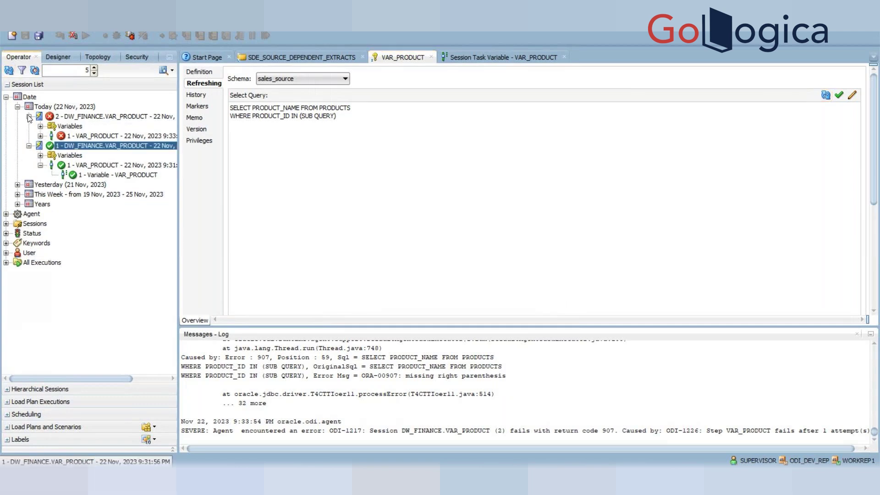
click(40, 136)
double_click(97, 146)
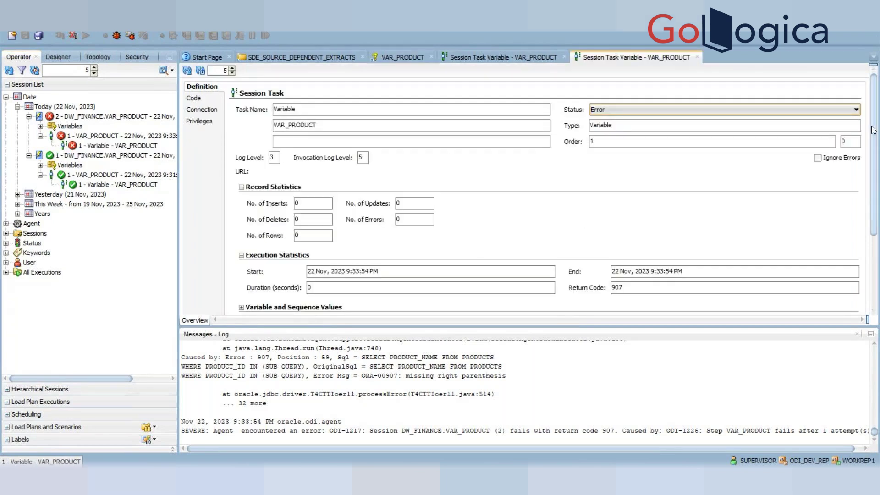
drag(873, 131, 879, 190)
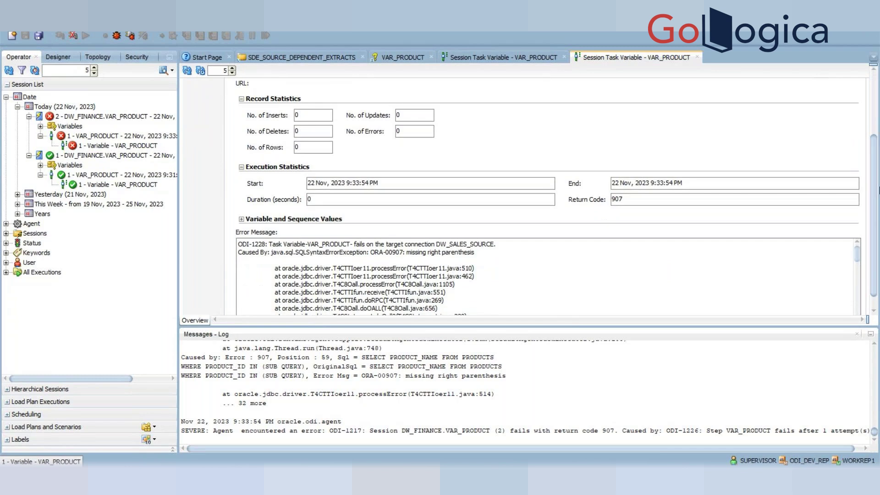
Step: Remove the WHERE PRODUCT_ID IN (SUB QUERY) line from VAR_PRODUCT's select query and save the variable
click(405, 61)
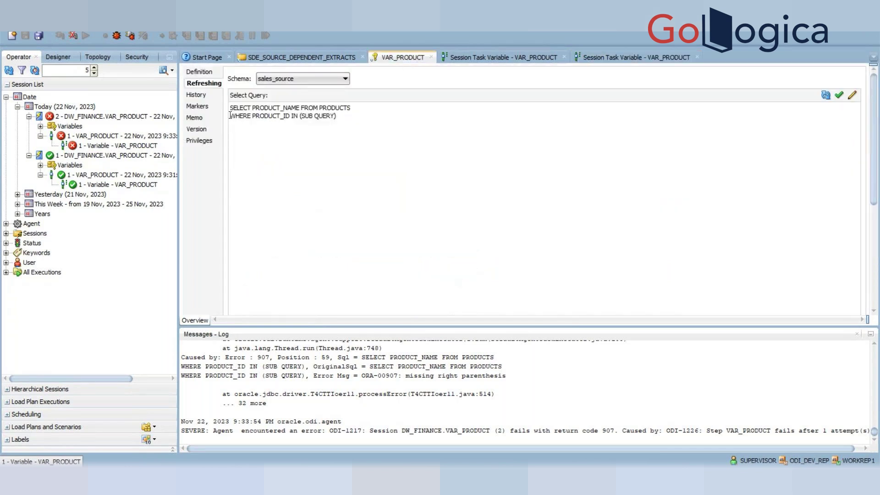
drag(230, 116, 361, 117)
key(Delete)
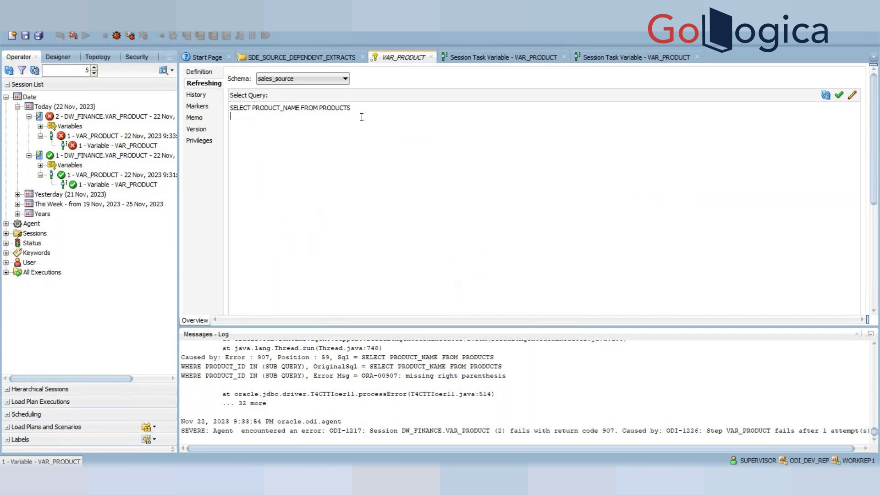
click(28, 37)
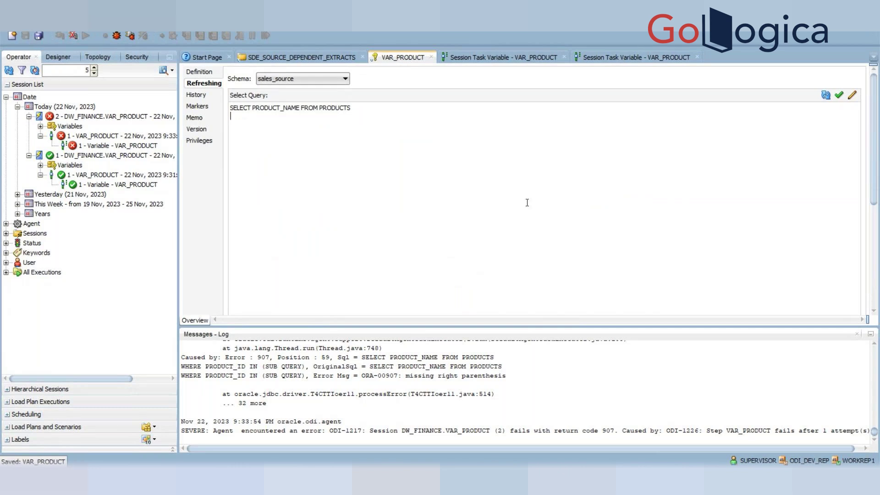
Step: Run the VAR_PRODUCT refresh with the shortened query in the Development context, using the local agent and log level 5
click(825, 96)
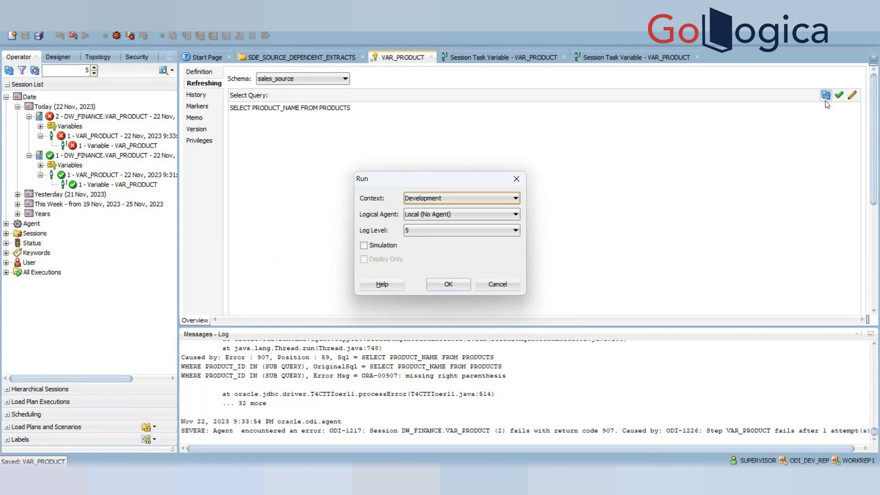
click(437, 284)
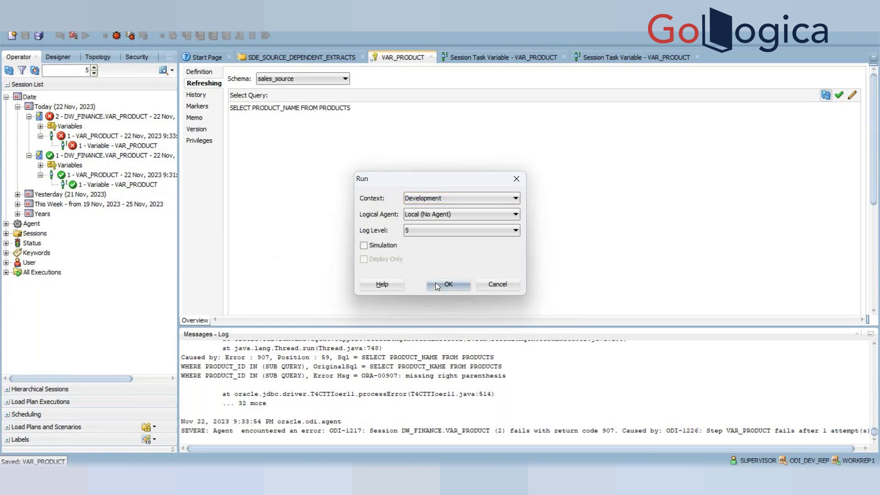
click(528, 258)
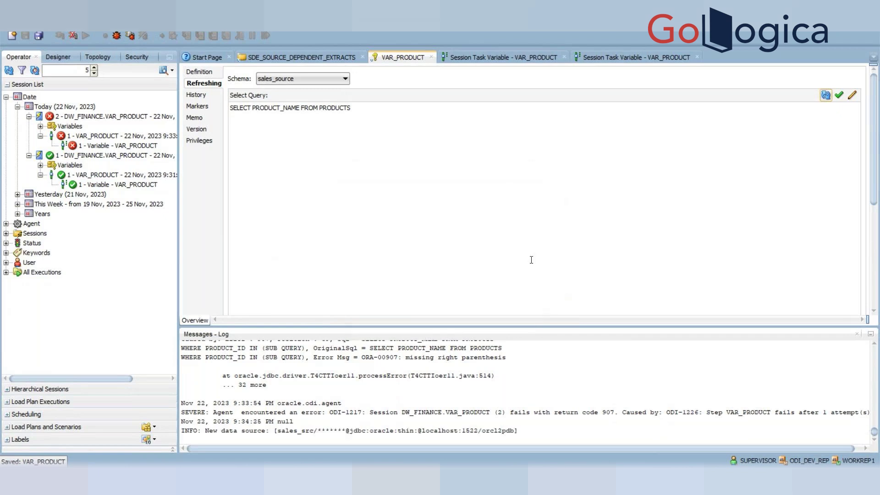
Step: Refresh the session list, open the Variable task of today's session 3 and examine its variable and sequence values
click(14, 71)
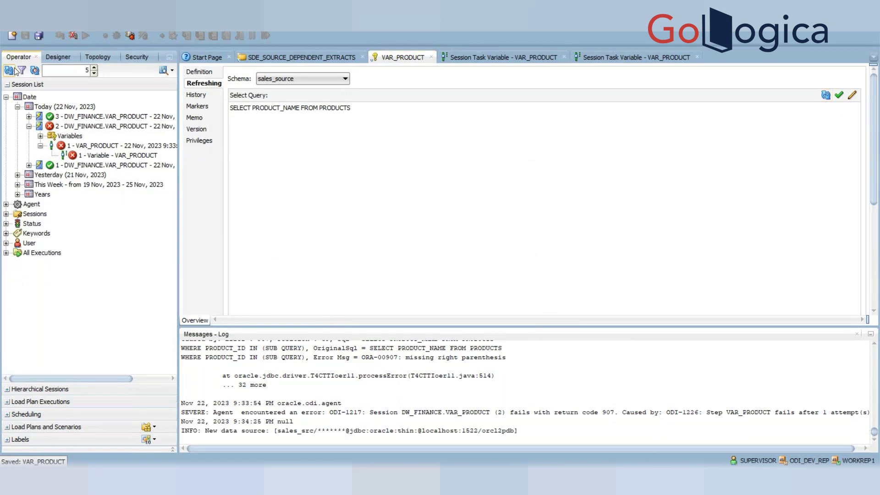
click(28, 117)
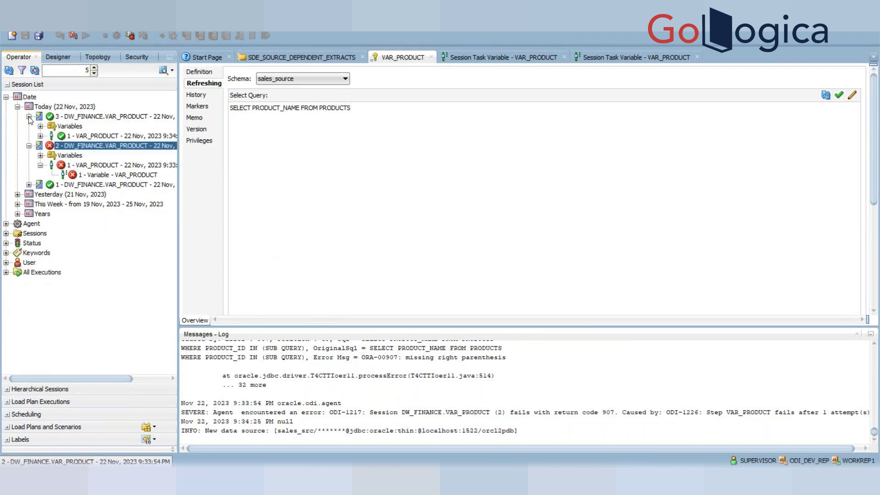
click(41, 137)
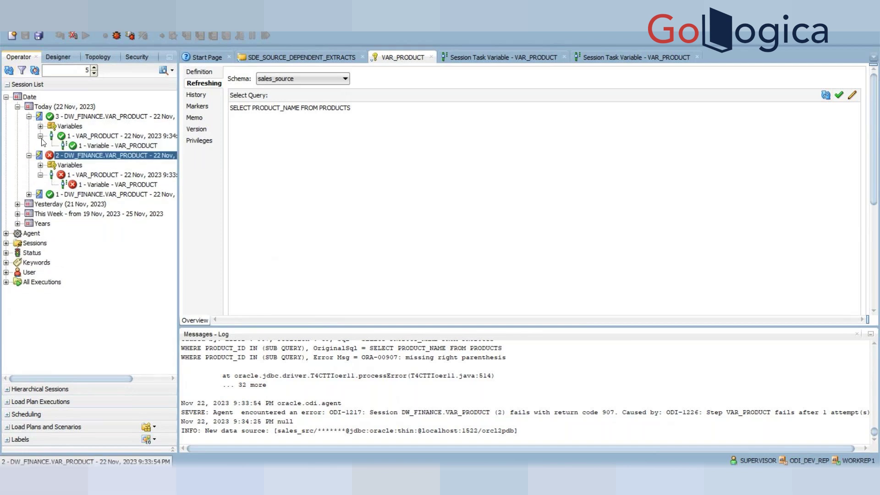
double_click(108, 146)
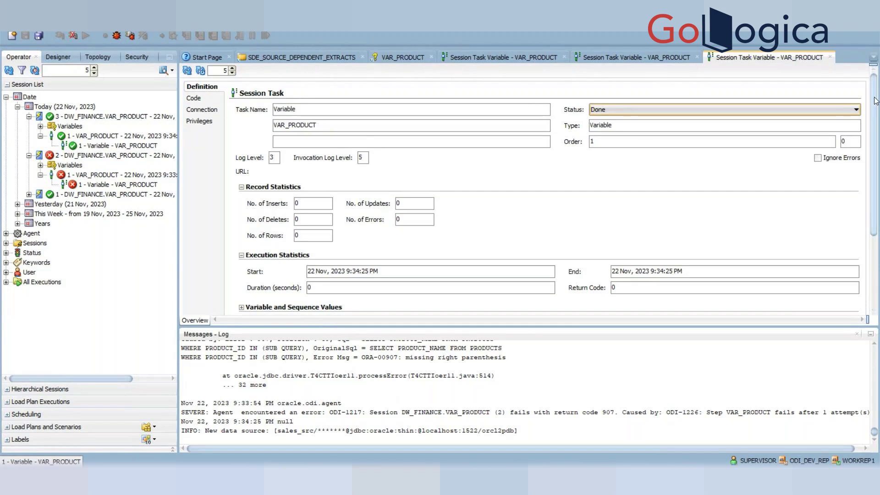
drag(874, 101, 802, 167)
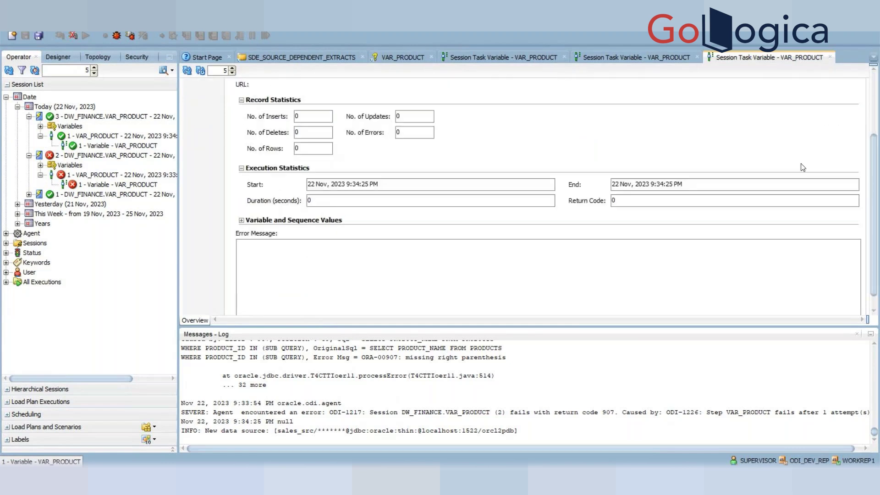
click(242, 220)
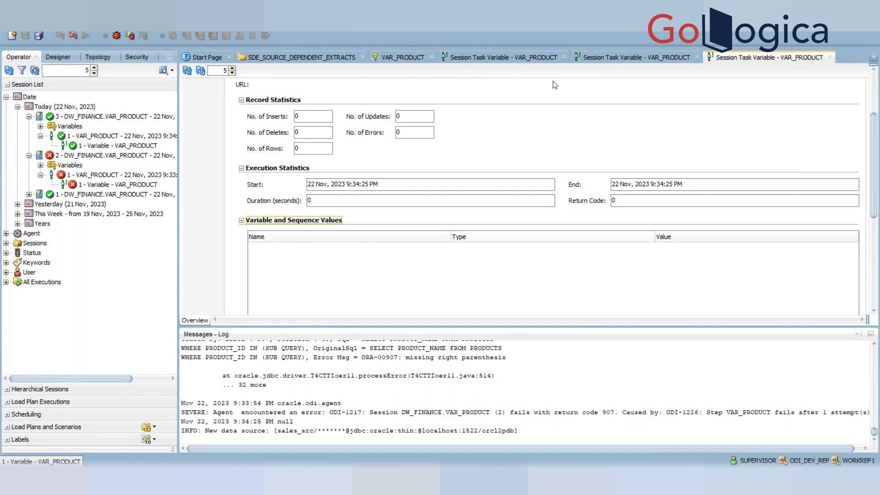
Step: Review the definition and executed code of session 1's VAR_PRODUCT task, and close the task editors of sessions 1 and 3
click(516, 61)
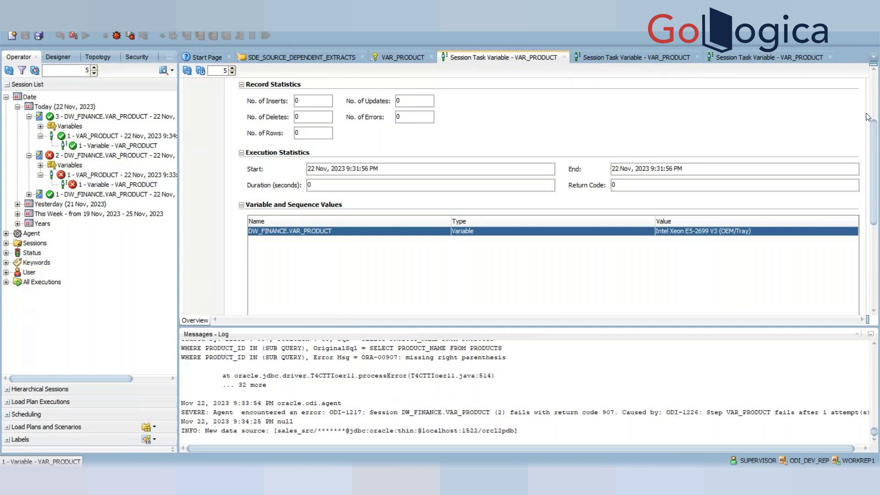
click(873, 101)
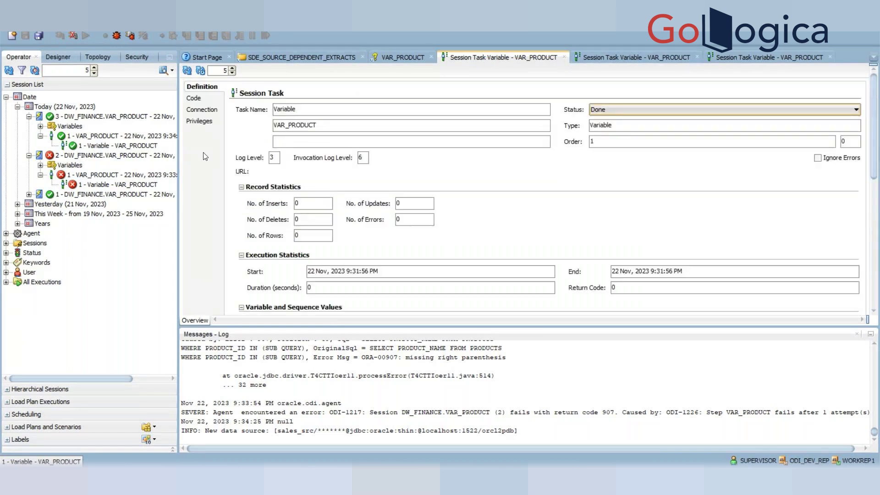
click(194, 99)
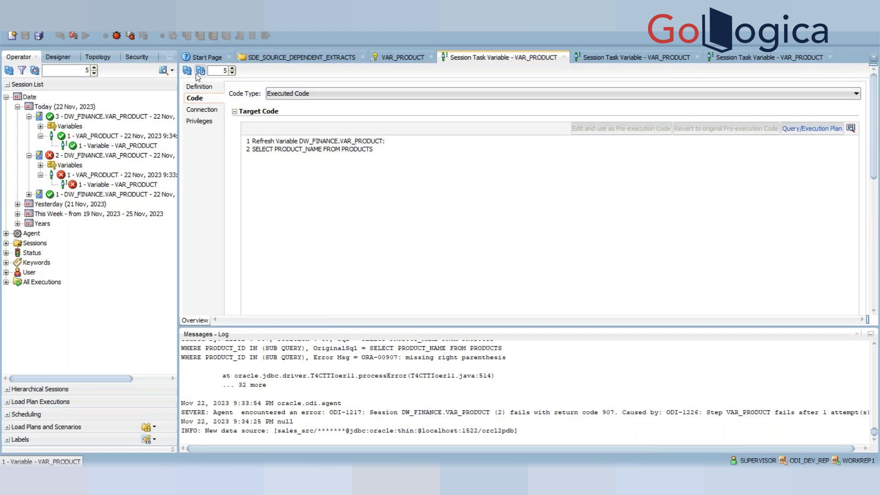
click(212, 89)
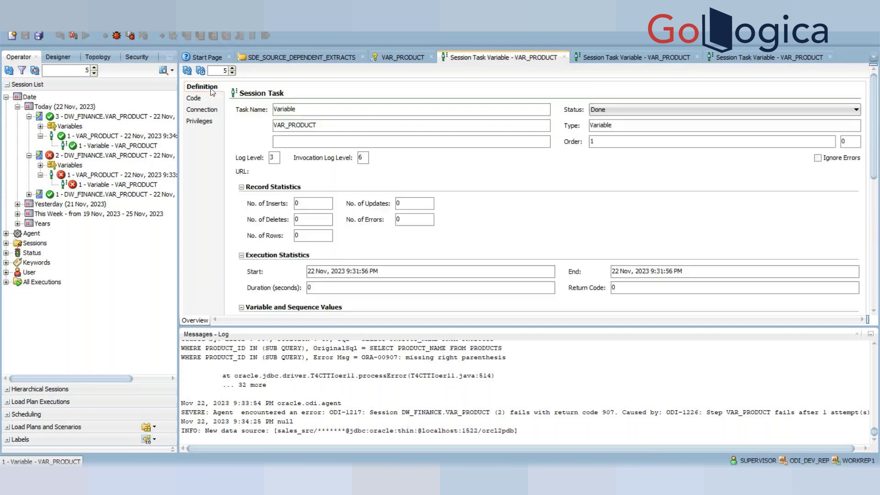
click(201, 98)
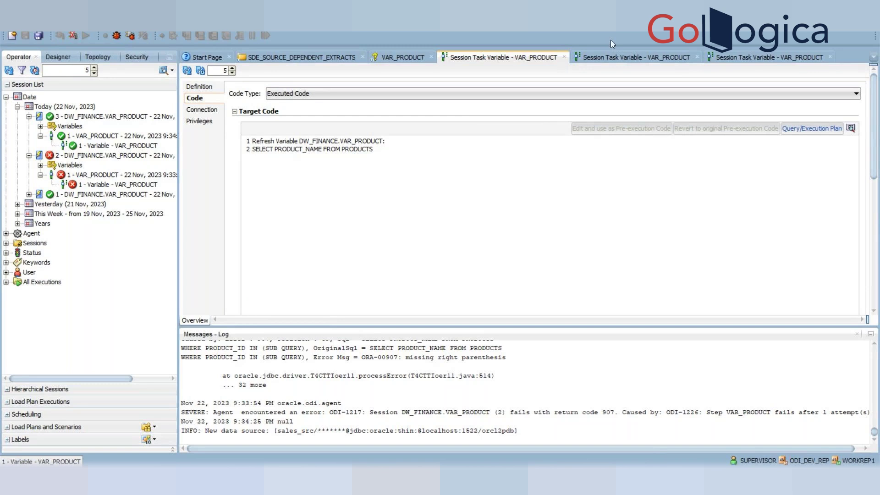
click(564, 57)
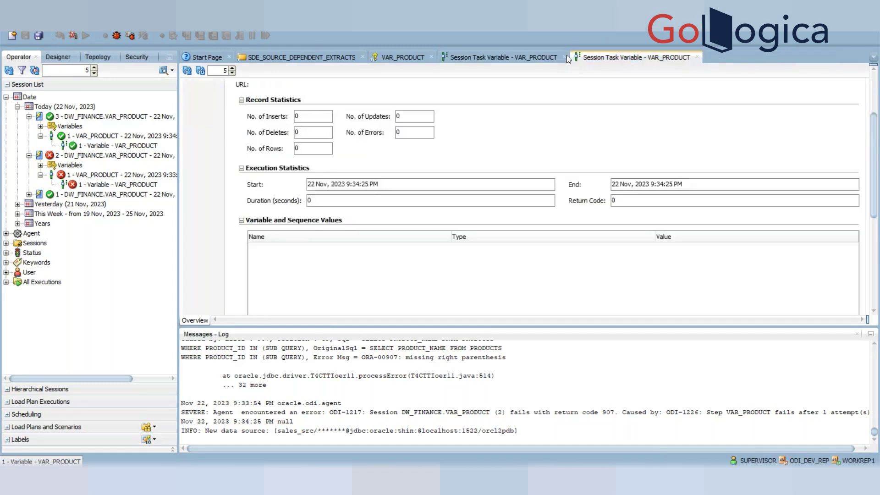
click(697, 57)
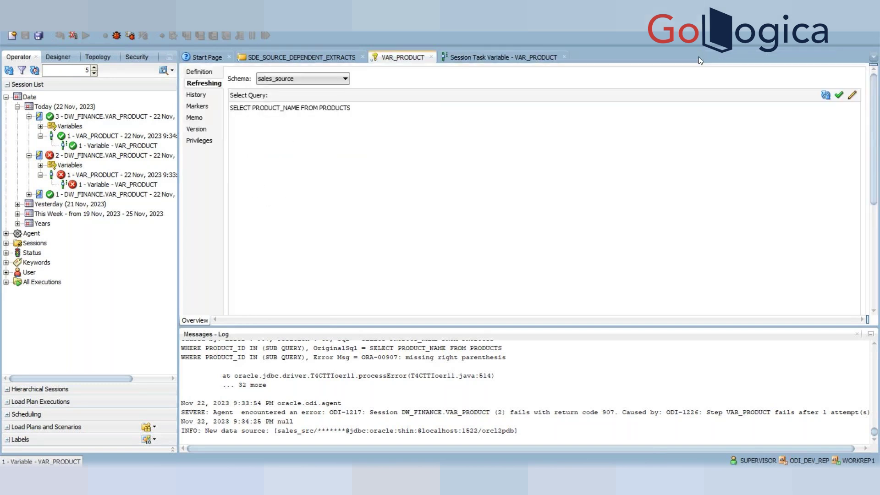
Step: Close the VAR_PRODUCT and session task editors, return to the Designer projects and collapse DW_Finance's Variables
click(432, 57)
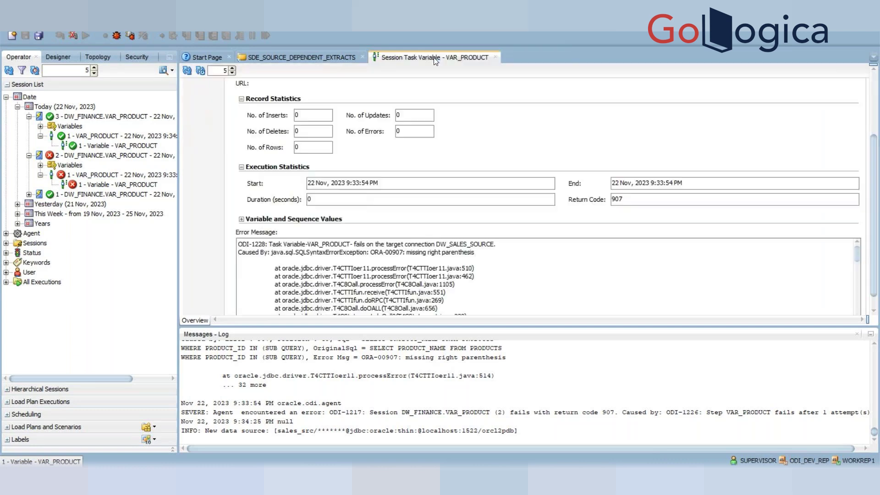
click(494, 59)
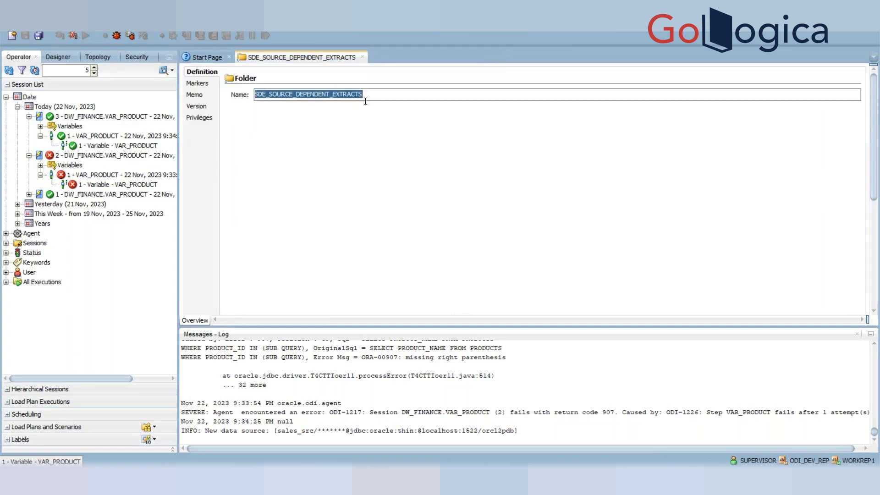
click(60, 57)
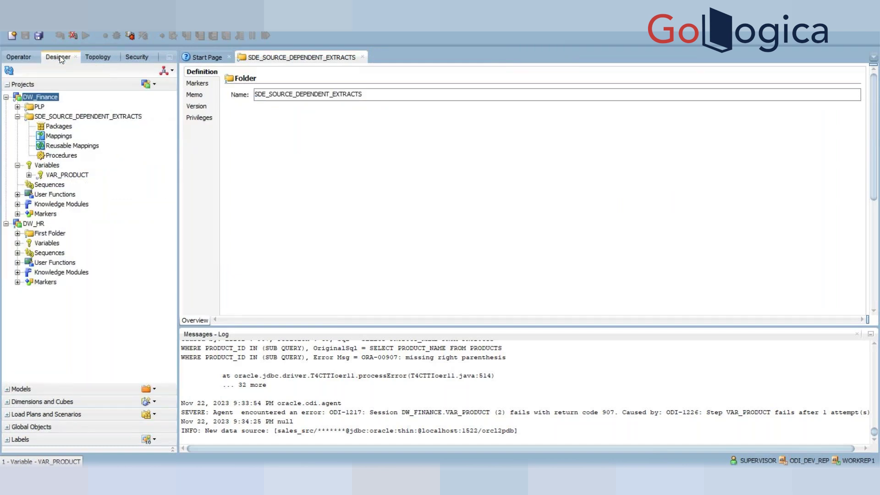
click(19, 165)
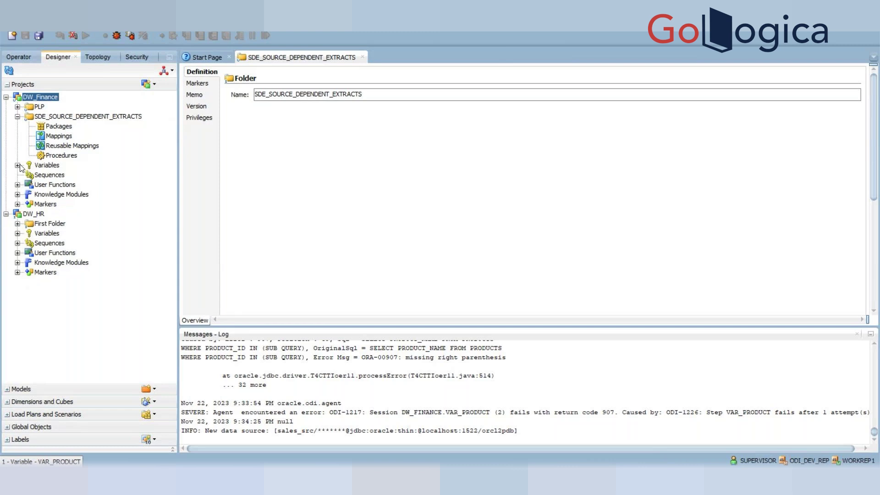
Step: Examine DW_Finance's Sequences, User Functions and Knowledge Modules, including the RKM, LKM and CKM types, and the models under Oracle_Source
click(46, 175)
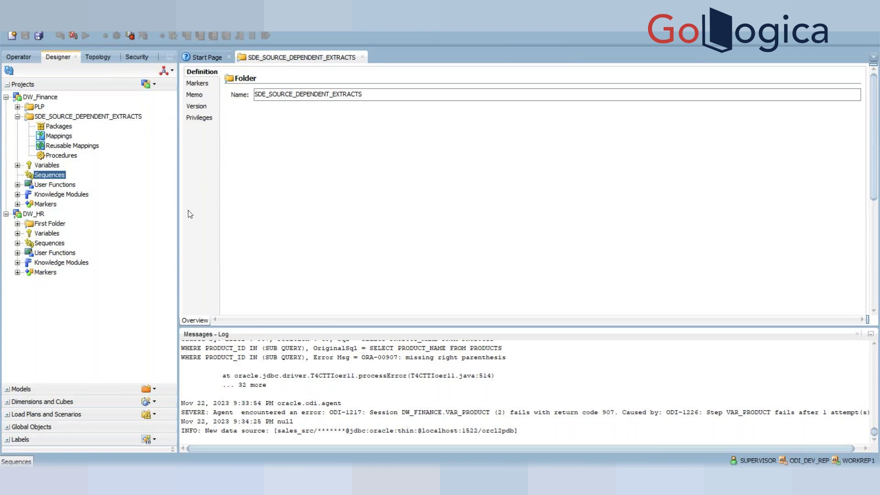
click(17, 184)
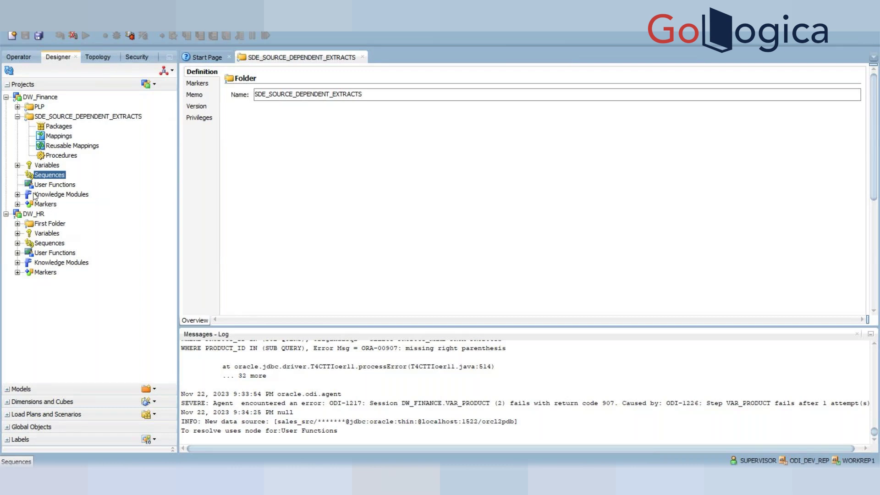
click(17, 194)
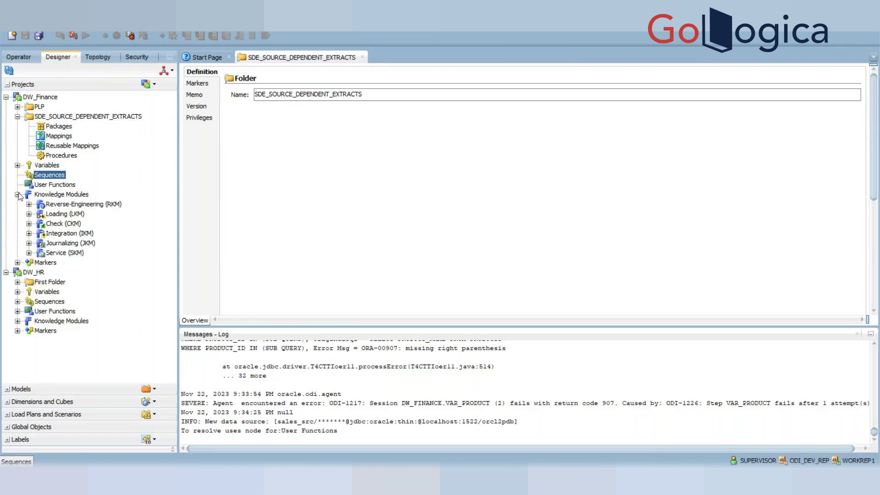
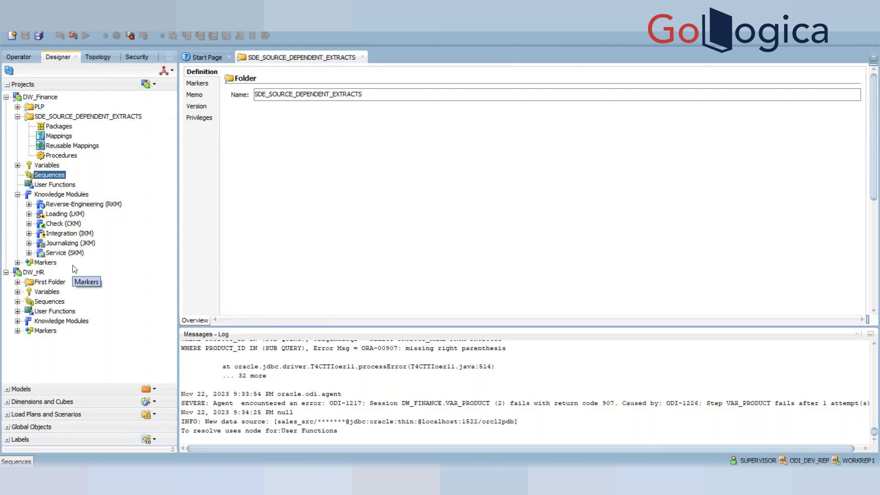
click(29, 204)
click(47, 389)
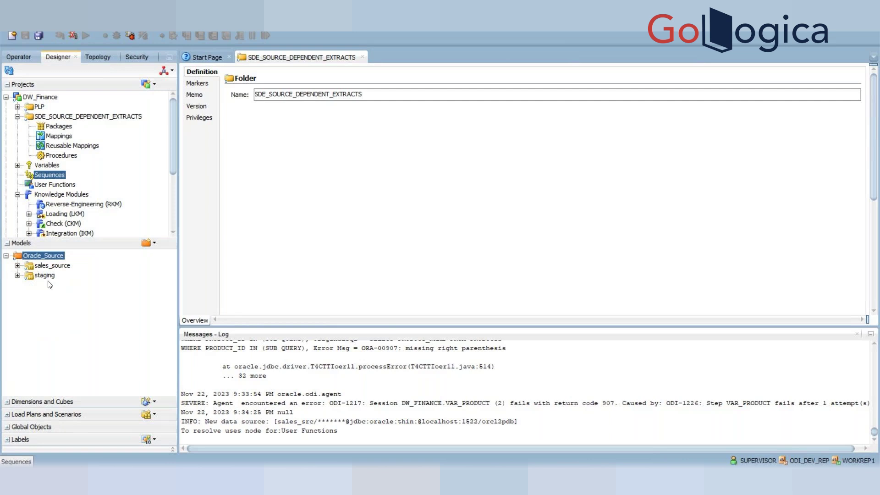
click(7, 244)
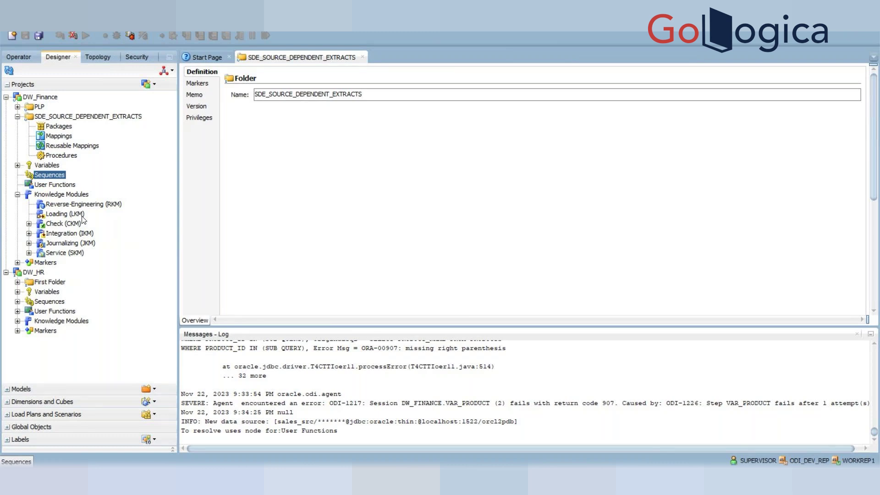
click(79, 117)
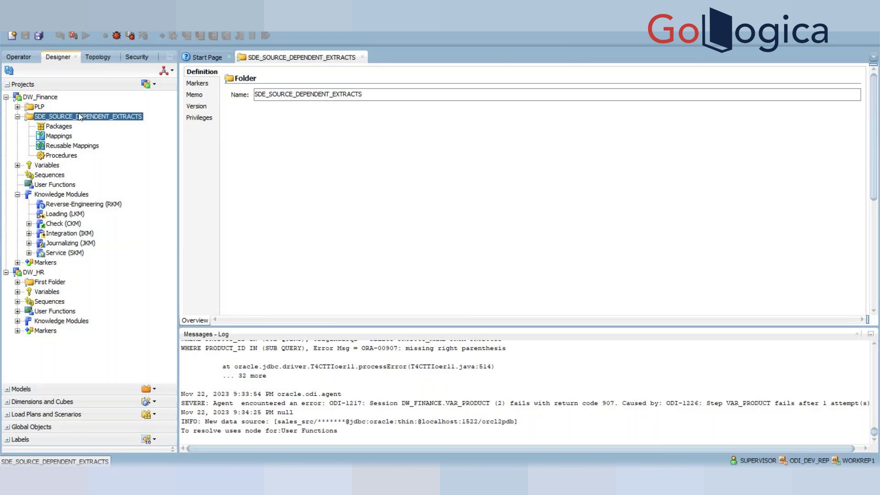
click(76, 216)
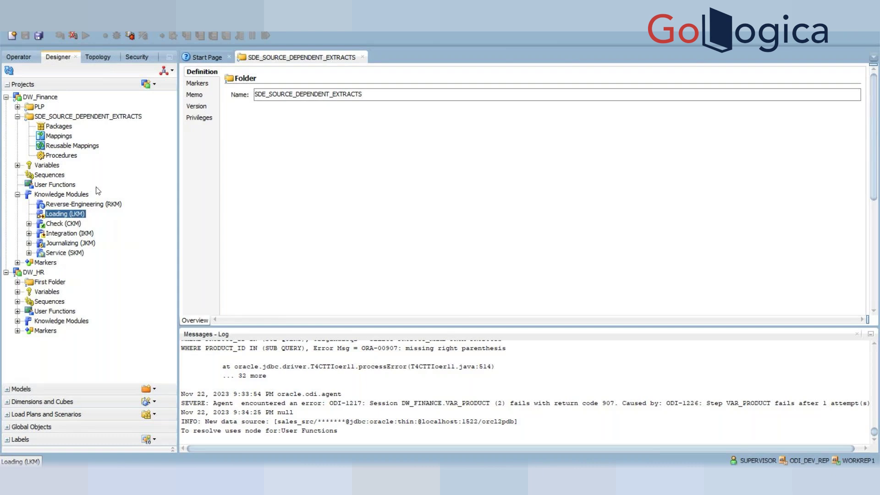
click(71, 225)
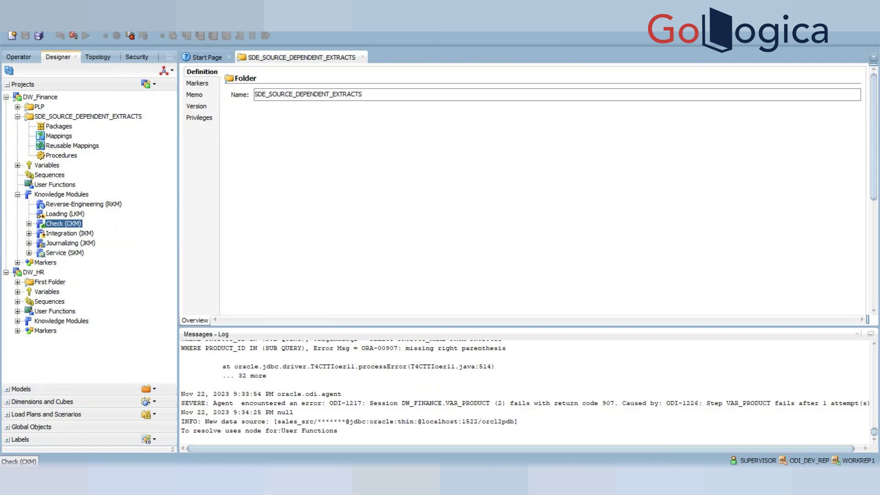
Step: Switch to Paint and draw an ellipse about 208 × 191 px with a rectangle about 306 × 204 px beside it
key(super+s)
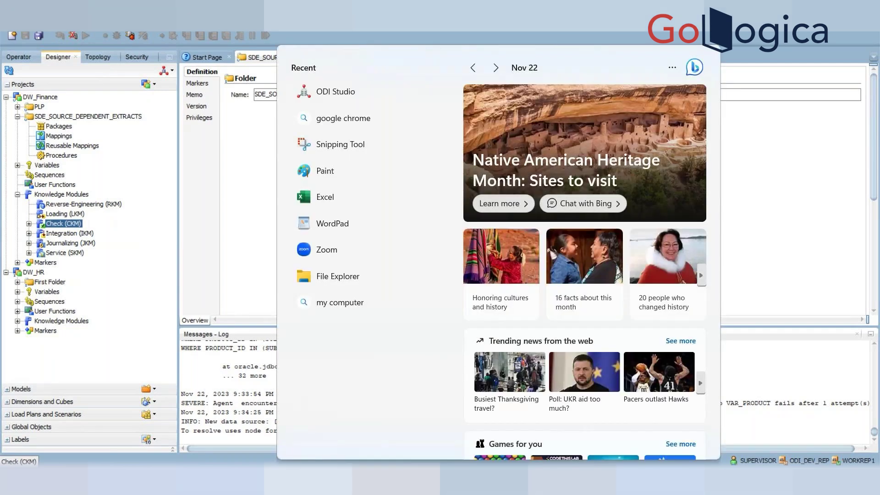
click(340, 171)
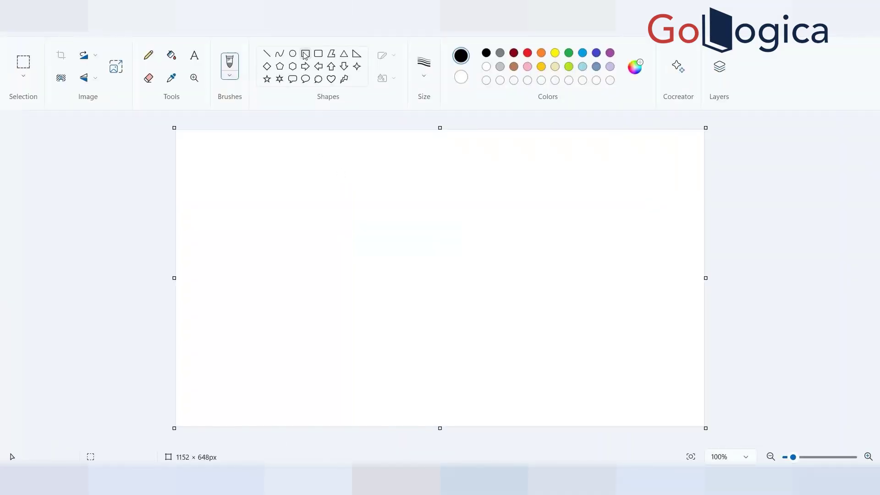
click(294, 58)
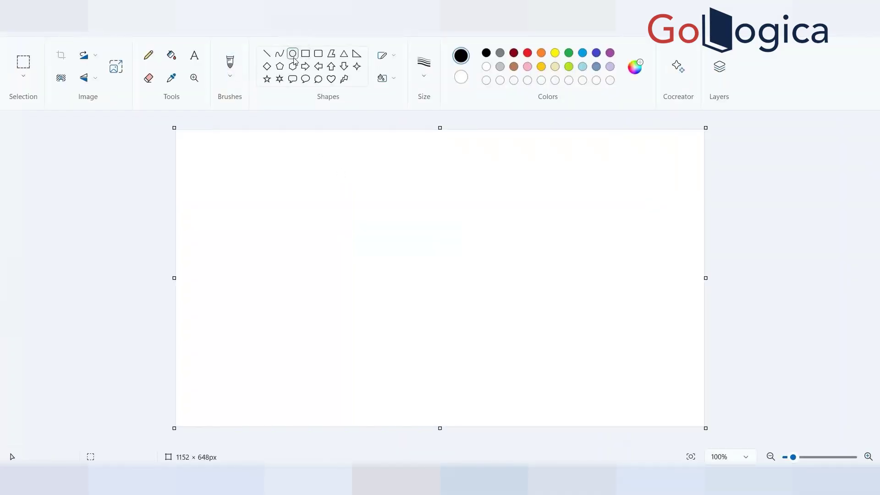
mouse_move(216, 198)
mouse_down()
mouse_move(255, 254)
mouse_move(312, 285)
mouse_up()
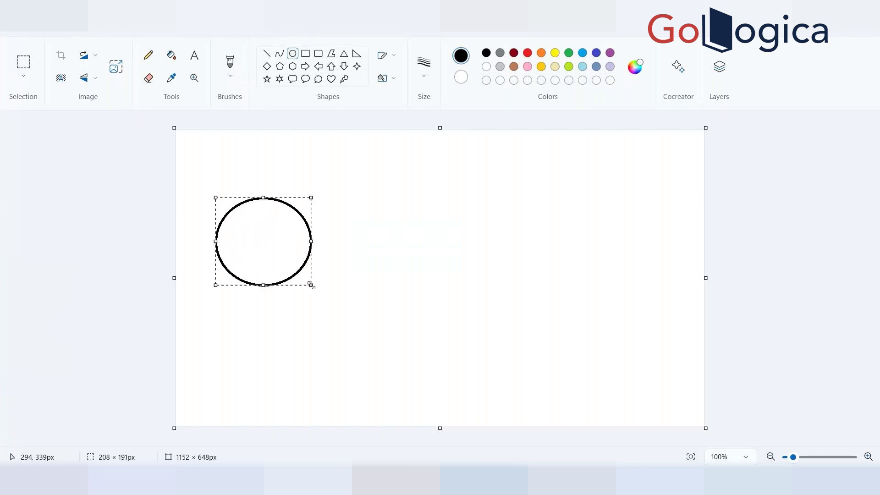
click(306, 53)
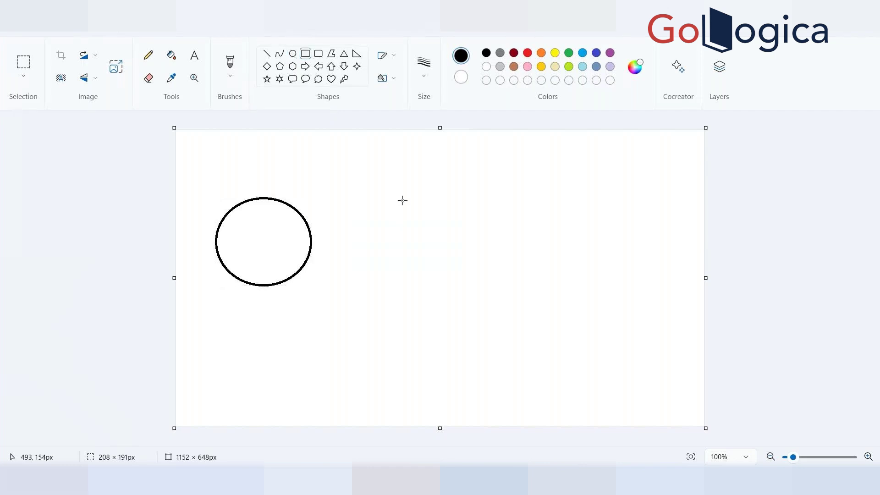
drag(402, 200, 542, 293)
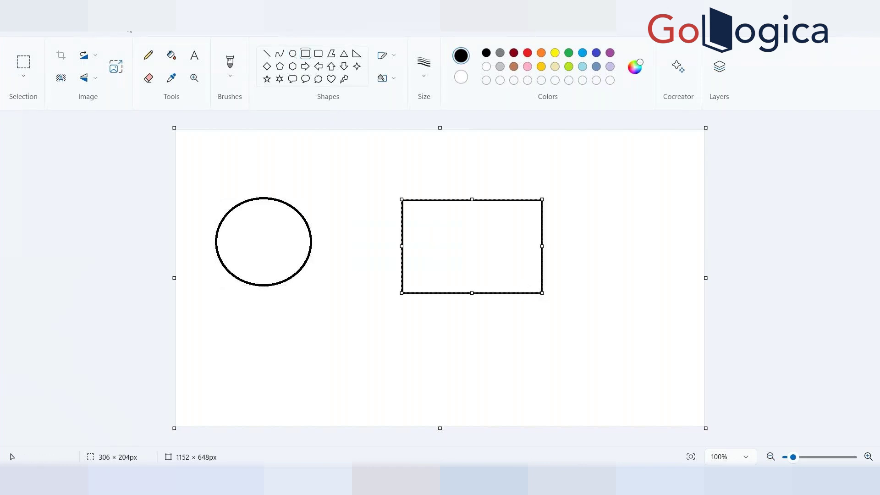
Step: Label the ellipse with SOURCE and ORACLE on two lines, using text size 22
click(194, 55)
click(378, 124)
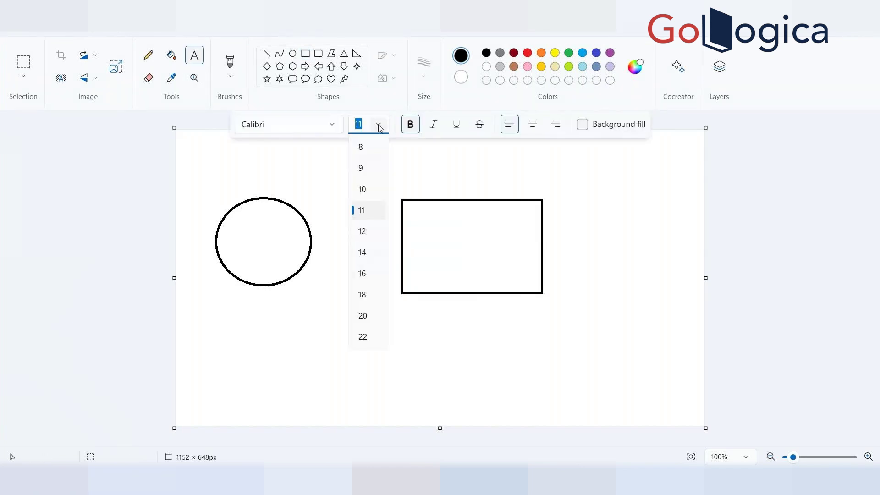
click(364, 337)
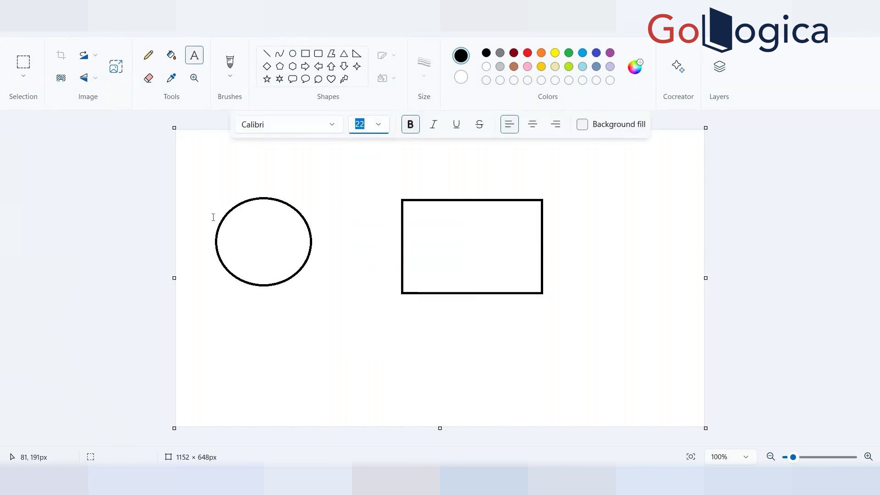
click(245, 231)
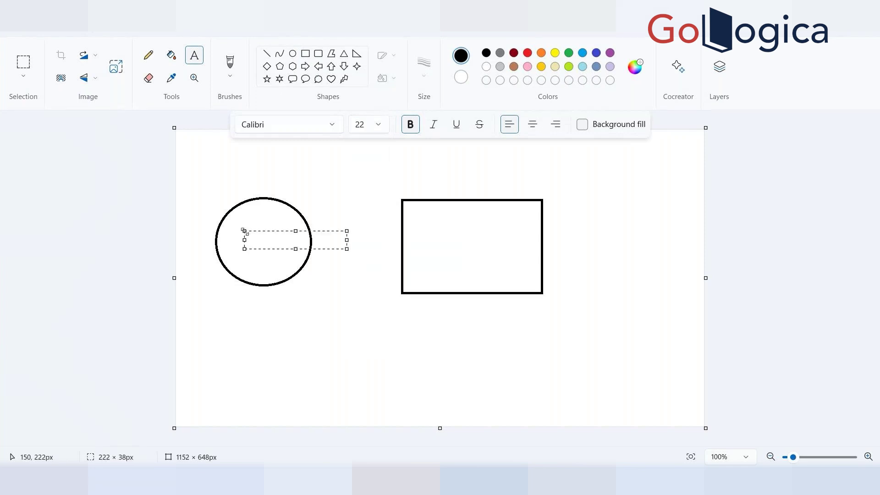
text(SOURCE)
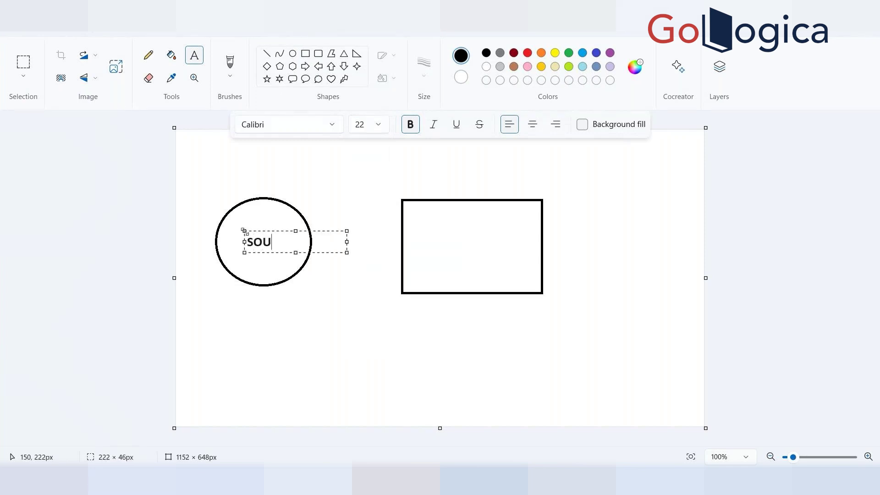
key(Return)
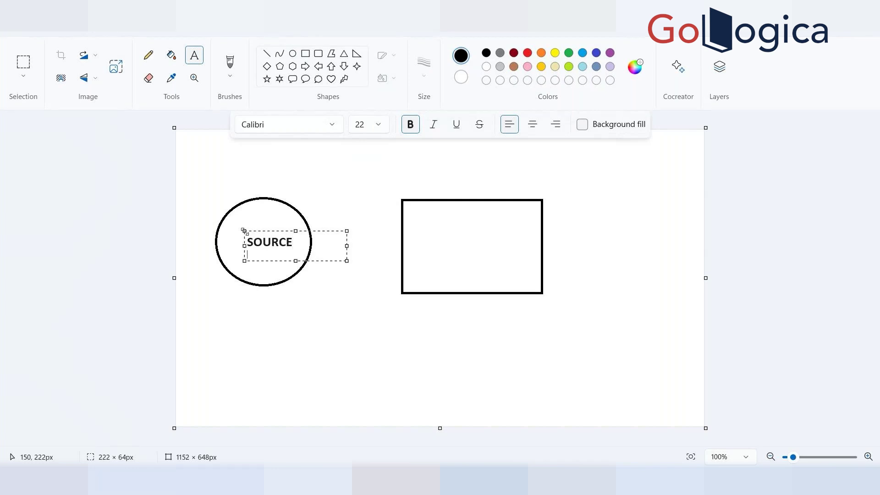
text(ORACLE)
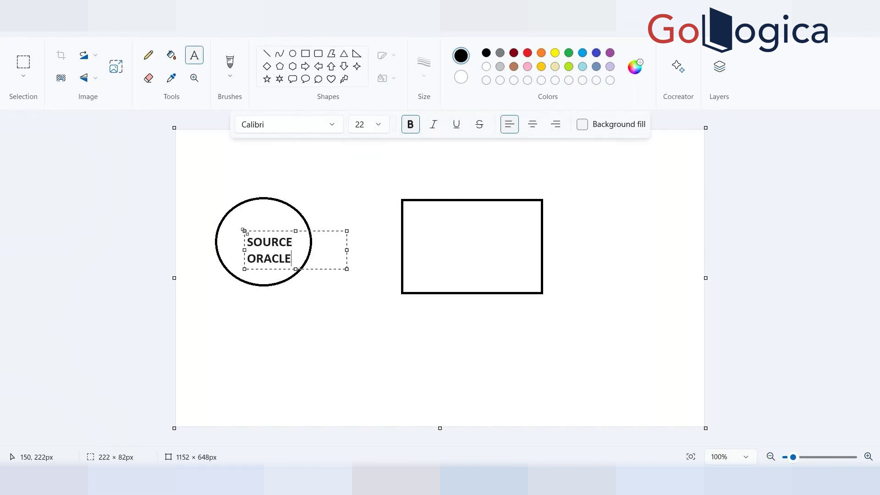
click(444, 242)
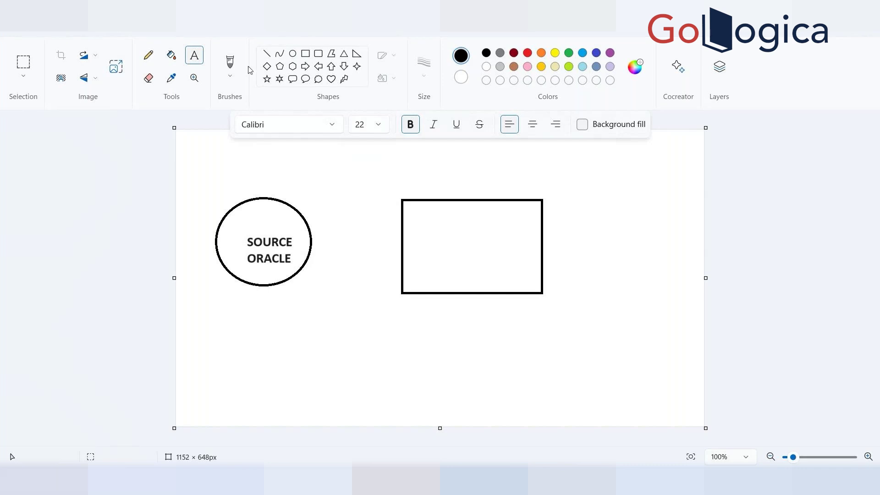
Step: Label the rectangle with TARGET and TERADATA, leaving a blank line between them
click(438, 228)
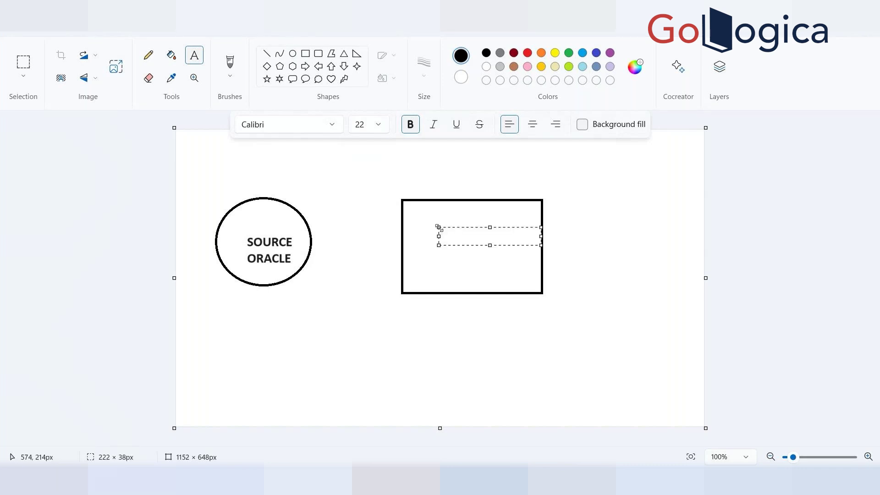
text(TARGET)
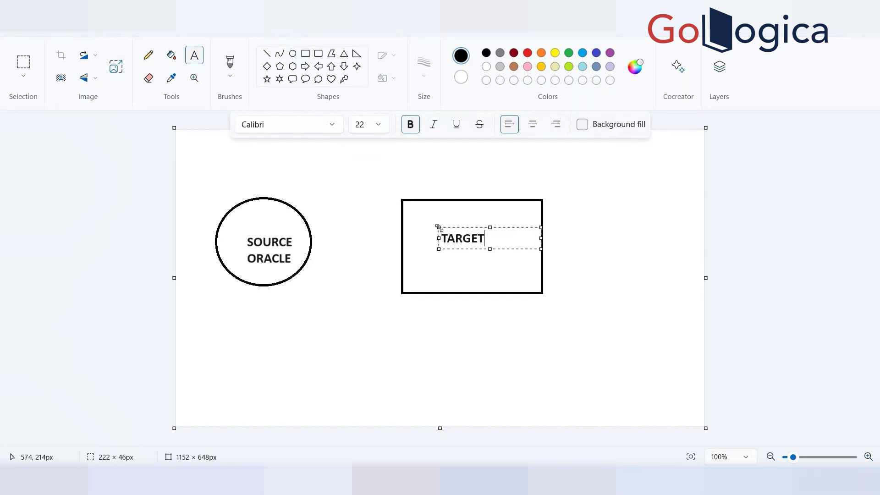
key(Return)
key(Return)
text(TERADATA)
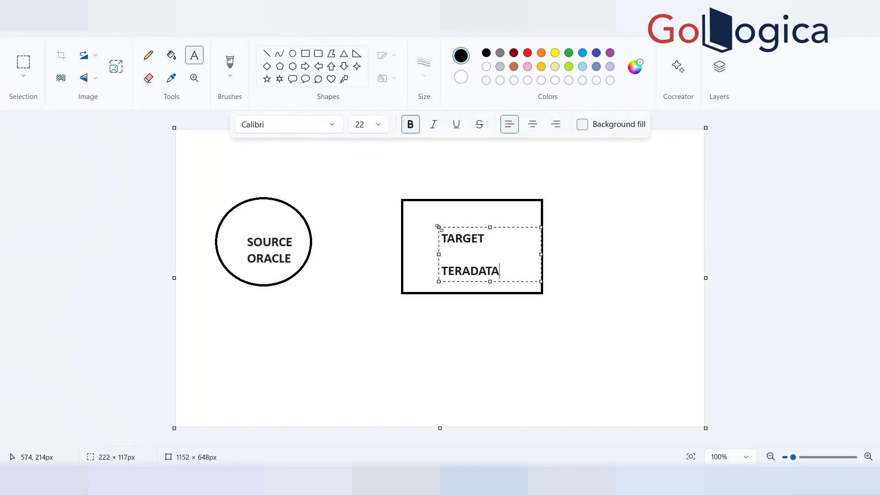
click(249, 338)
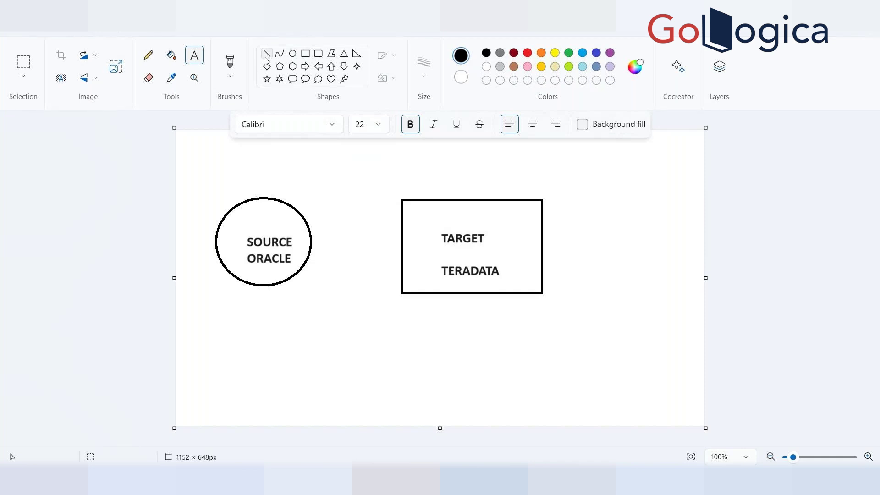
Step: Draw a second ellipse about 212 × 191 px below the source ellipse and a rectangle about 329 × 170 px below the target rectangle
click(294, 54)
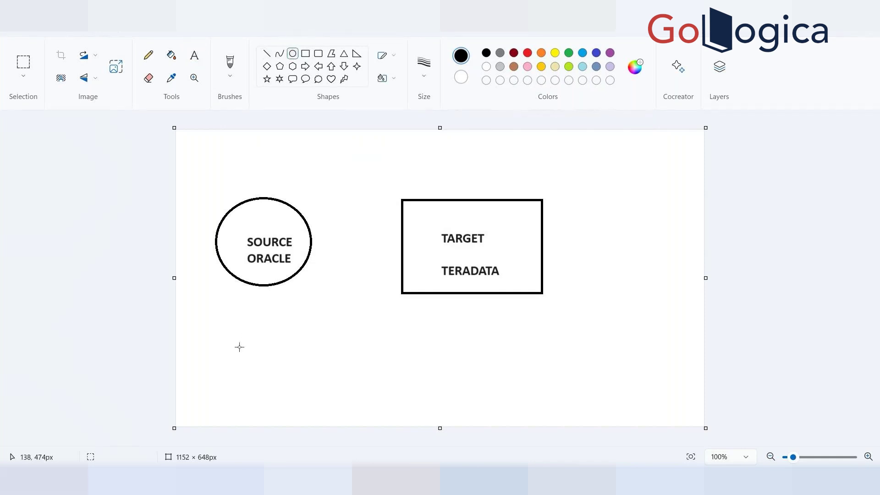
drag(239, 347, 317, 416)
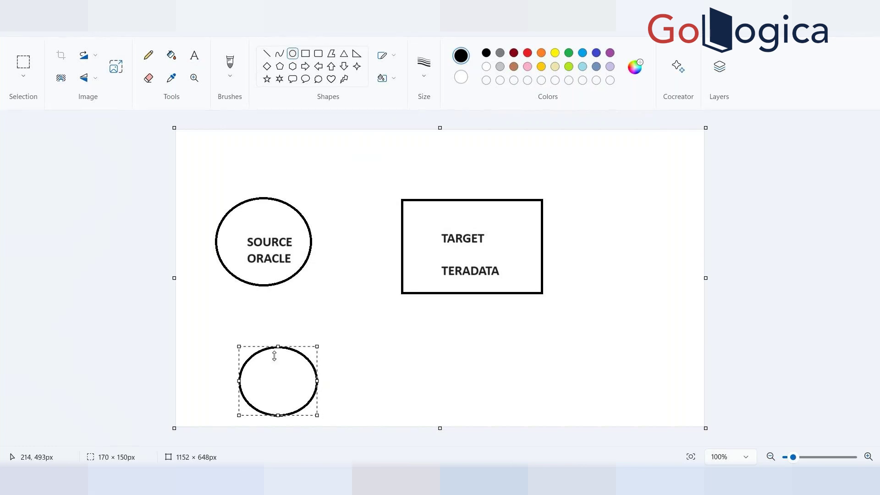
mouse_move(239, 347)
mouse_down()
mouse_move(219, 328)
mouse_move(252, 336)
mouse_up()
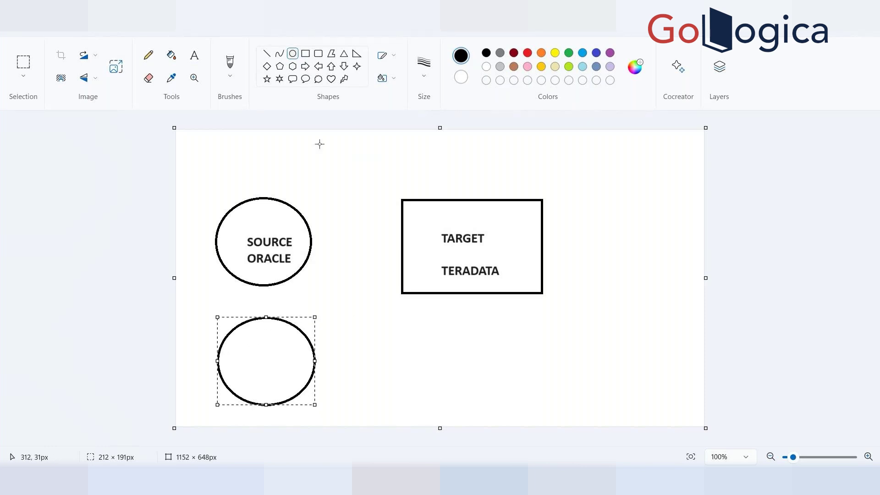
click(306, 53)
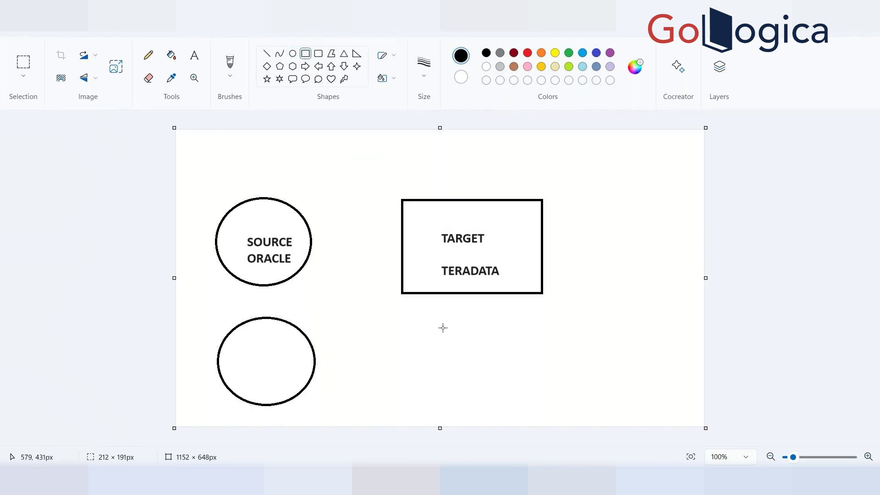
drag(400, 312, 551, 390)
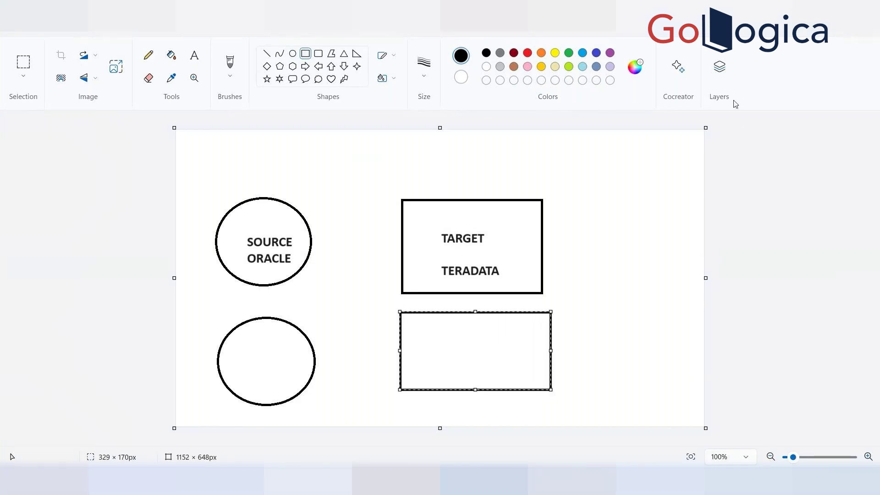
Step: Place an empty text label inside the lower ellipse and open the text size choices
click(195, 55)
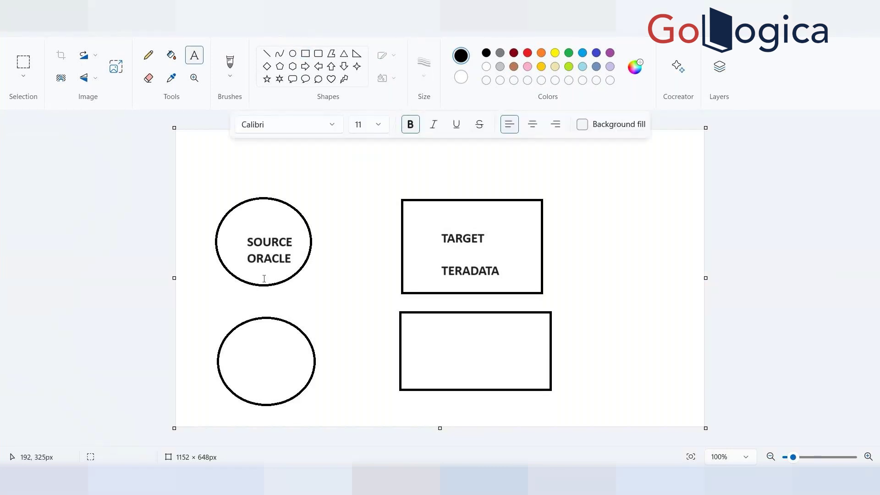
click(245, 349)
text(SP)
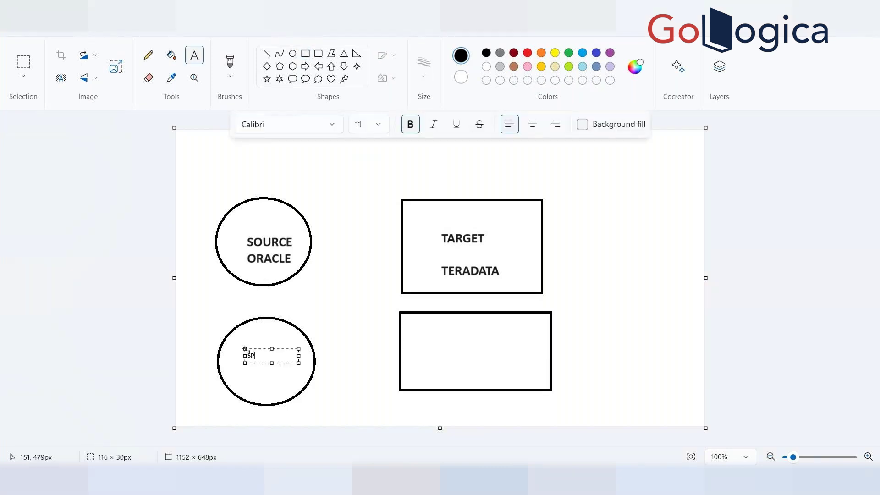
key(BackSpace)
click(378, 125)
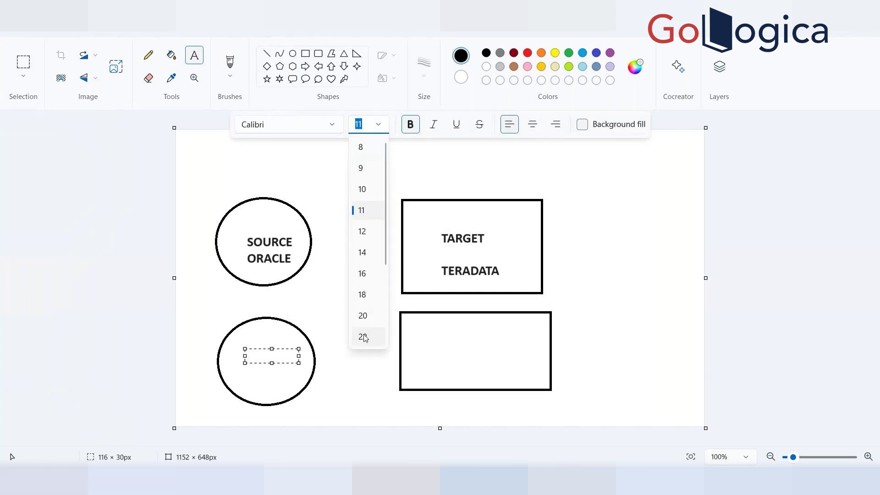
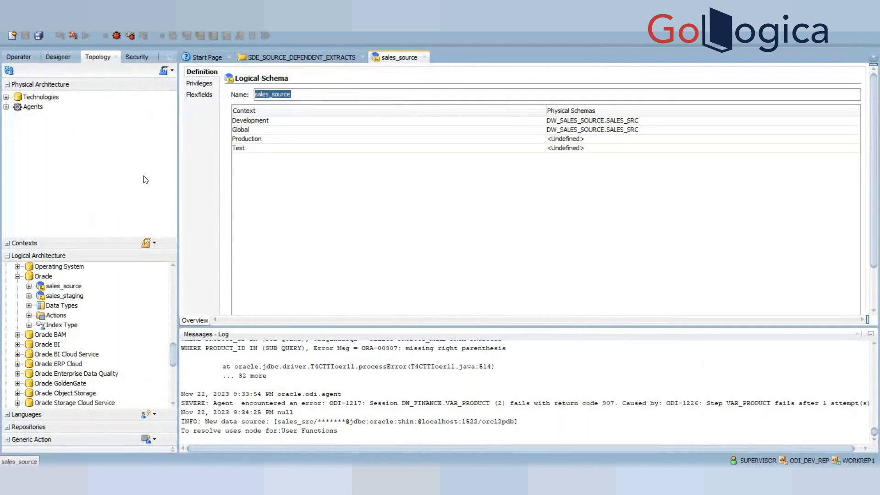
Step: Switch to Oracle Data Integrator, check the sales_source logical schema's privileges and definition, and open the DW_SALES_SOURCE.SALES_SRC physical schema under the Oracle technology
click(200, 83)
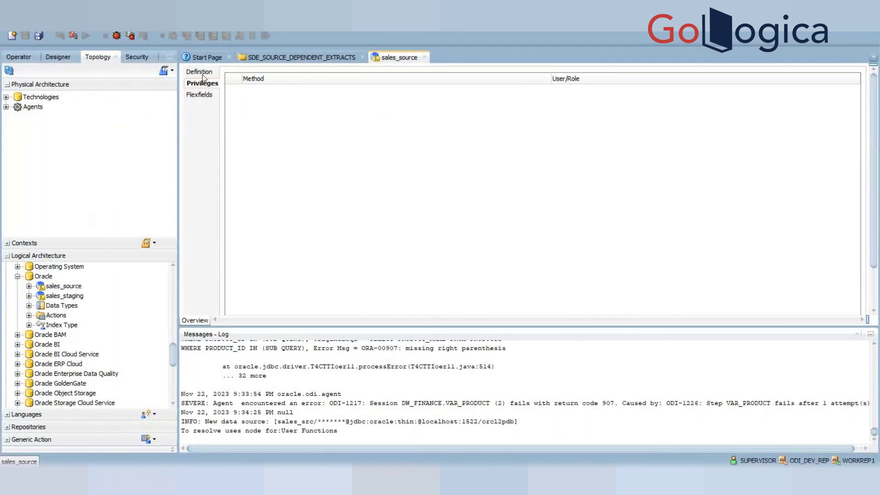
click(202, 74)
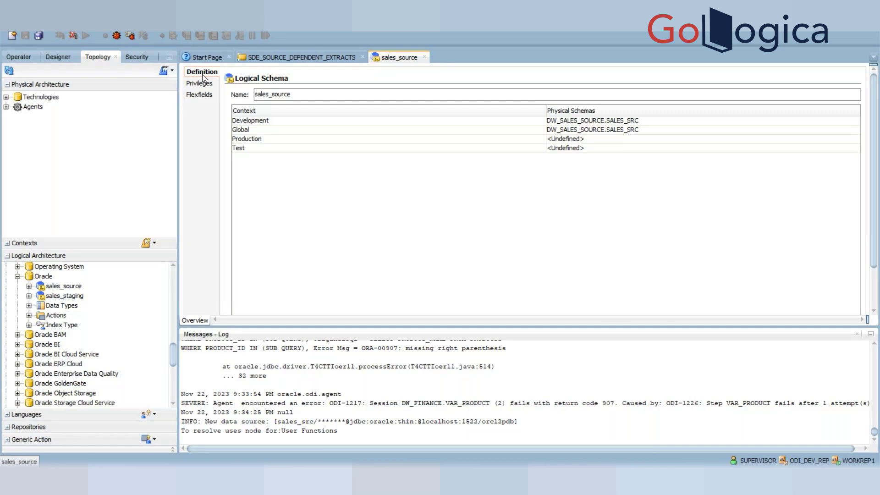
click(6, 96)
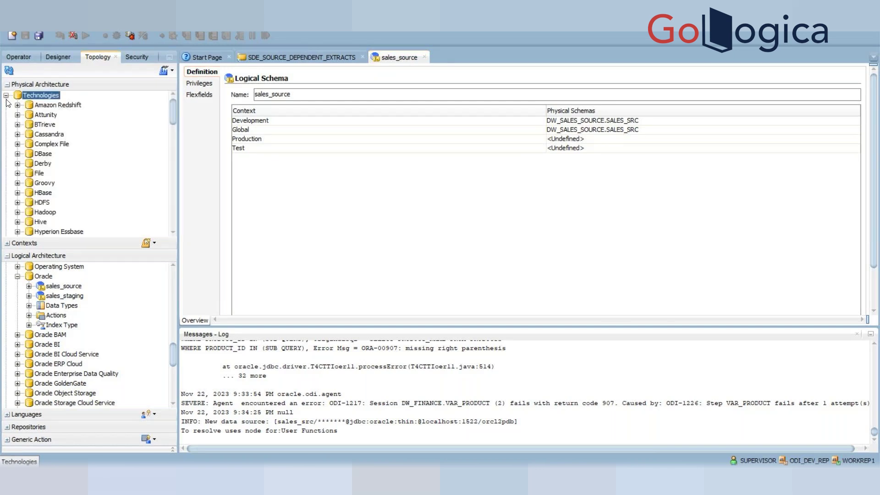
click(175, 222)
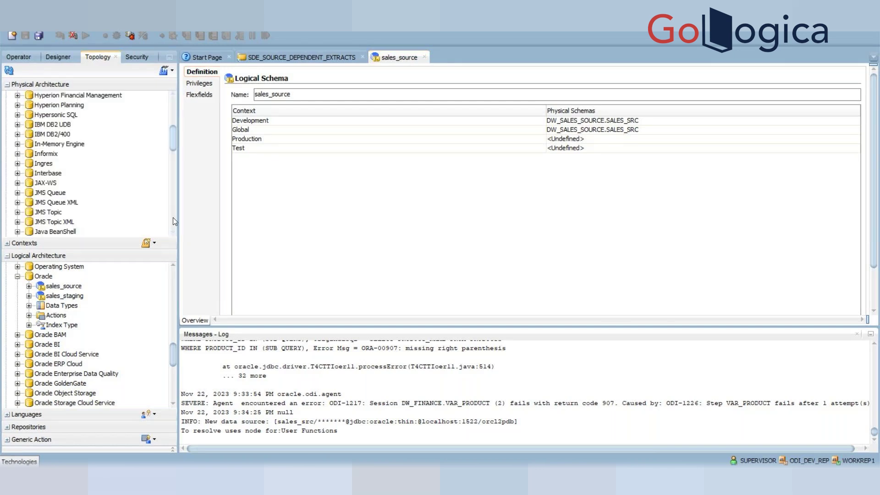
click(174, 222)
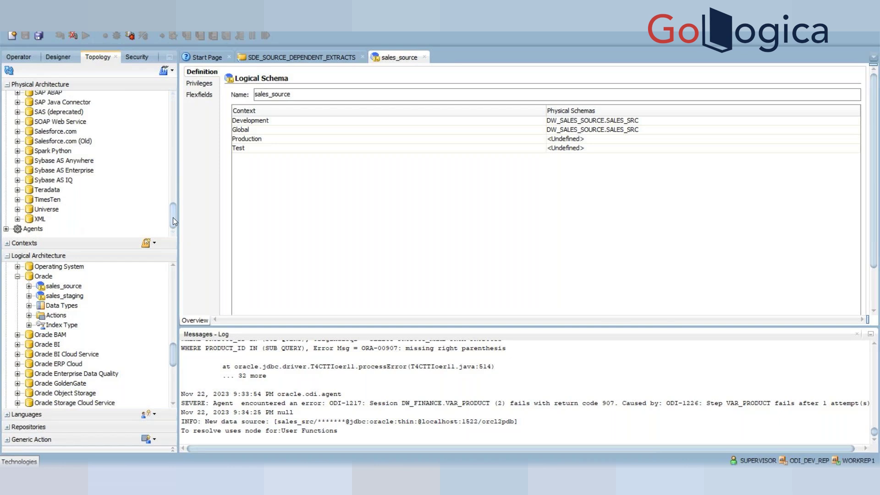
scroll(67, 113, up, 5)
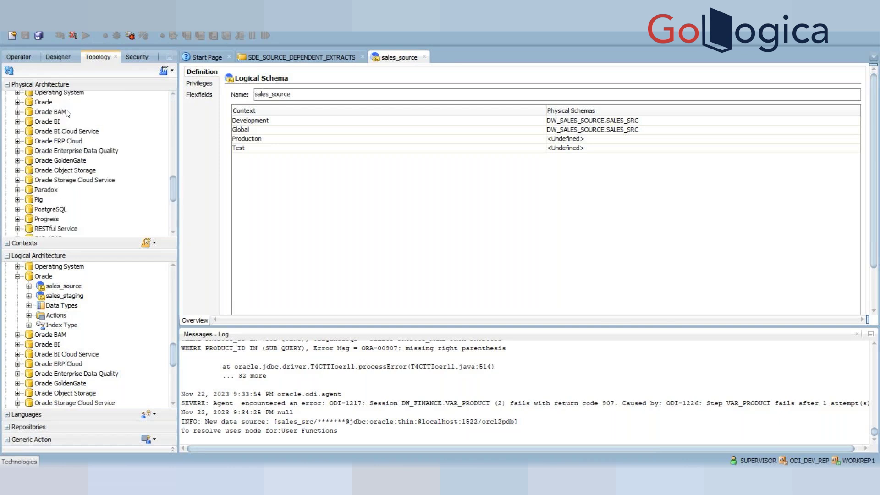
click(17, 102)
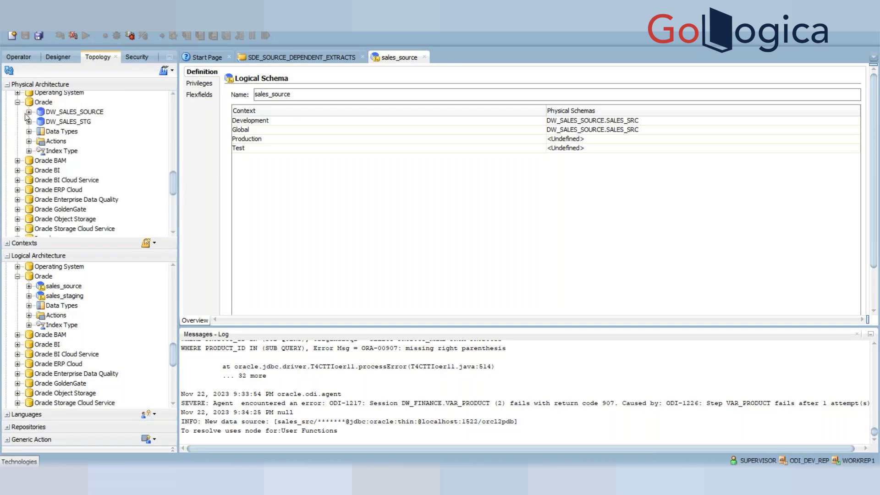
click(29, 112)
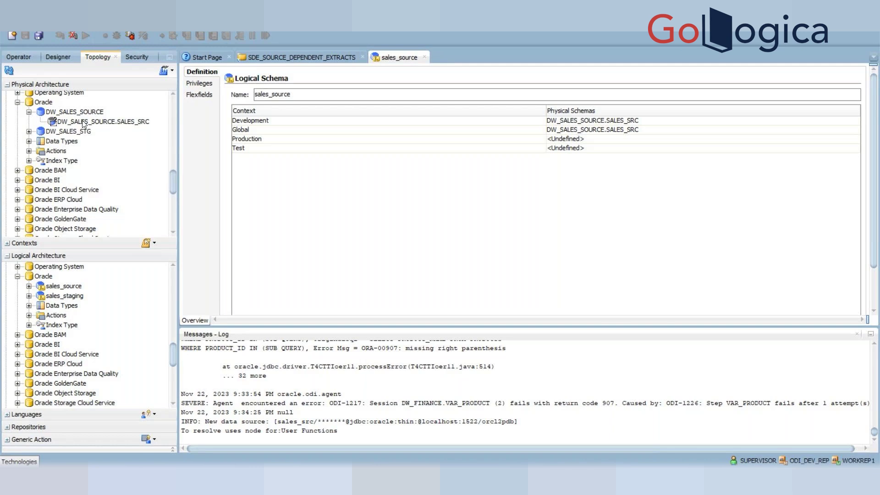
double_click(84, 122)
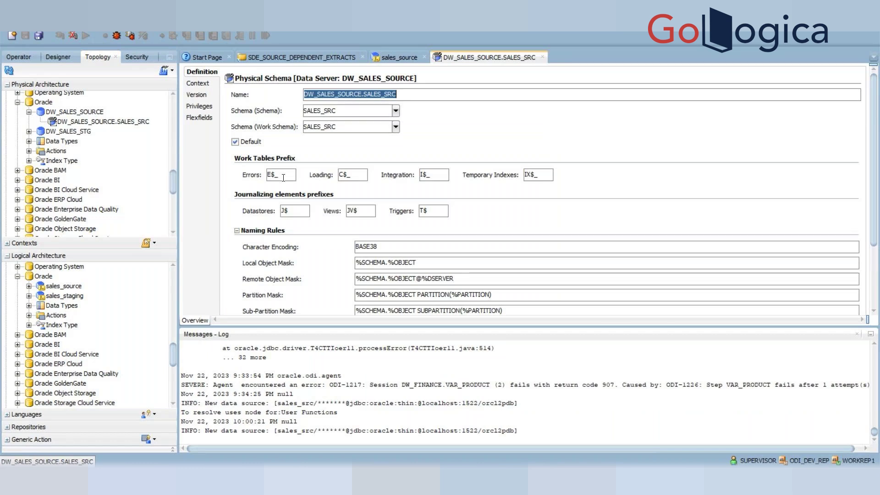
click(283, 177)
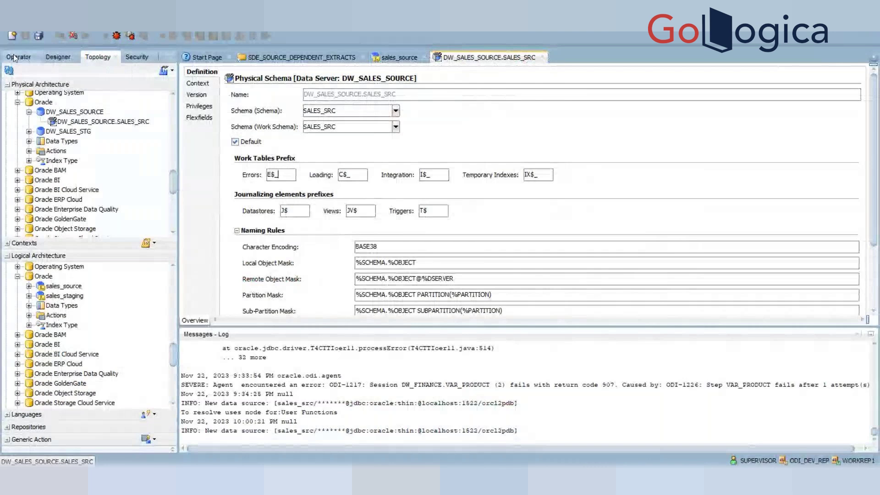
Step: Review the Journalizing, Loading, Check and Integration knowledge modules of the DW_Finance project and expand its Markers
click(58, 57)
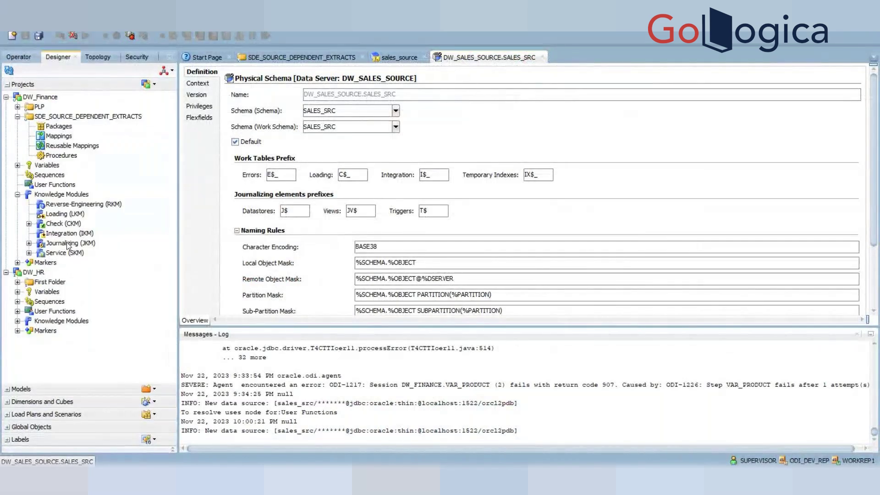
click(68, 243)
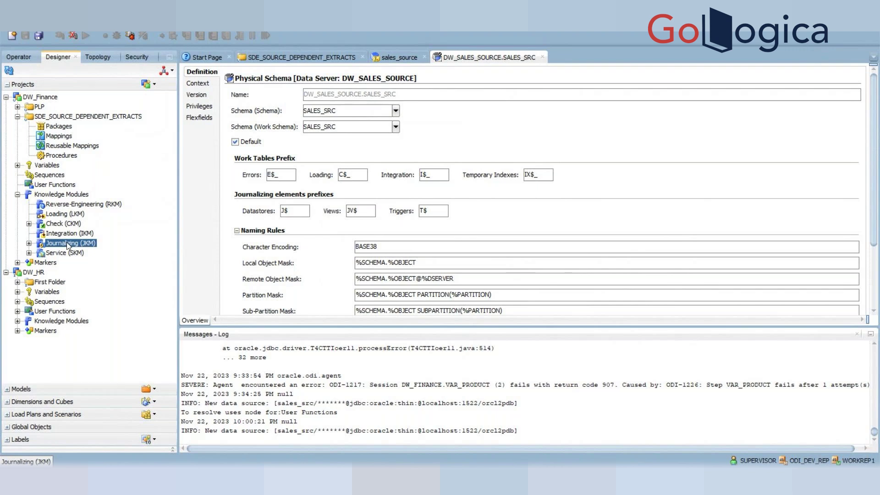
click(71, 213)
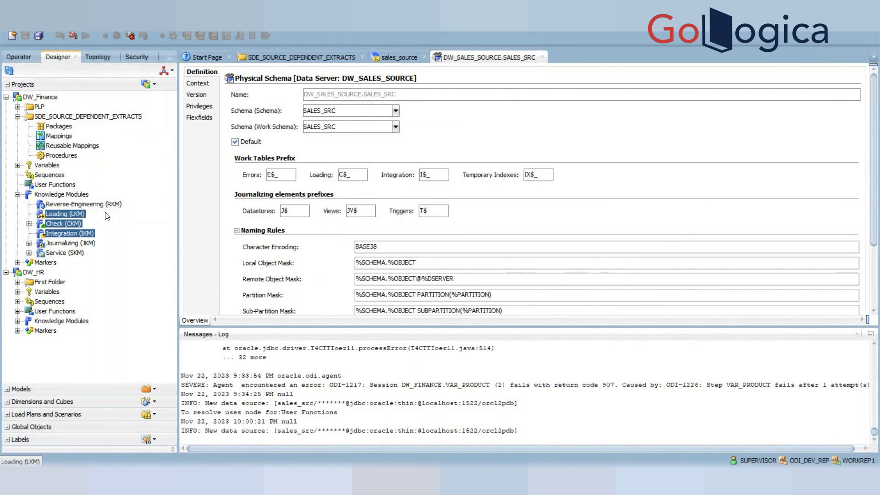
ctrl+click(74, 224)
click(17, 262)
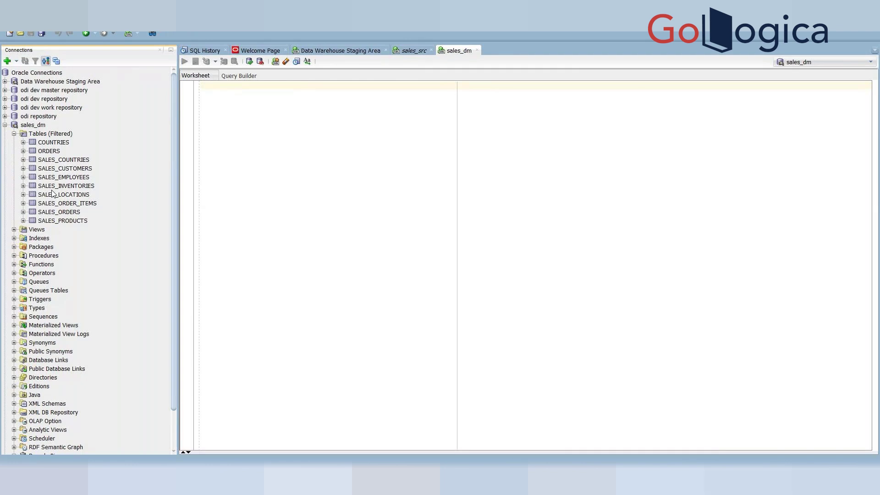
Step: Create a mapping named SDE_CUSTOMERS with an empty dataset in the SDE_SOURCE_DEPENDENT_EXTRACTS folder
double_click(54, 143)
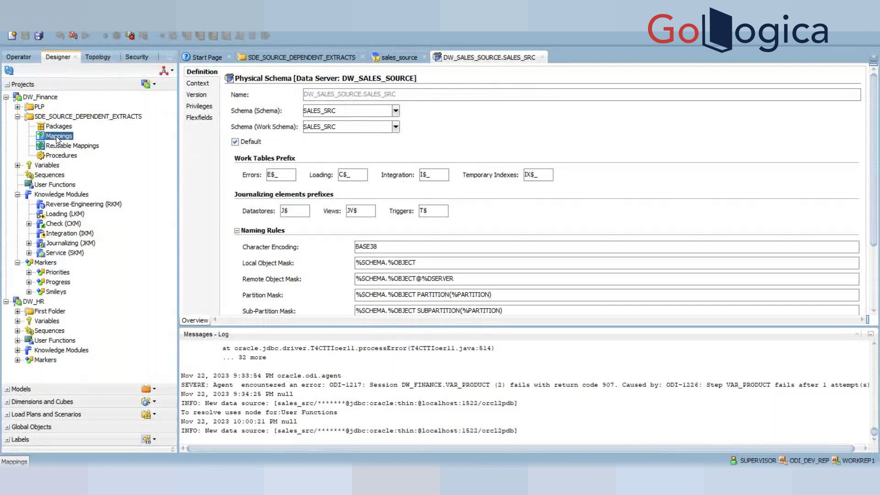
right_click(57, 138)
text(SDE_CUSTOMER)
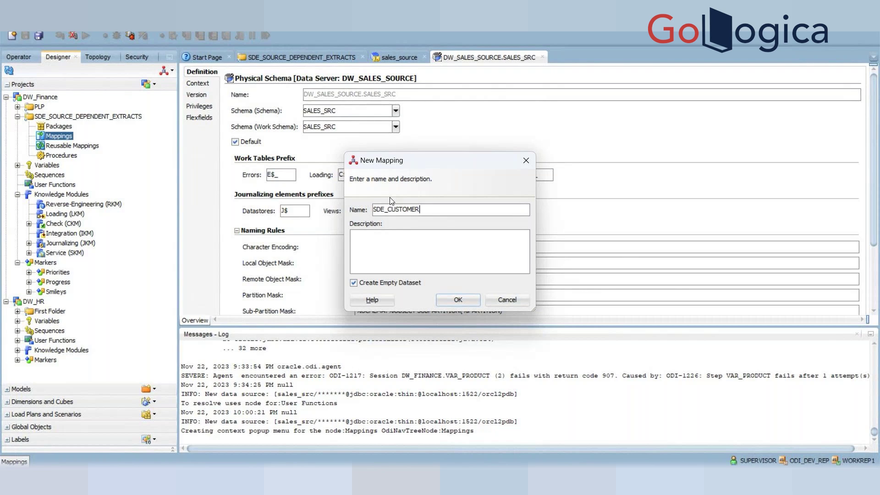
text(S)
key(Return)
Step: Start a new mapping in the PLP folder of DW_Finance and enter CUSTOMER_DIM as its name, without the SIL_ prefix
click(18, 107)
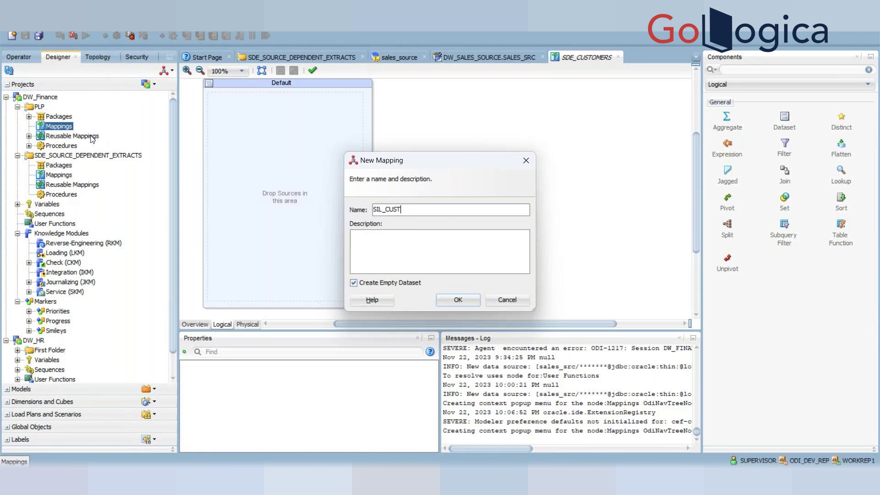
text(OMER_DIM)
key(BackSpace)
key(BackSpace)
key(BackSpace)
key(Delete)
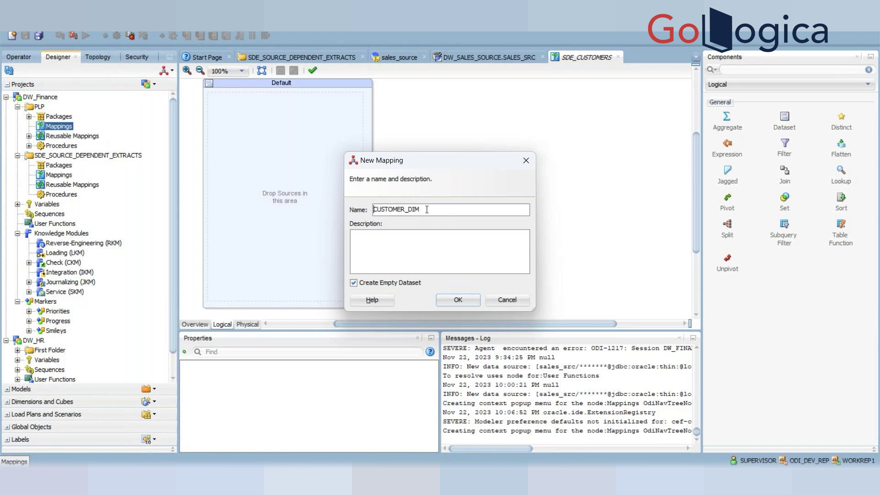